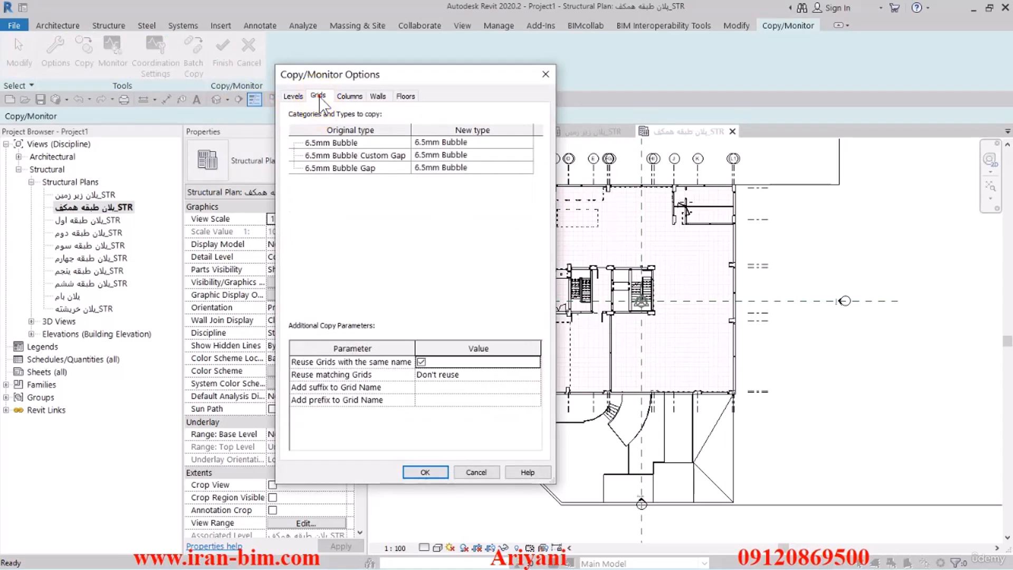
# Keep 6.5mm Bubble as the new type for 6.5mm Bubble Gap grids and accept the Copy/Monitor grid options.
pyautogui.moveTo(401, 74); pyautogui.dragTo(288, 48)
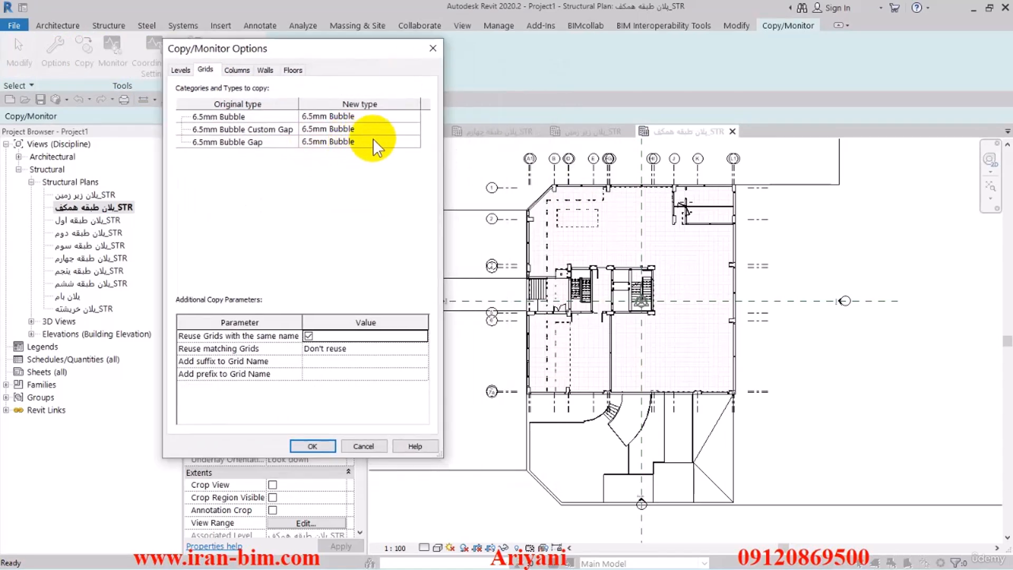
pyautogui.click(412, 142)
pyautogui.click(414, 142)
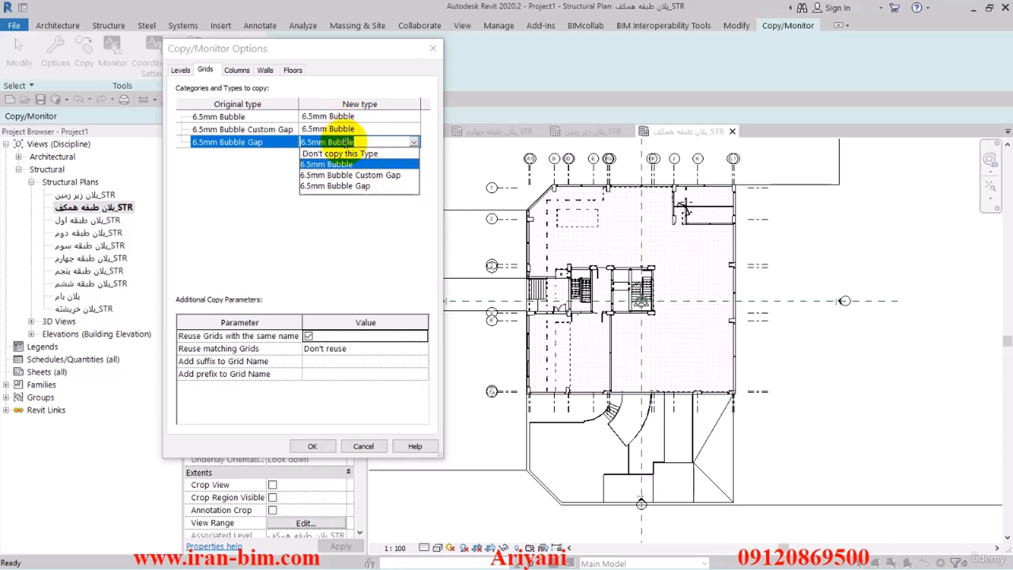
pyautogui.click(258, 187)
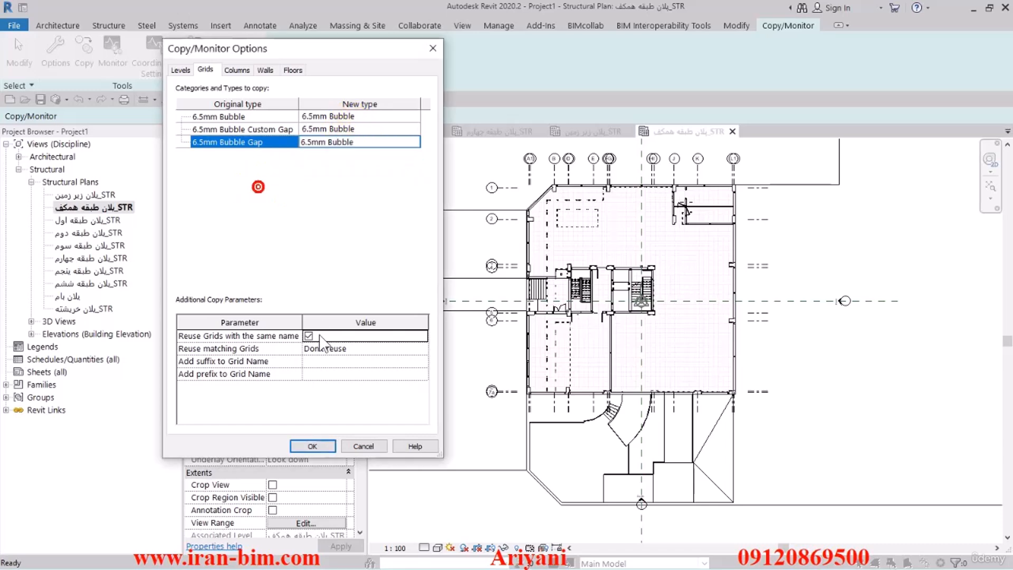
pyautogui.click(312, 446)
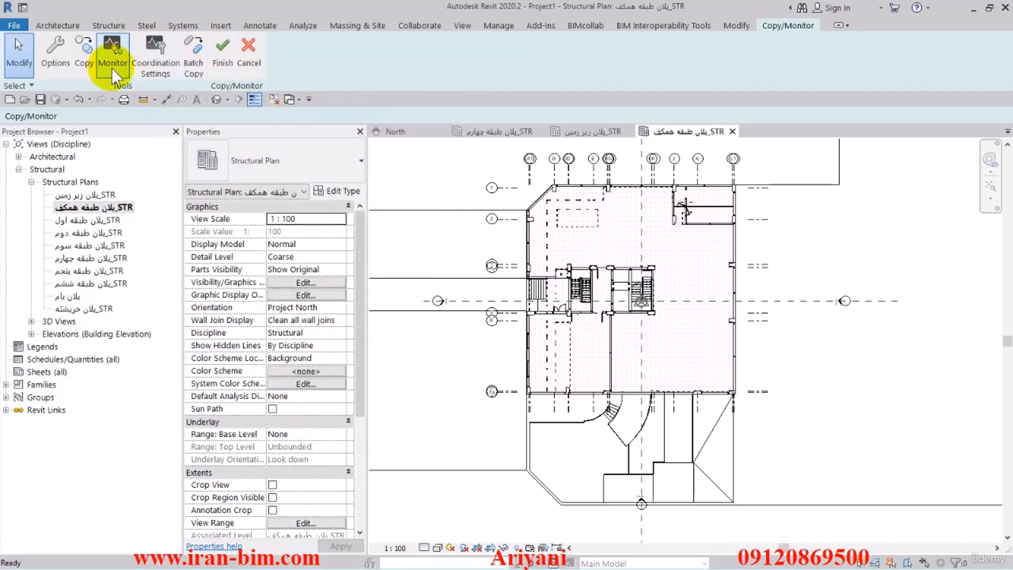
# Start a multiple Copy/Monitor copy and select all linked-model elements in the open structural plan.
pyautogui.click(84, 54)
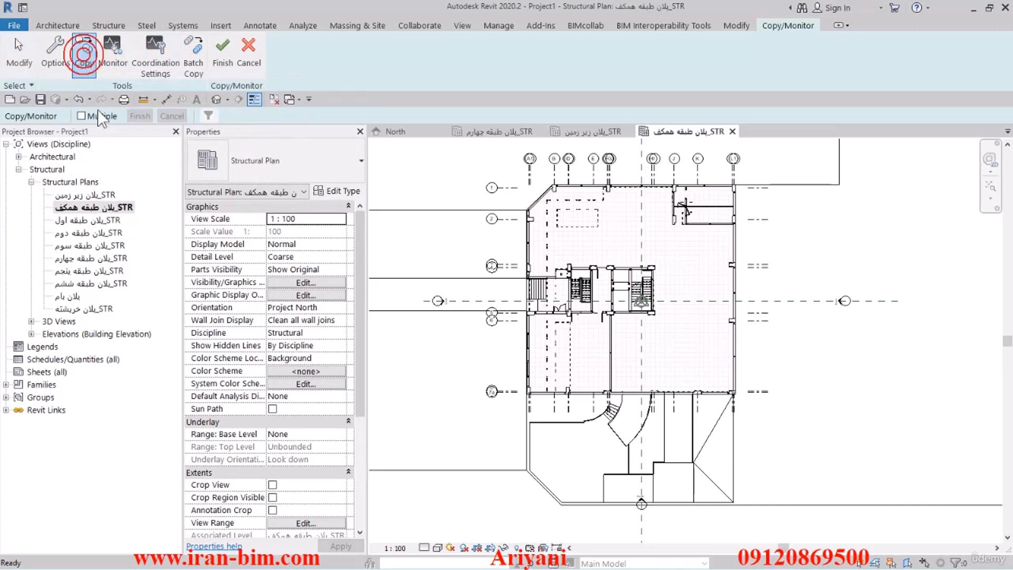
pyautogui.click(99, 115)
pyautogui.scroll(-2, 660, 261)
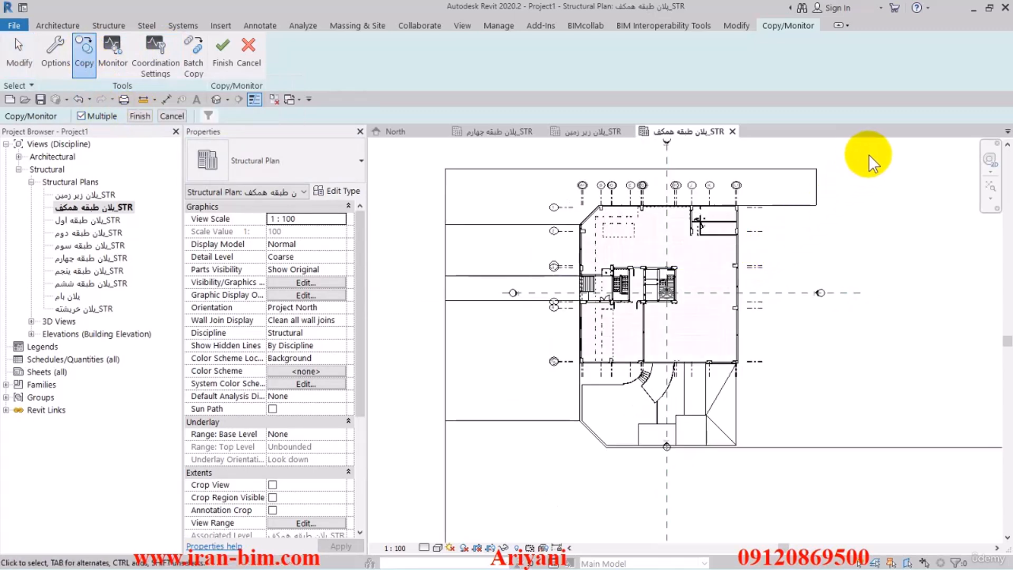
pyautogui.moveTo(872, 153); pyautogui.dragTo(609, 256)
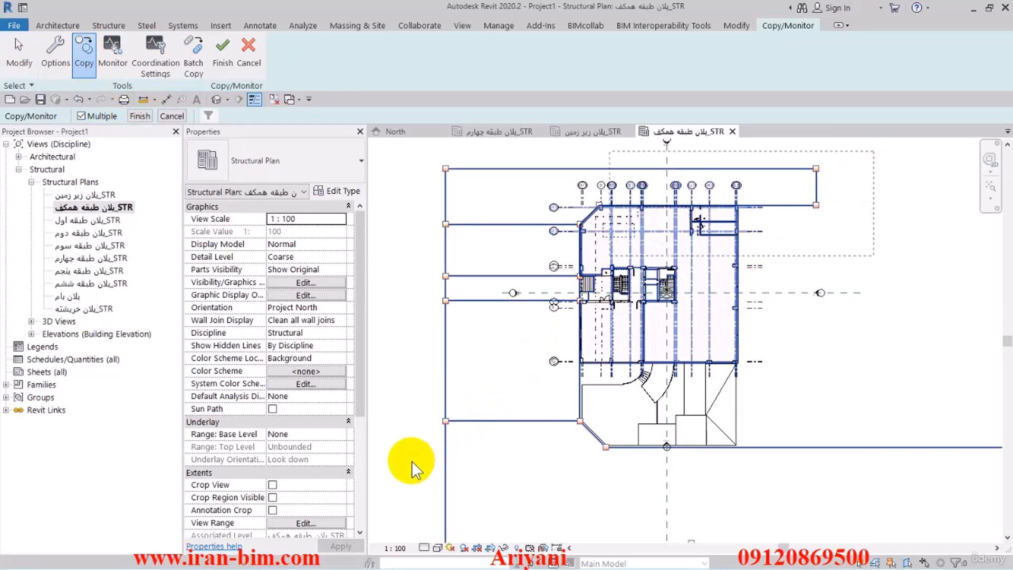
pyautogui.moveTo(412, 461); pyautogui.dragTo(388, 452)
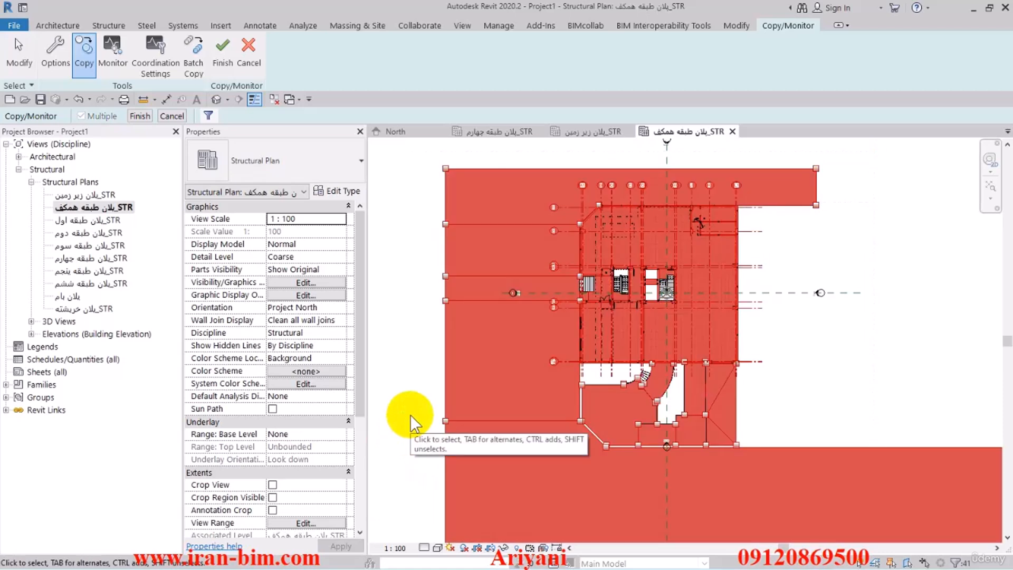
# Filter the copy selection so that only the Grids category remains selected.
pyautogui.click(208, 115)
pyautogui.click(785, 182)
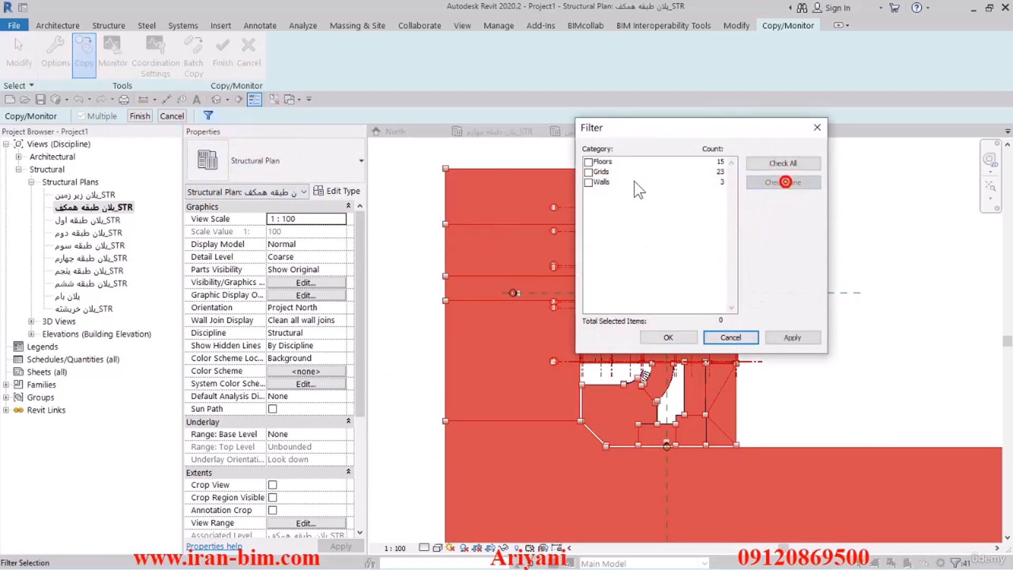
pyautogui.click(588, 171)
pyautogui.click(668, 338)
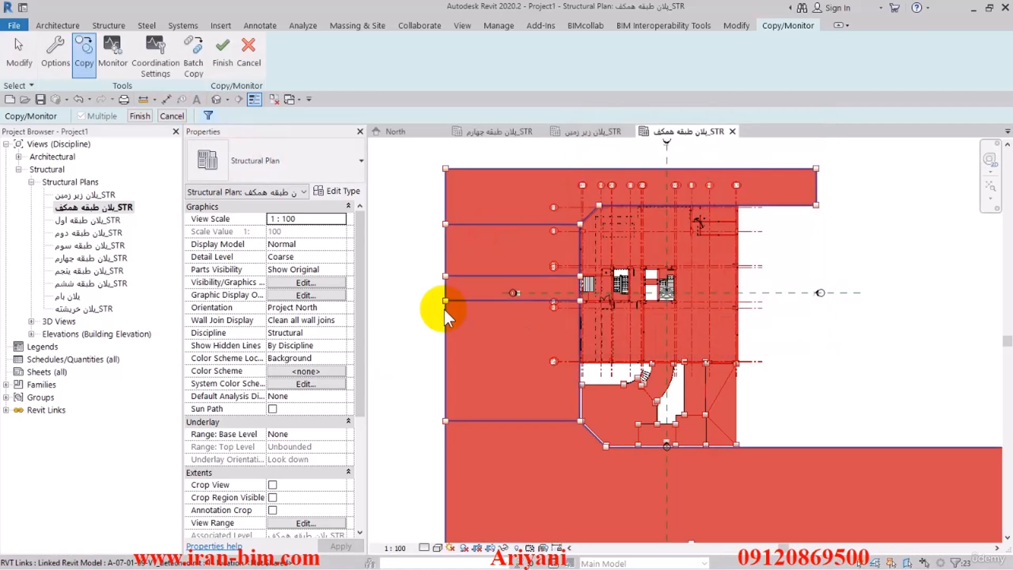
# Complete the multiple copy of the selected grids and finish the Copy/Monitor session.
pyautogui.moveTo(425, 322); pyautogui.dragTo(442, 318, button='middle')
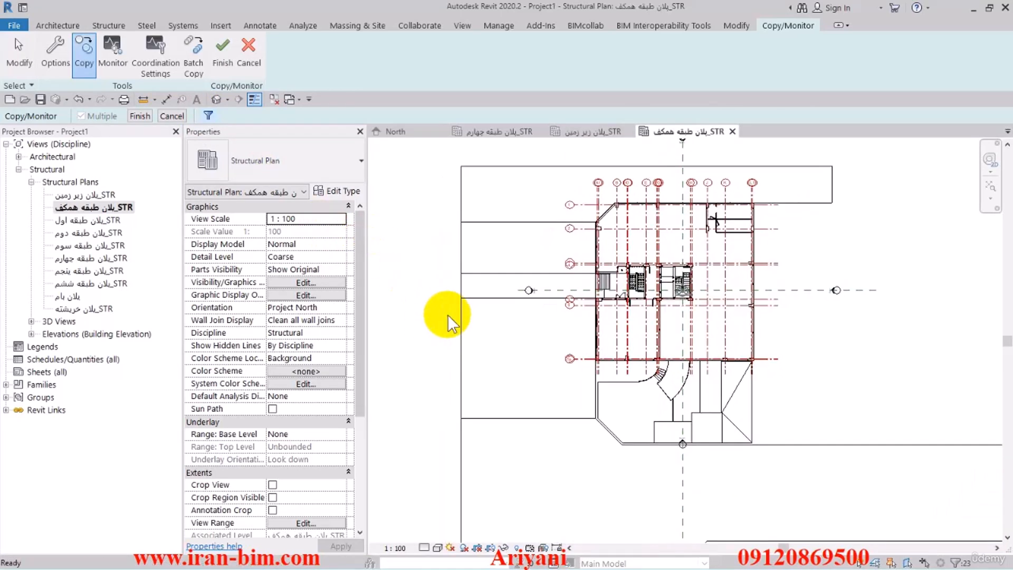
pyautogui.click(140, 116)
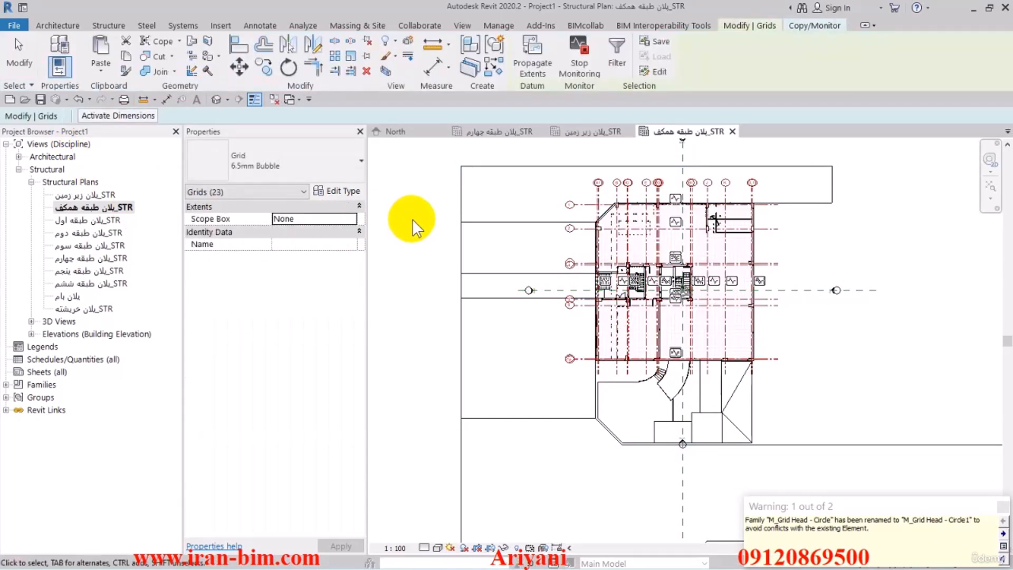
pyautogui.click(810, 25)
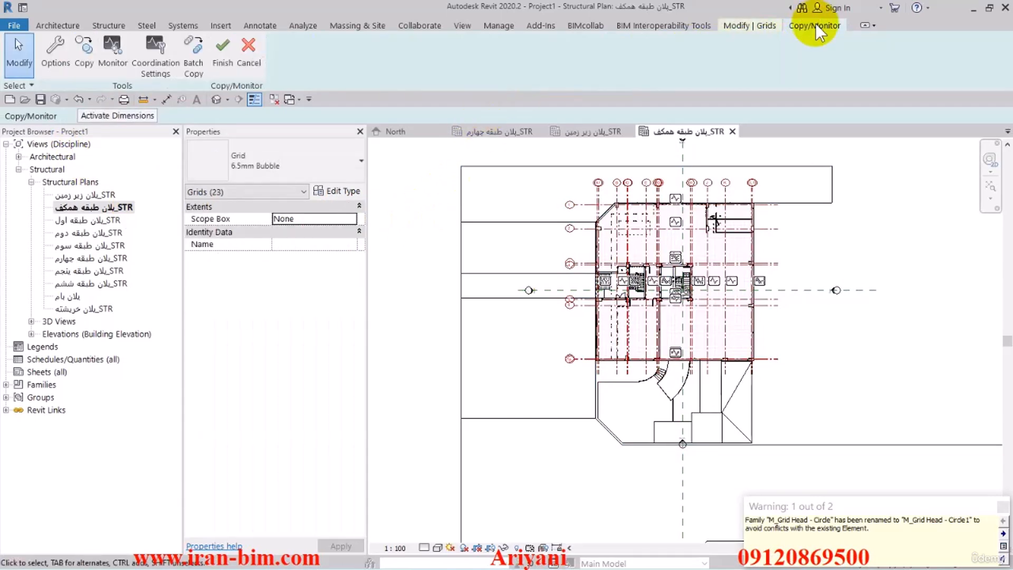
pyautogui.click(226, 50)
pyautogui.click(20, 53)
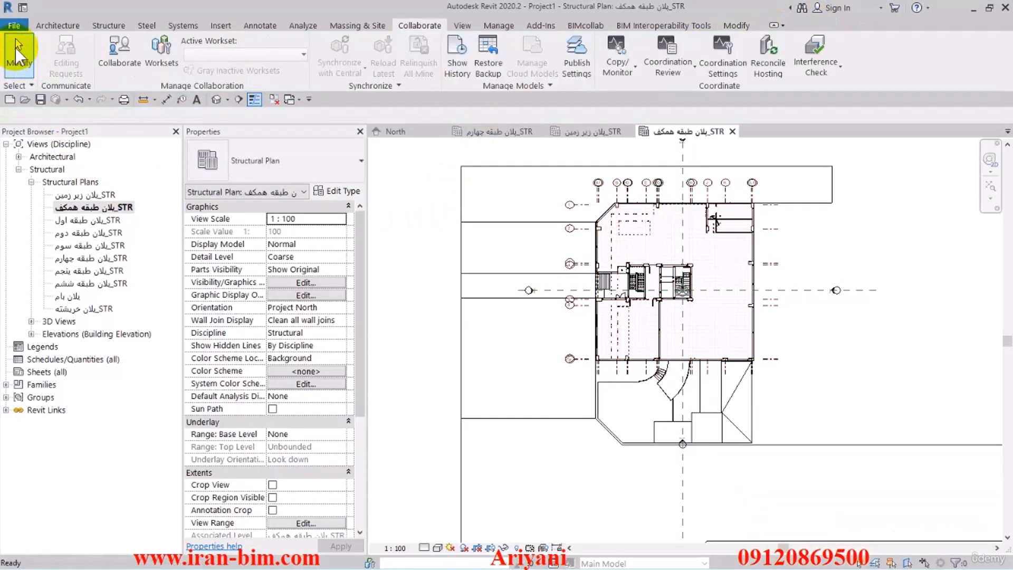
# Remove the linked Revit model A-07-01-99-V1_detached from the project through Manage Links.
pyautogui.moveTo(356, 226); pyautogui.dragTo(355, 316)
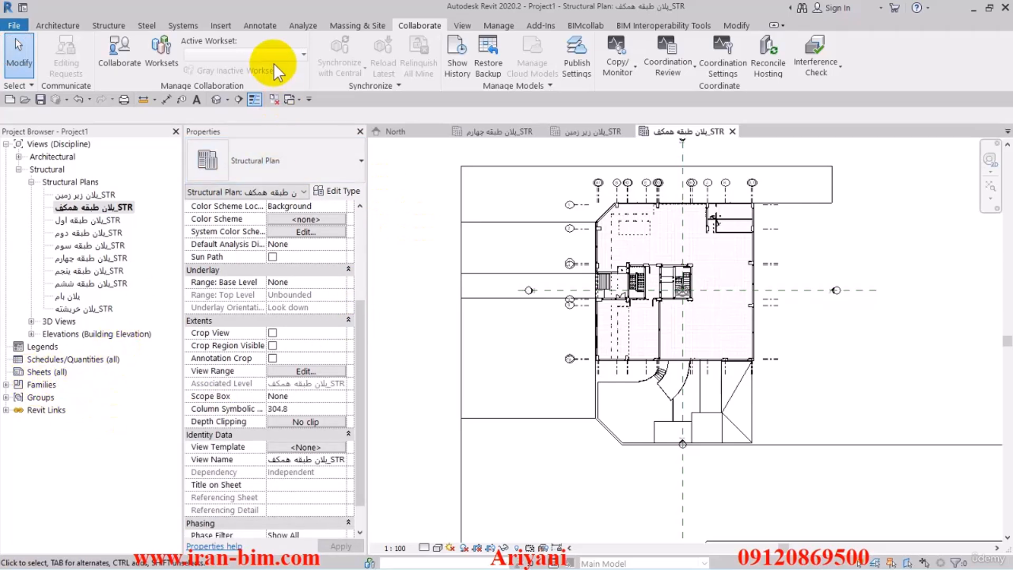
pyautogui.click(220, 29)
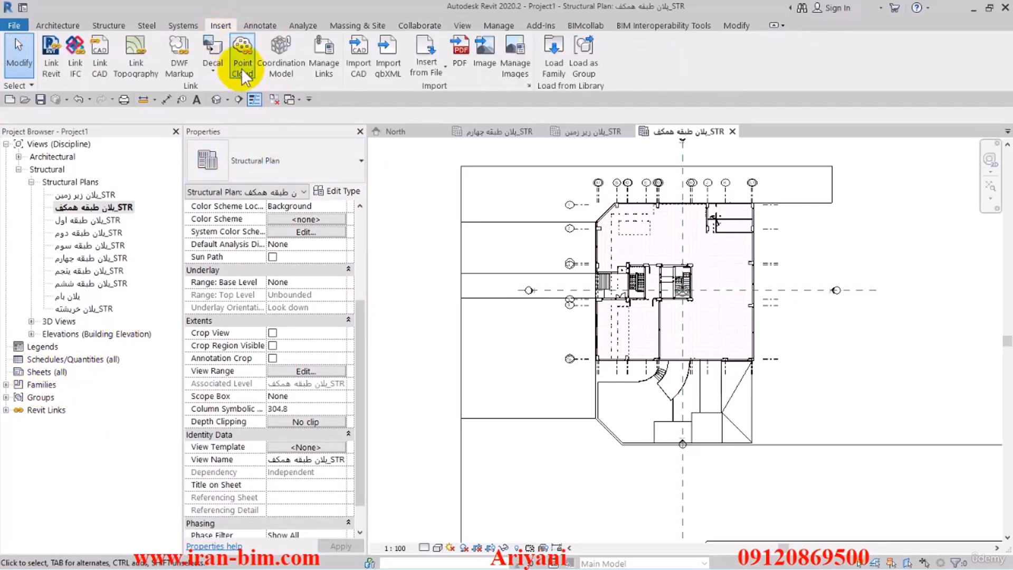
pyautogui.click(332, 70)
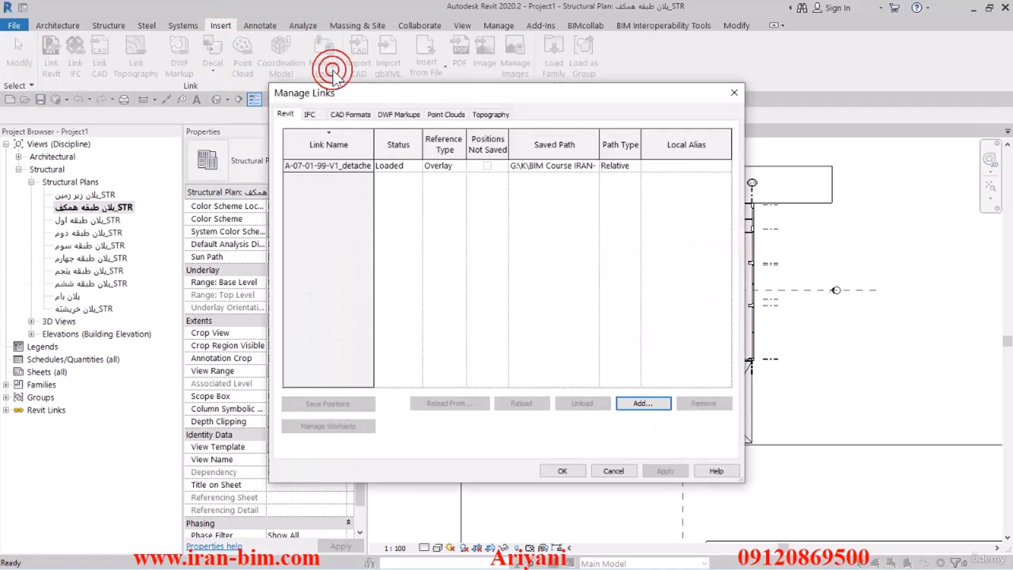
pyautogui.moveTo(356, 89); pyautogui.dragTo(346, 83)
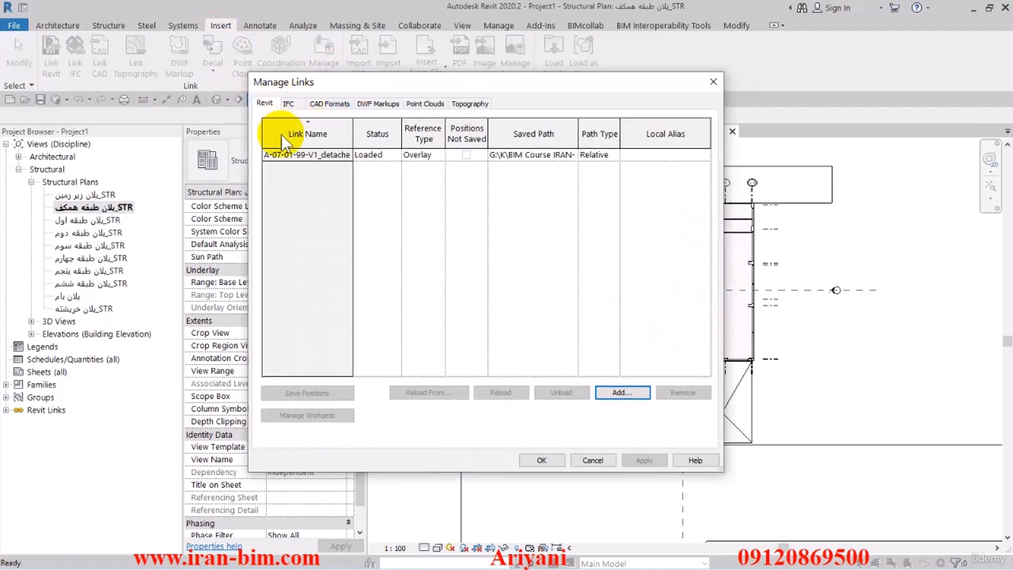
pyautogui.click(287, 155)
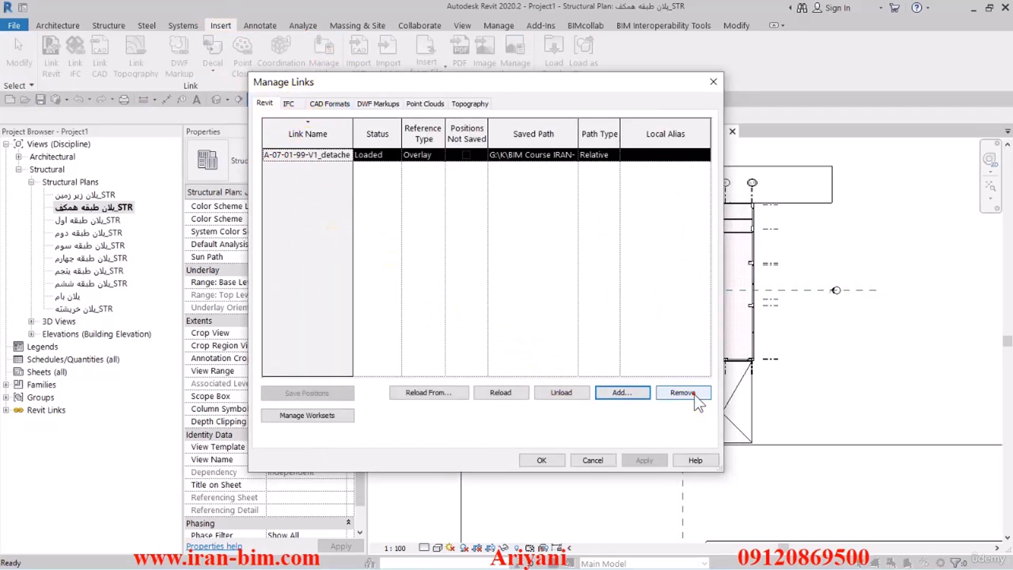
pyautogui.click(695, 396)
pyautogui.click(528, 309)
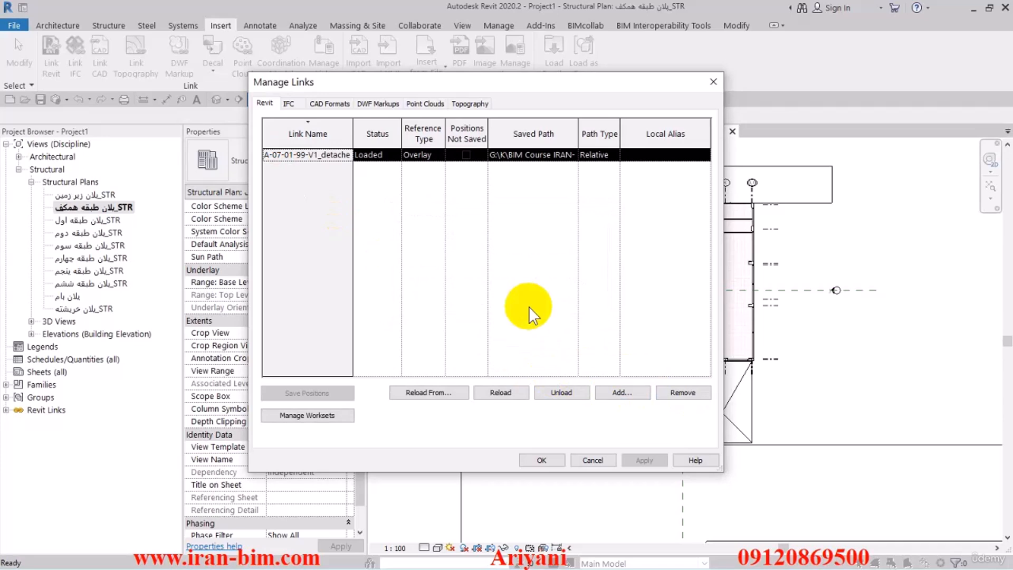
pyautogui.click(542, 460)
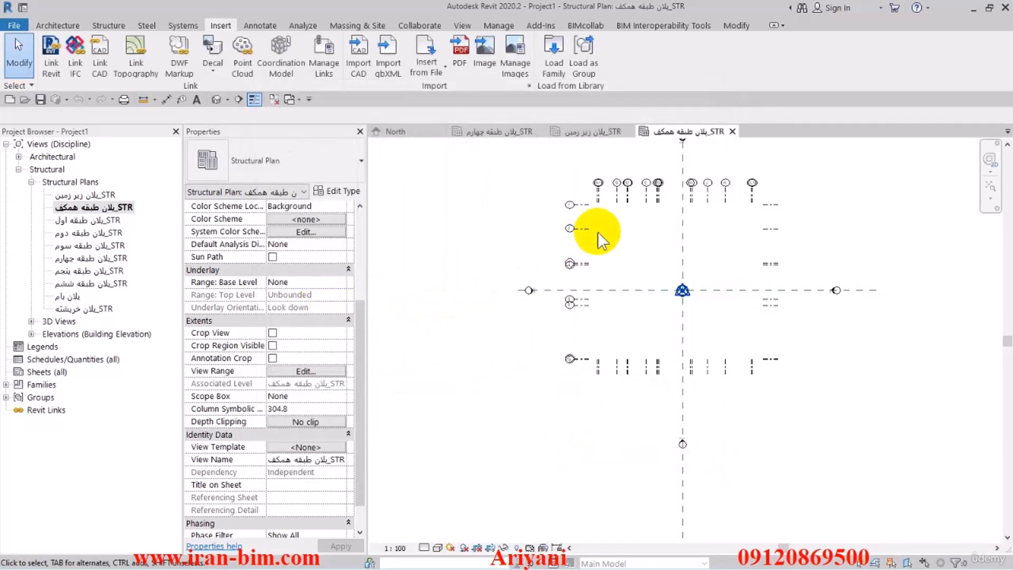
pyautogui.click(617, 205)
pyautogui.click(499, 216)
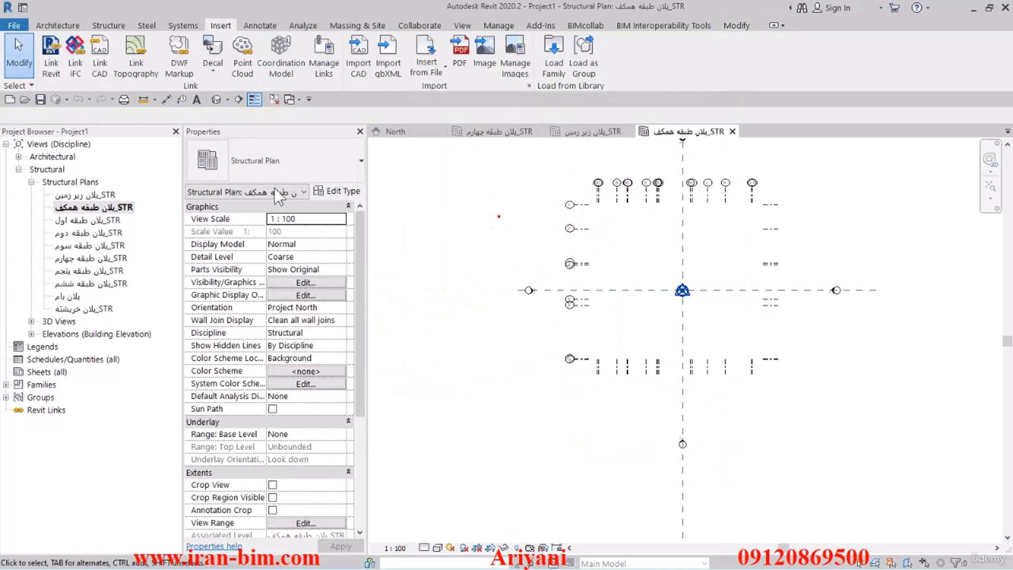
# Start saving the project and browse to the FILESAMPLES folder inside BIM Course IRAN-BIM.
pyautogui.click(41, 99)
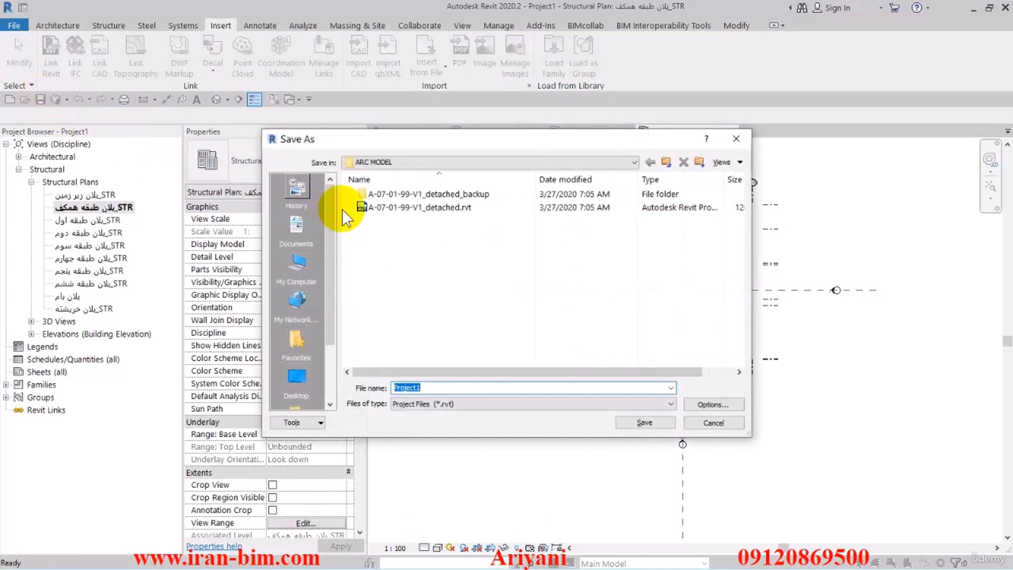
pyautogui.click(666, 162)
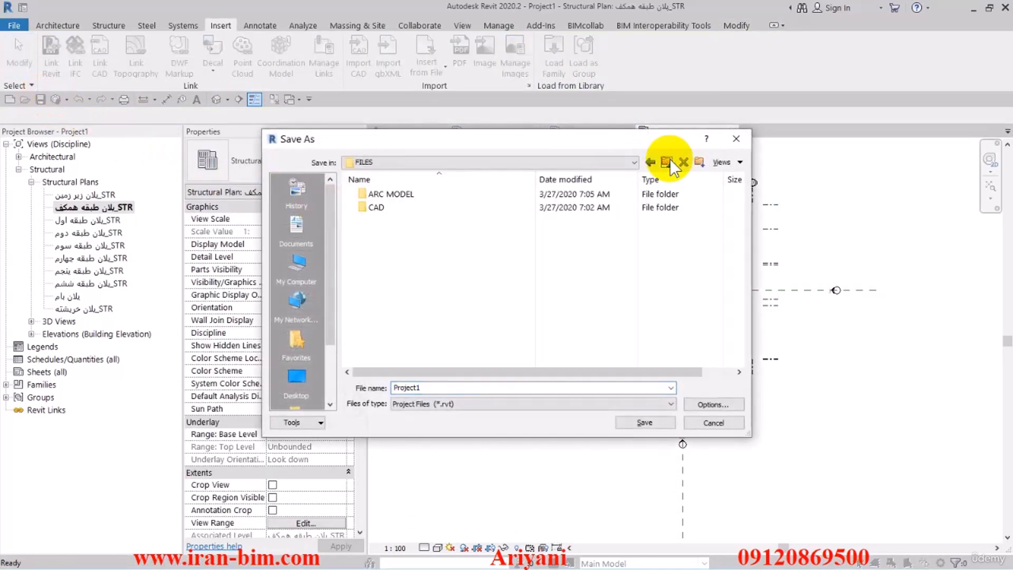
pyautogui.click(667, 162)
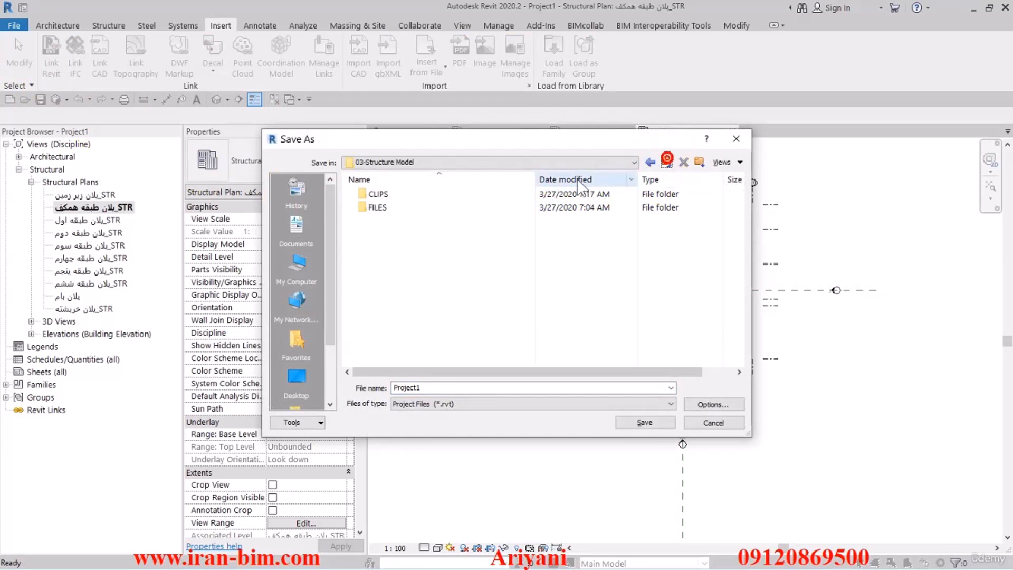
pyautogui.click(666, 162)
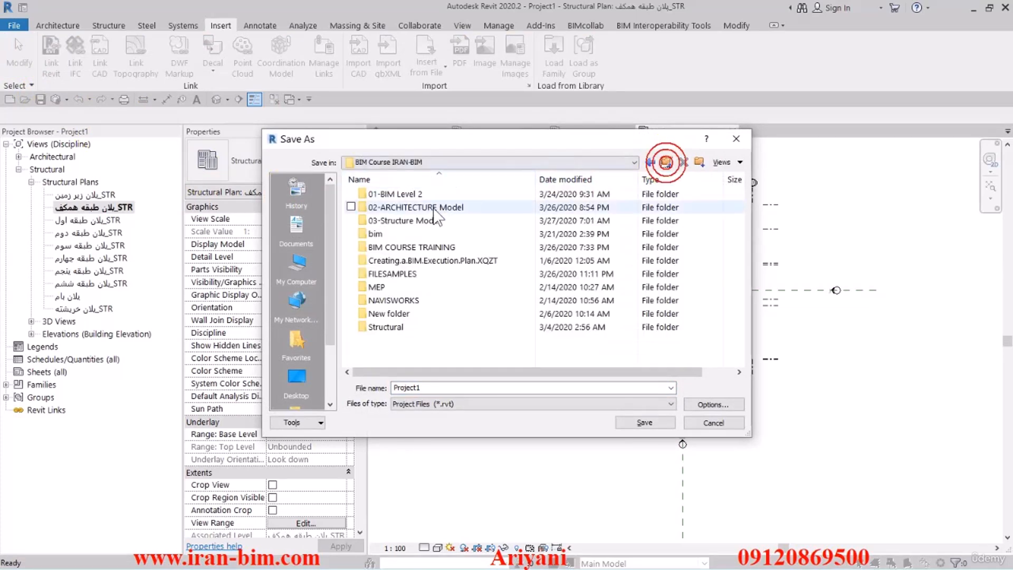
pyautogui.doubleClick(390, 275)
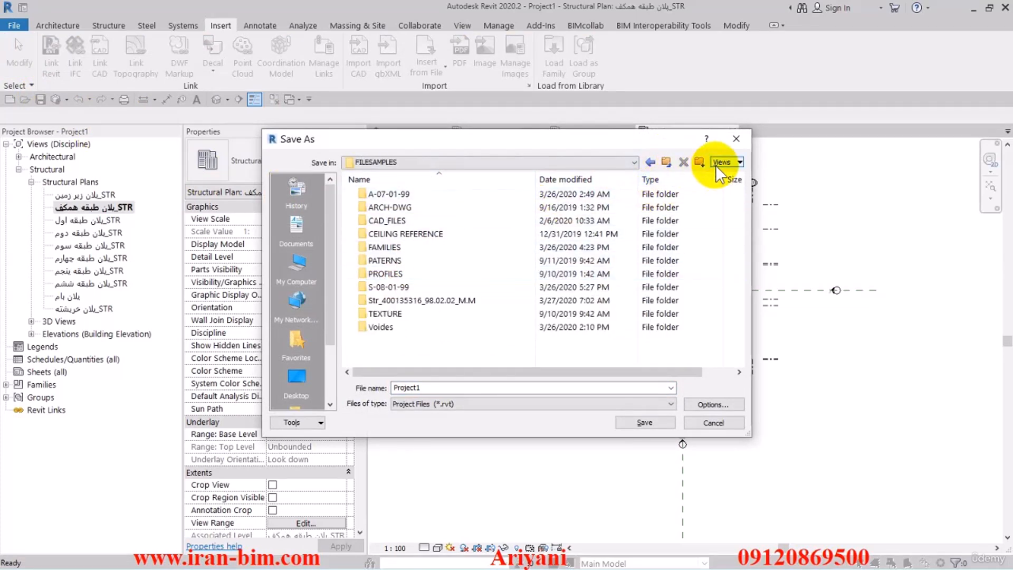
# Try to create a new folder named S-08-01-99 in FILESAMPLES.
pyautogui.click(699, 162)
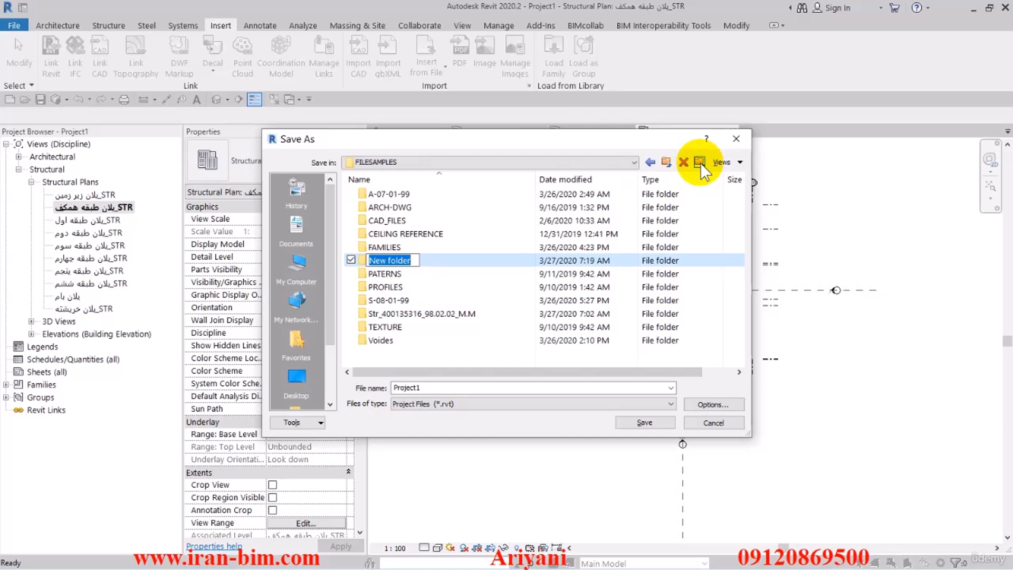
pyautogui.write('S-08')
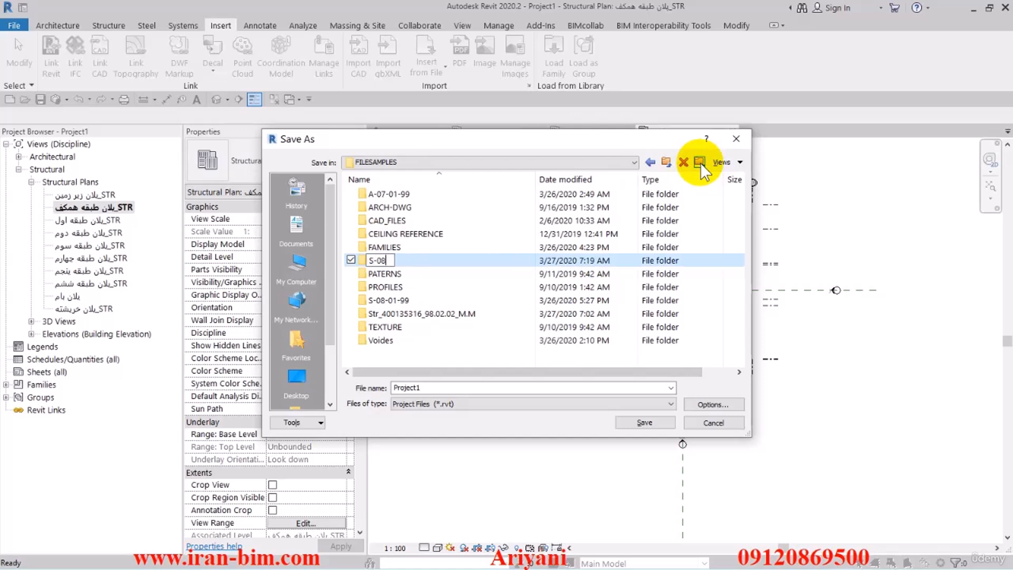
pyautogui.write('-01-99')
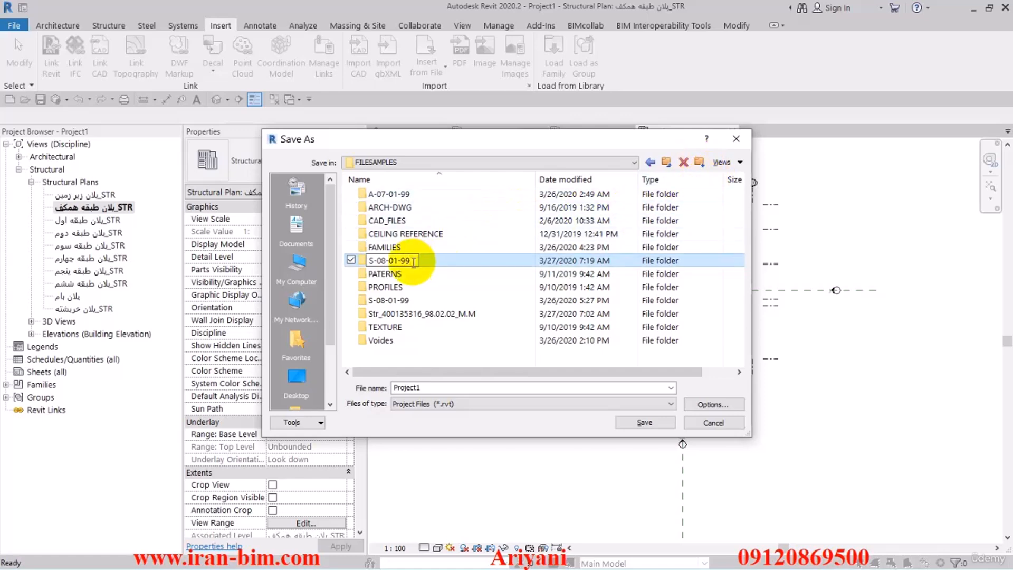
pyautogui.moveTo(413, 261); pyautogui.dragTo(364, 262)
pyautogui.hotkey('ctrl', 'c')
pyautogui.press('Return')
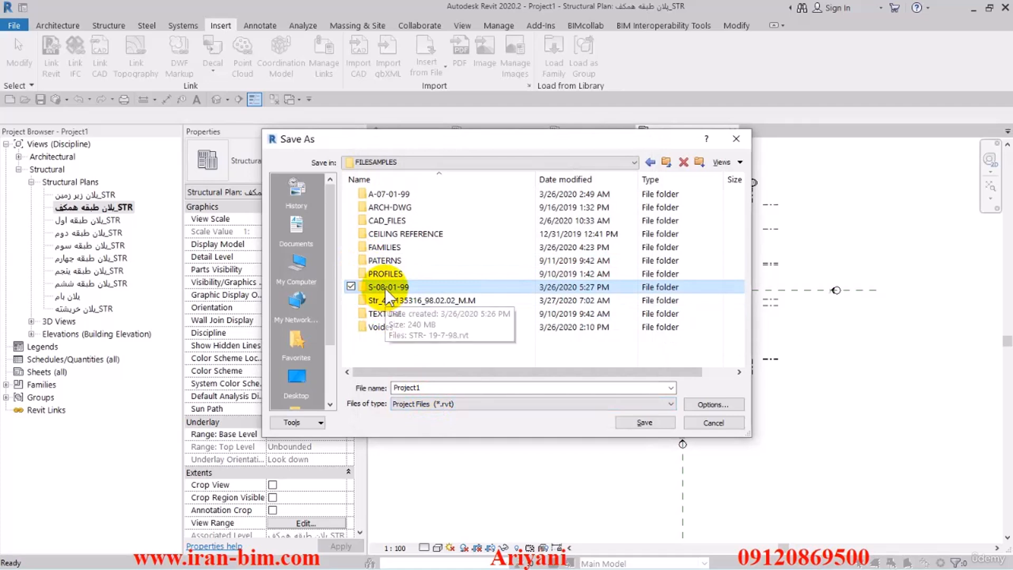
# Set the file name to S-08-01-99 in the existing S-08-01-99 folder and accept the file save options.
pyautogui.doubleClick(384, 287)
pyautogui.doubleClick(420, 387)
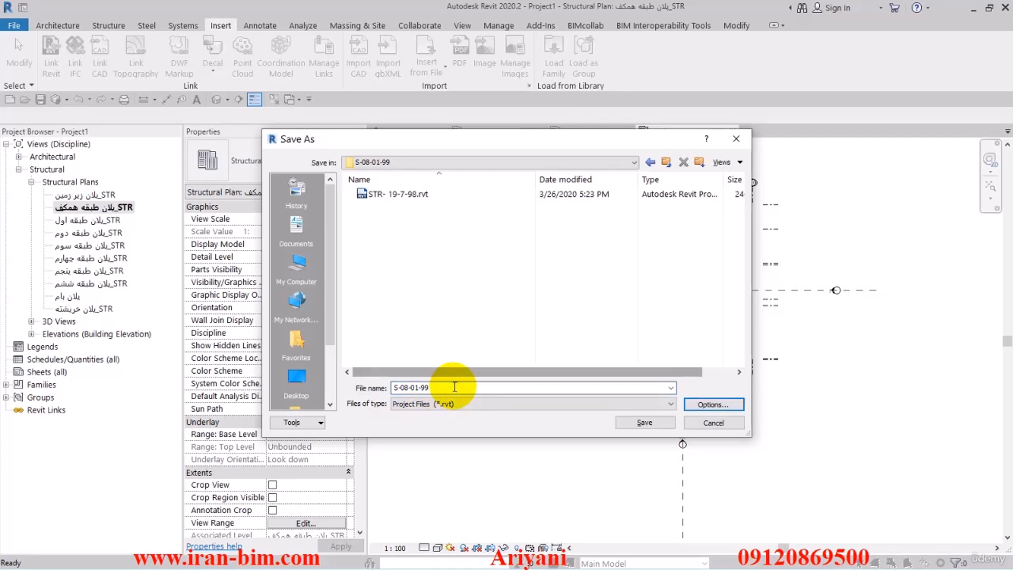
pyautogui.click(716, 404)
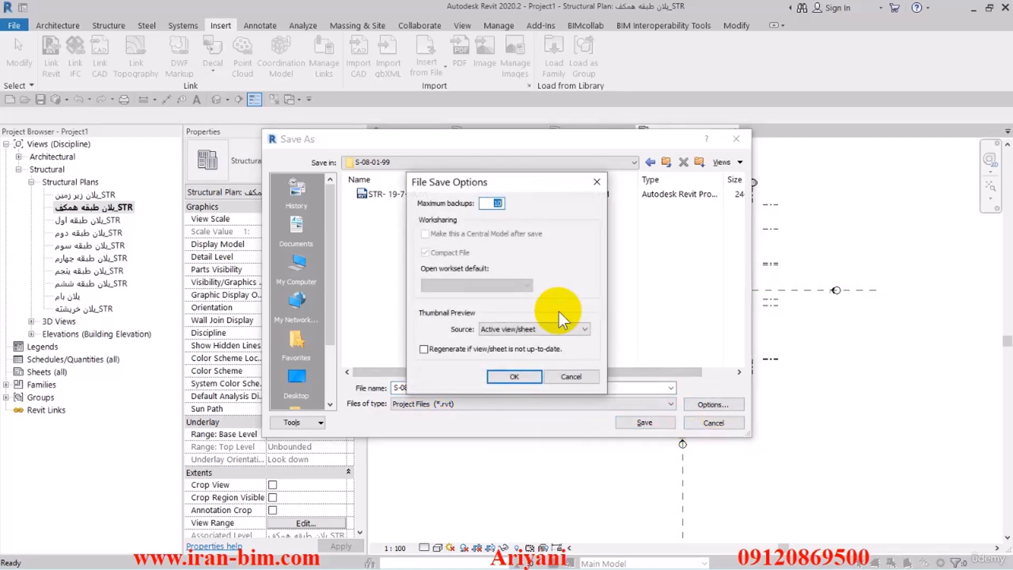
pyautogui.click(514, 377)
# Create a subfolder named S-08-01-99 in the current folder and save the project in it as S-08-01-99.
pyautogui.click(698, 162)
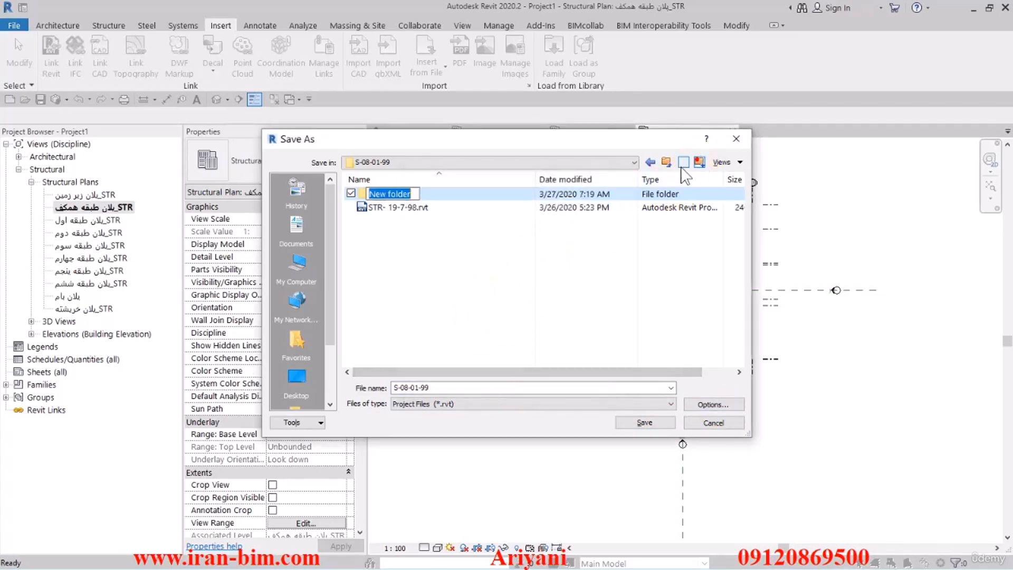
pyautogui.hotkey('ctrl', 'v')
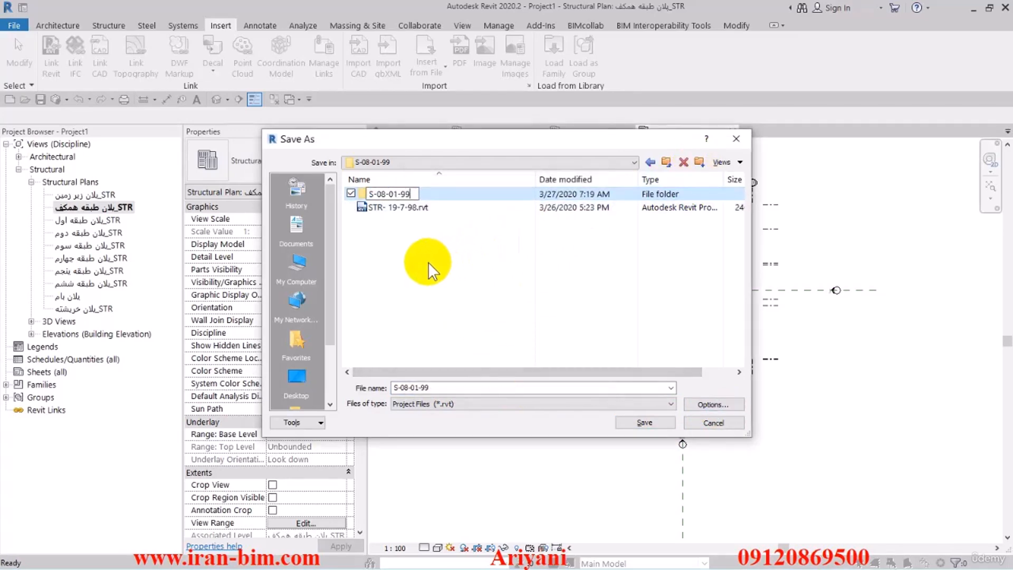
pyautogui.click(428, 261)
pyautogui.doubleClick(389, 193)
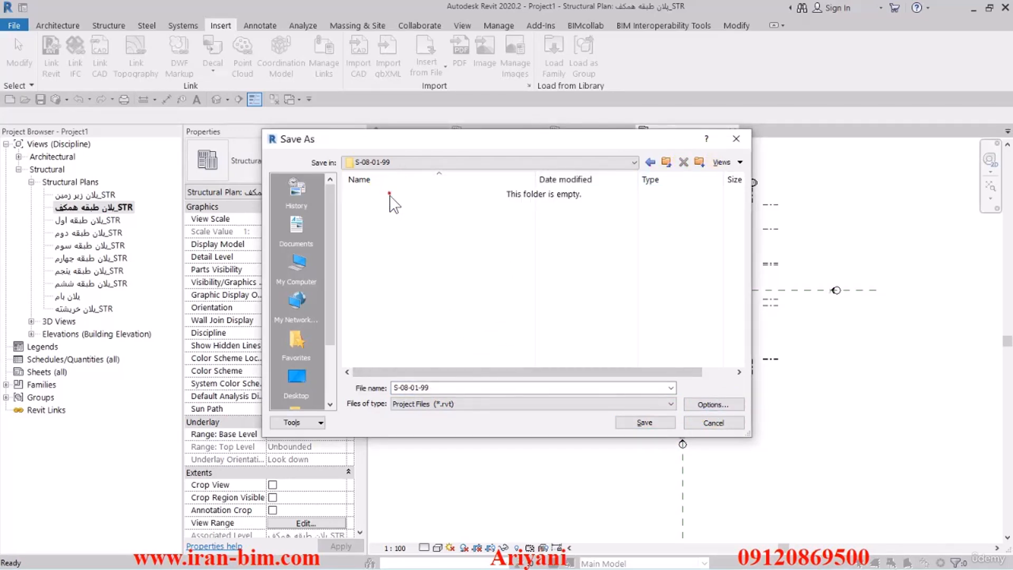
pyautogui.click(668, 422)
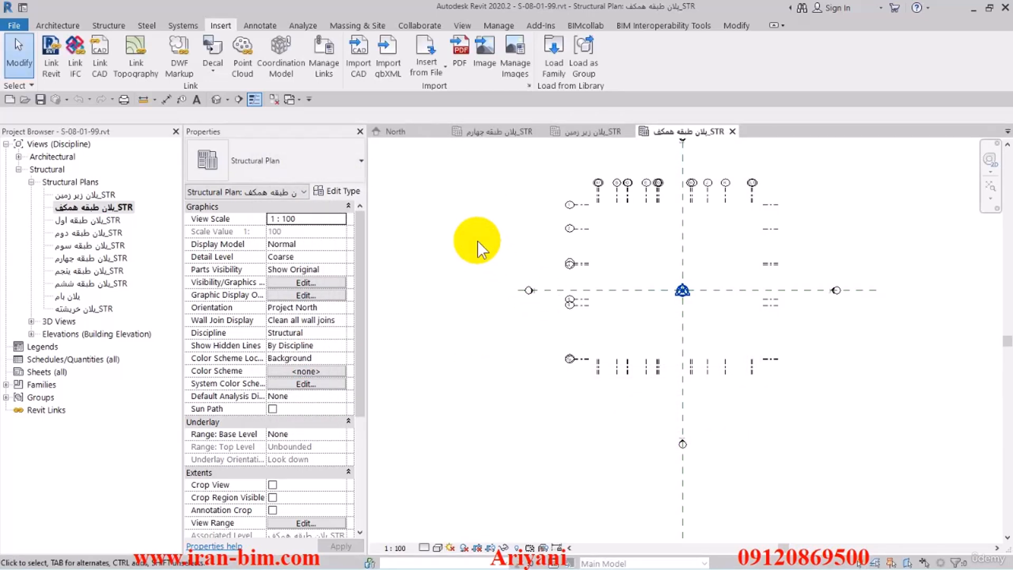
# Open the North building elevation and view how far the grids extend across the levels.
pyautogui.click(31, 333)
pyautogui.doubleClick(66, 361)
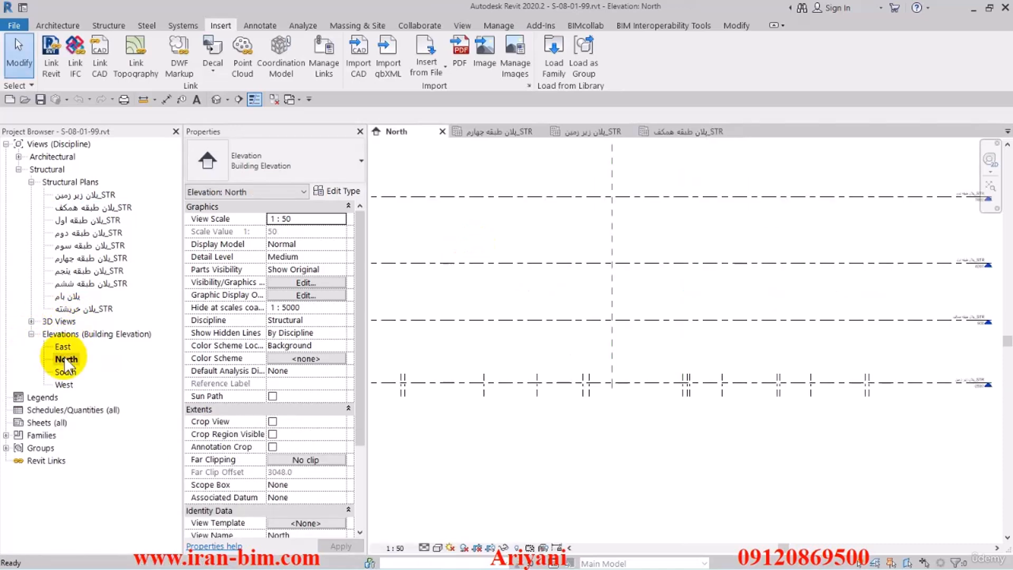
pyautogui.scroll(-5, 636, 381)
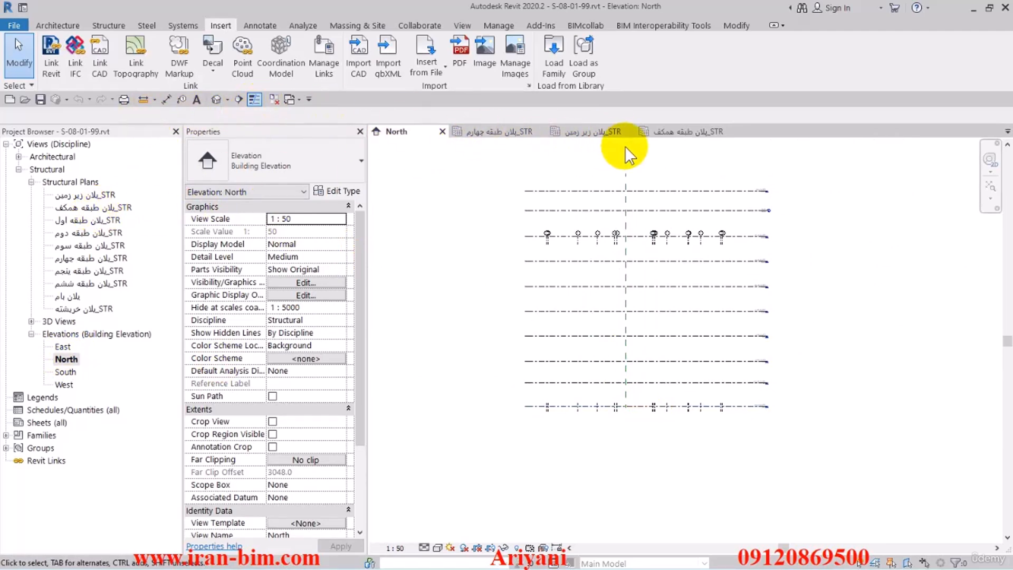
# Maximize the 3D extents of all grids visible in the ground floor structural plan.
pyautogui.click(682, 132)
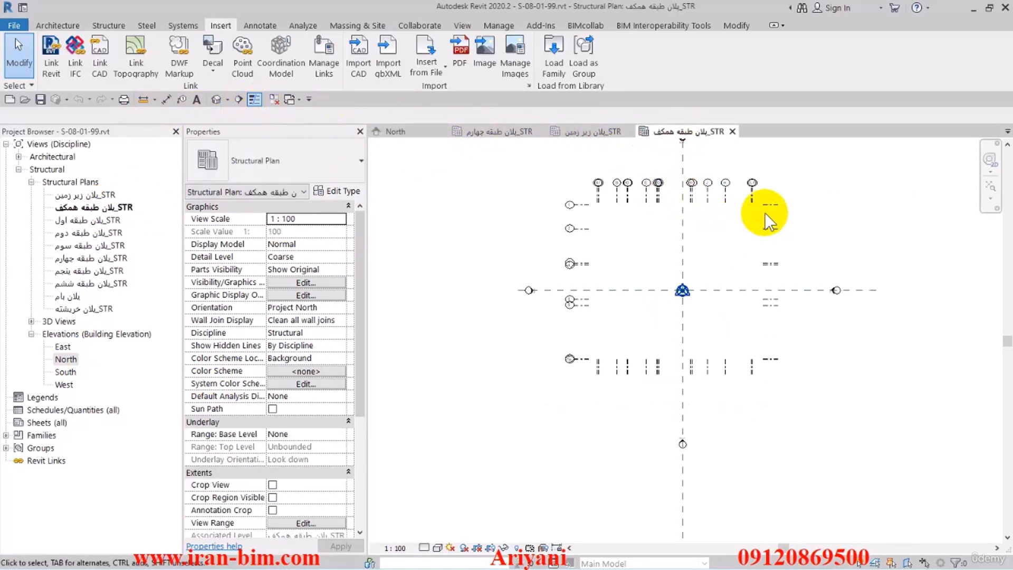
pyautogui.click(776, 203)
pyautogui.rightClick(815, 165)
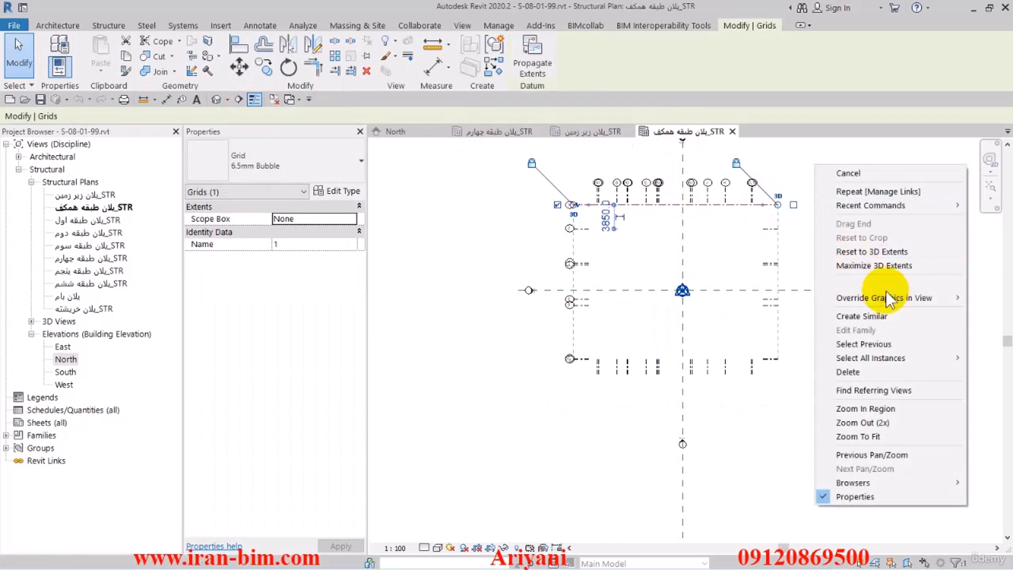
pyautogui.moveTo(919, 350)
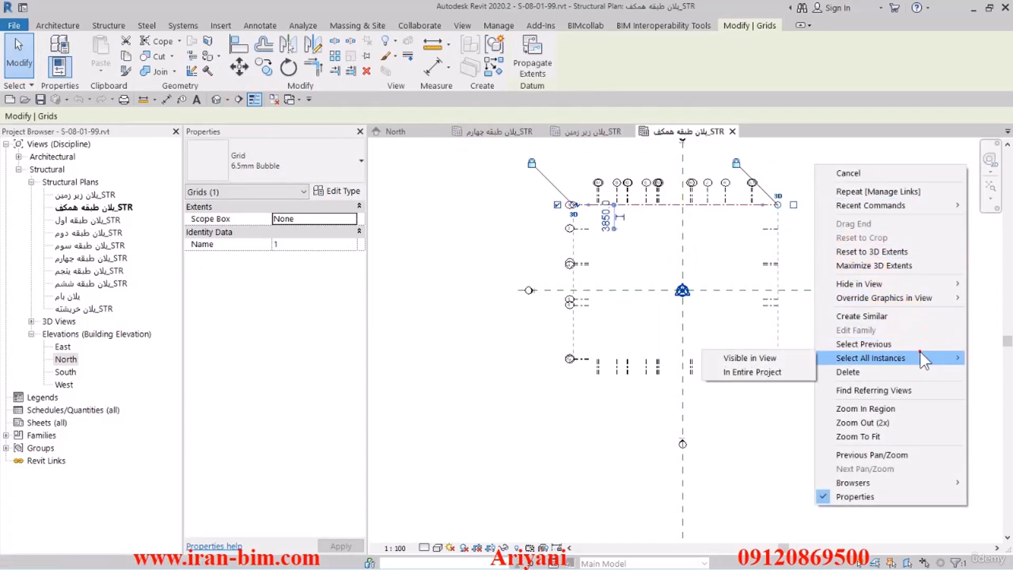
pyautogui.click(776, 360)
pyautogui.rightClick(647, 211)
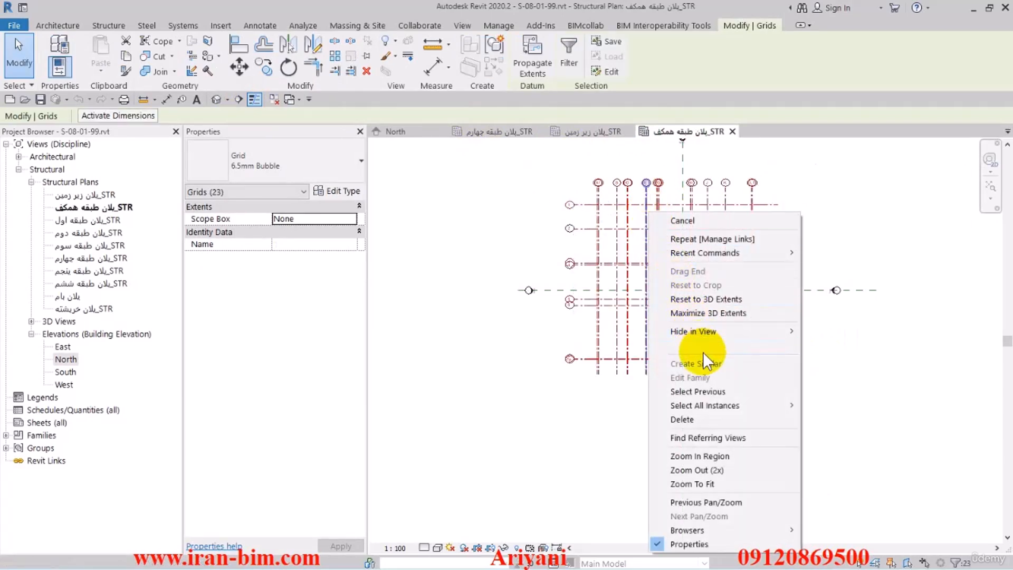
pyautogui.click(712, 312)
pyautogui.click(515, 290)
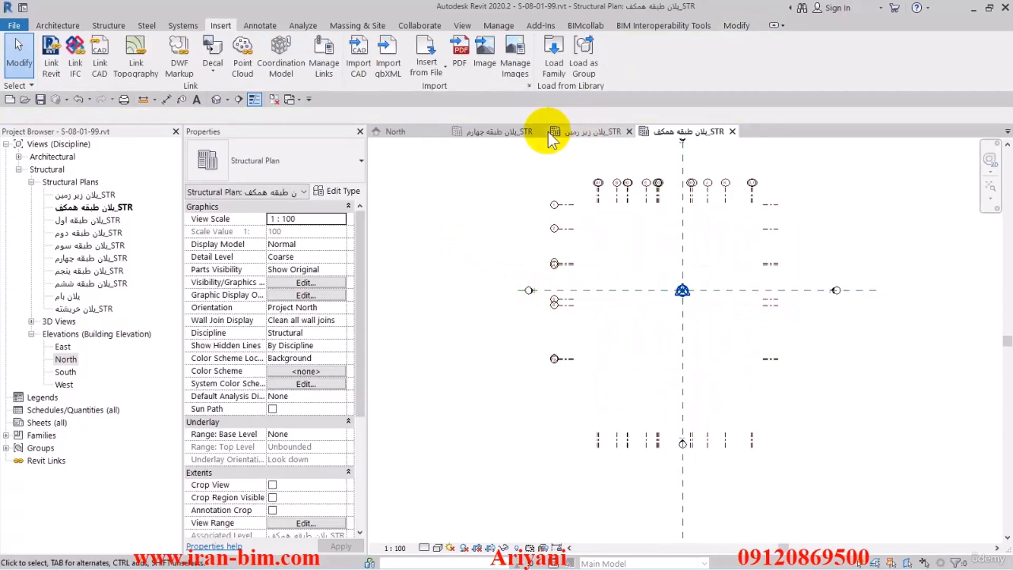
# Examine the grid heads and lower grid ends against the top and bottom levels in the North elevation.
pyautogui.click(414, 132)
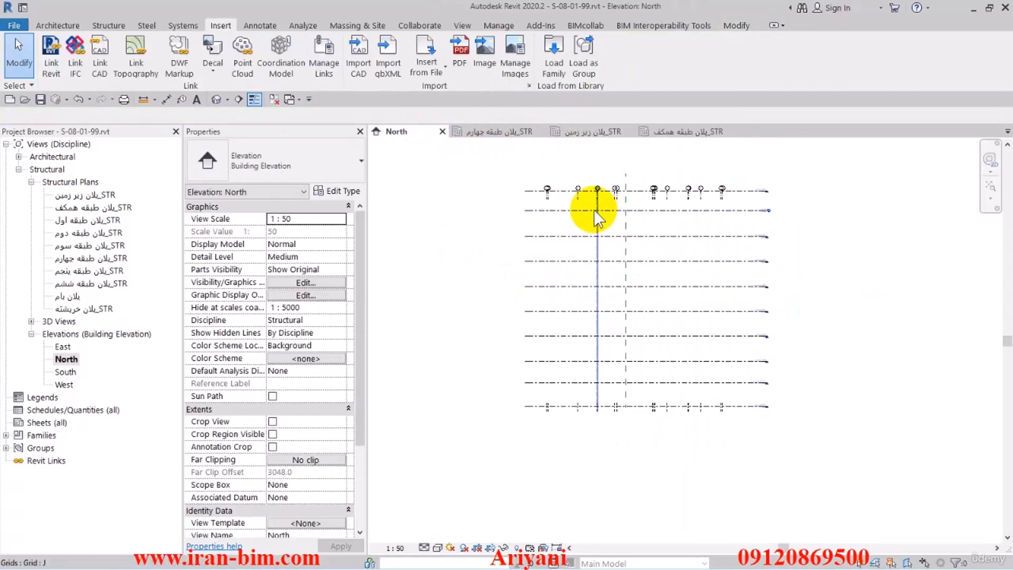
pyautogui.click(581, 197)
pyautogui.scroll(5, 580, 193)
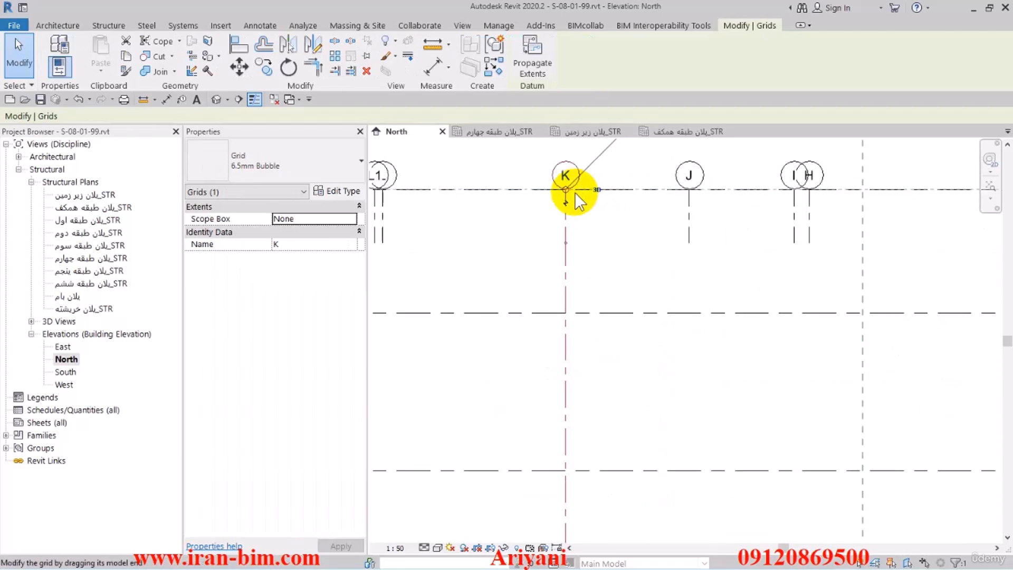
pyautogui.scroll(-2, 587, 333)
pyautogui.moveTo(590, 333); pyautogui.dragTo(522, 273)
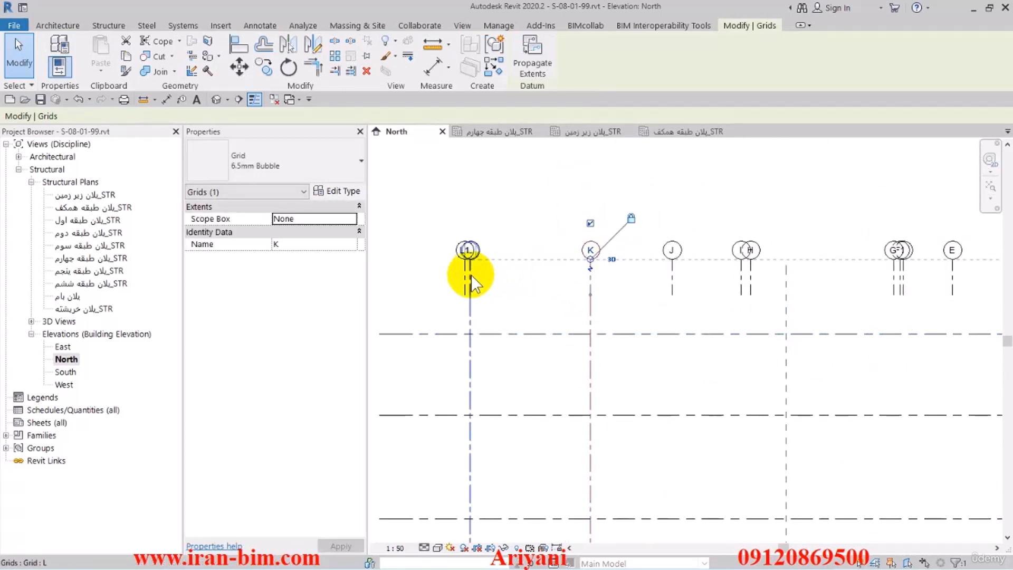
pyautogui.click(509, 272)
pyautogui.scroll(-2, 575, 279)
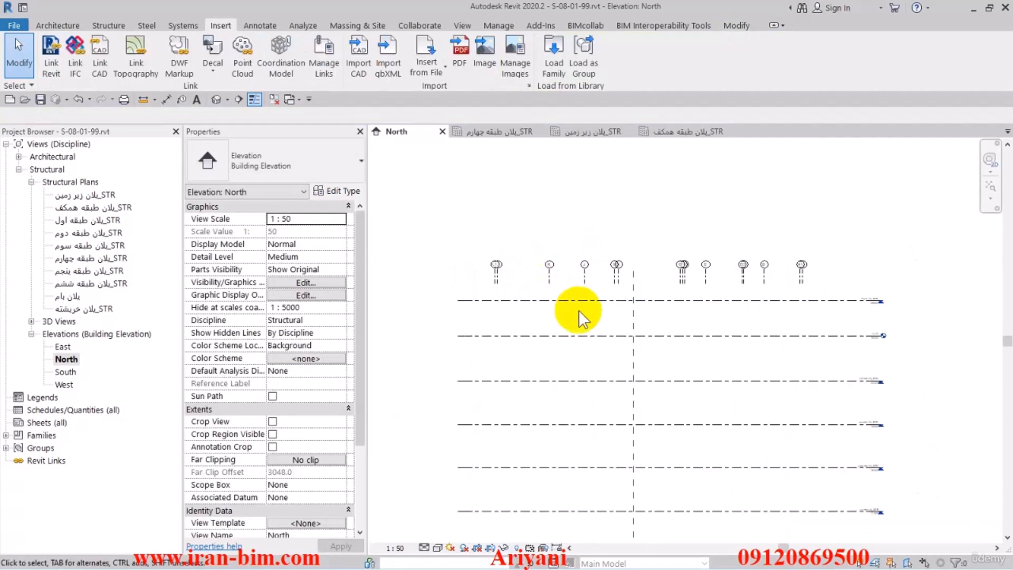
pyautogui.click(682, 280)
pyautogui.moveTo(629, 330); pyautogui.dragTo(654, 174, button='middle')
pyautogui.moveTo(609, 337); pyautogui.dragTo(611, 232, button='middle')
pyautogui.click(537, 441)
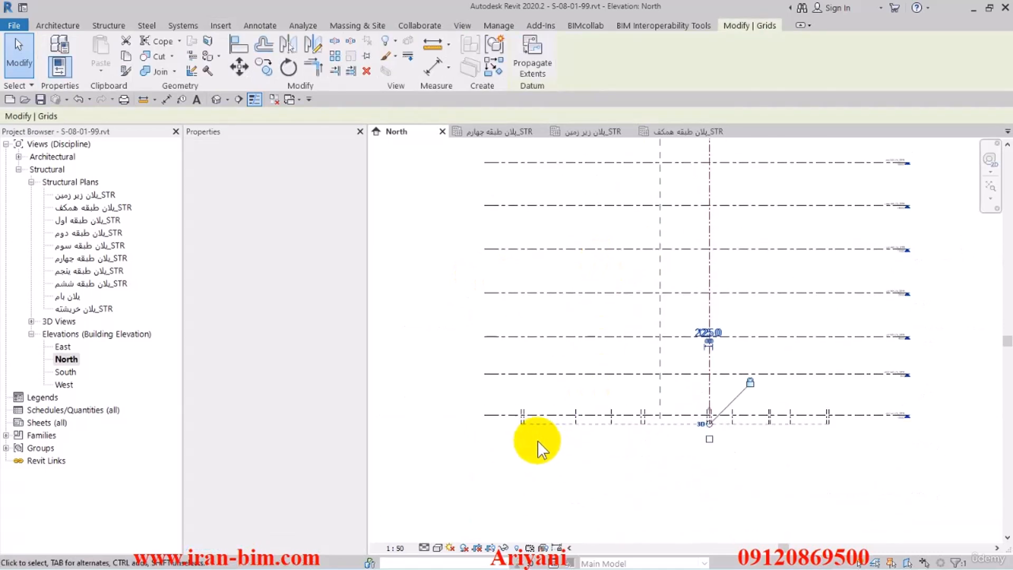
# Rename the lowest level, at elevation -2500, to STR-T.O.F and rename its corresponding plan view to match.
pyautogui.scroll(5, 808, 403)
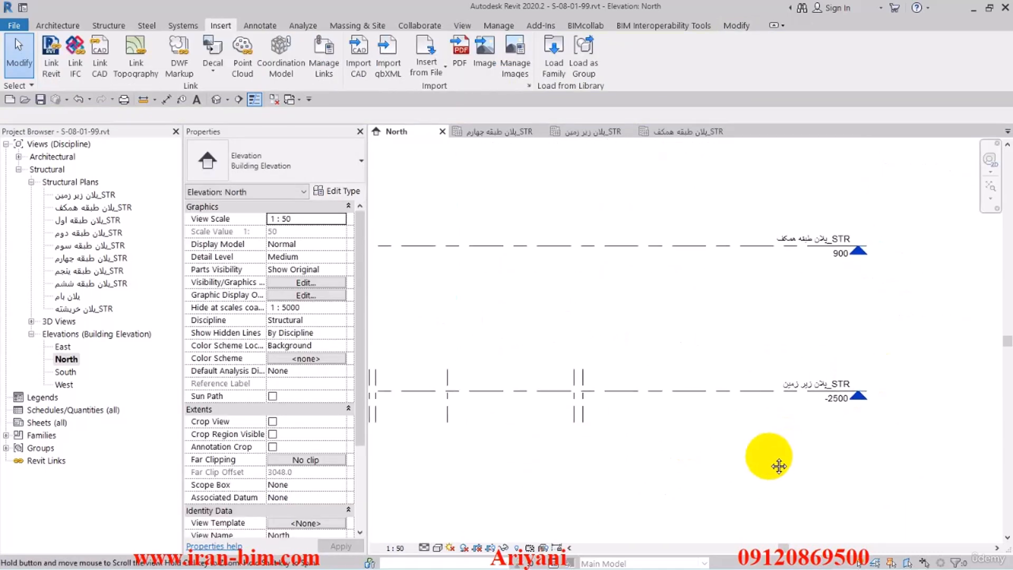
pyautogui.moveTo(768, 444); pyautogui.dragTo(748, 394, button='middle')
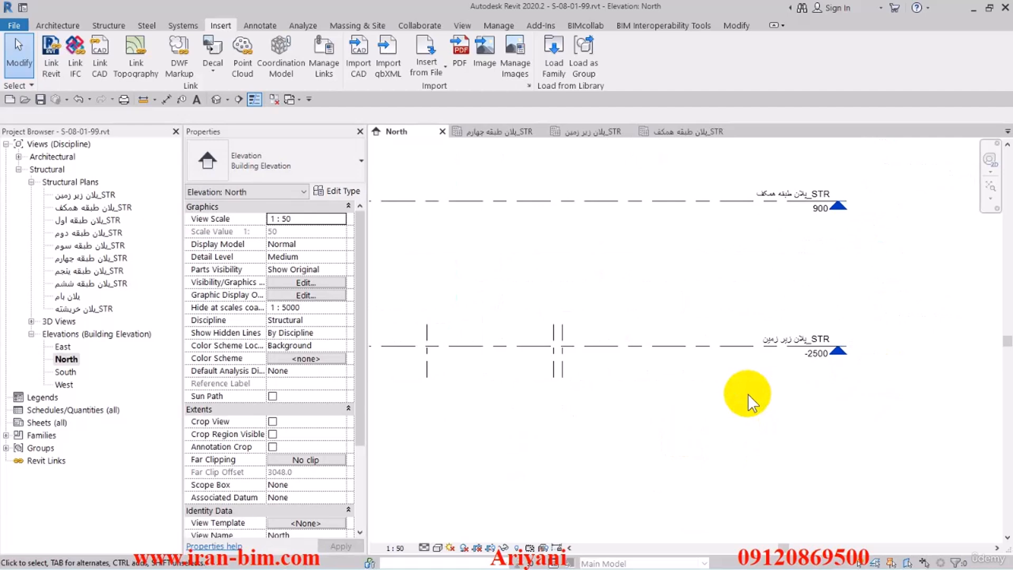
pyautogui.scroll(2, 786, 360)
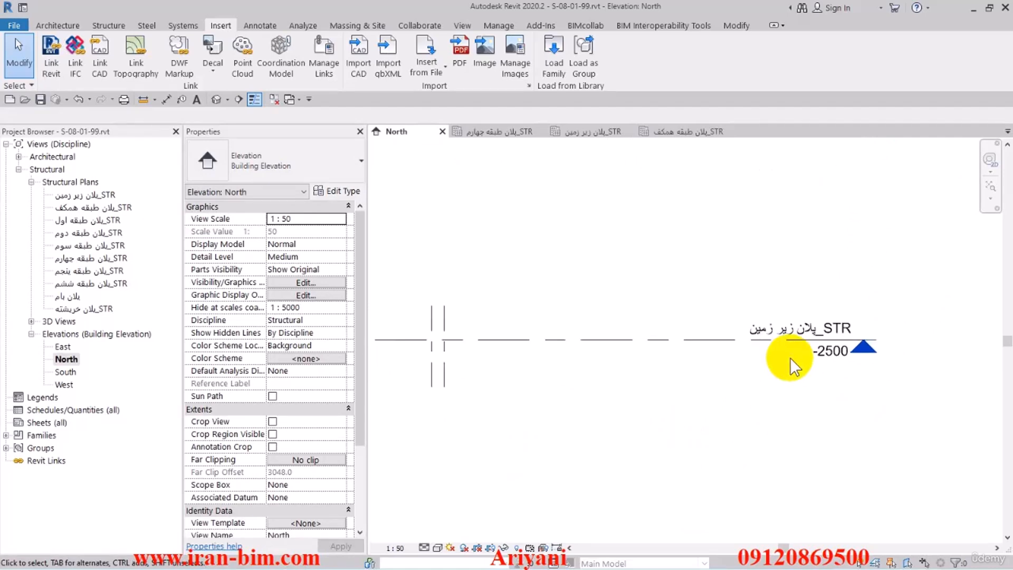
pyautogui.click(725, 342)
pyautogui.click(806, 328)
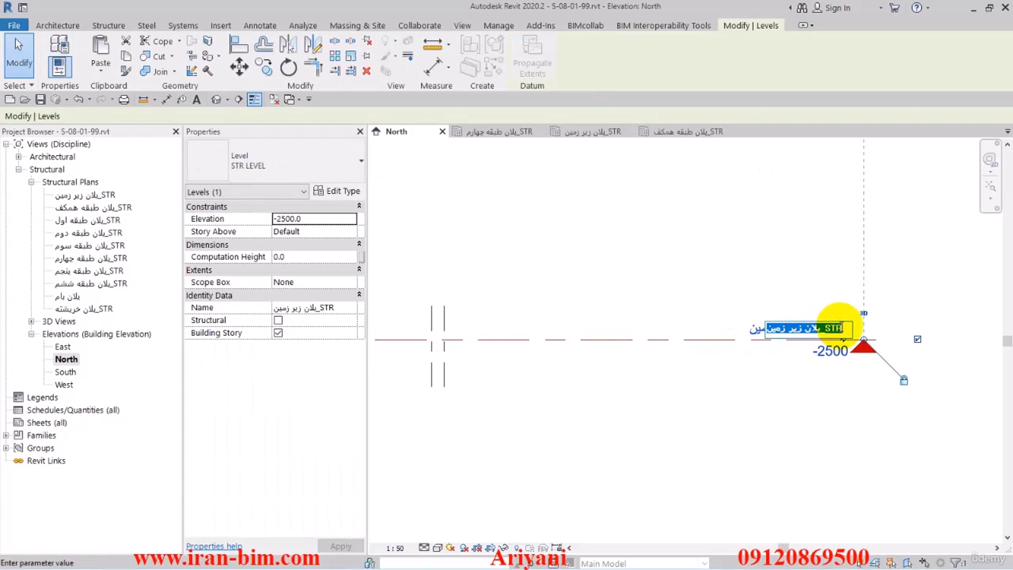
pyautogui.write('st')
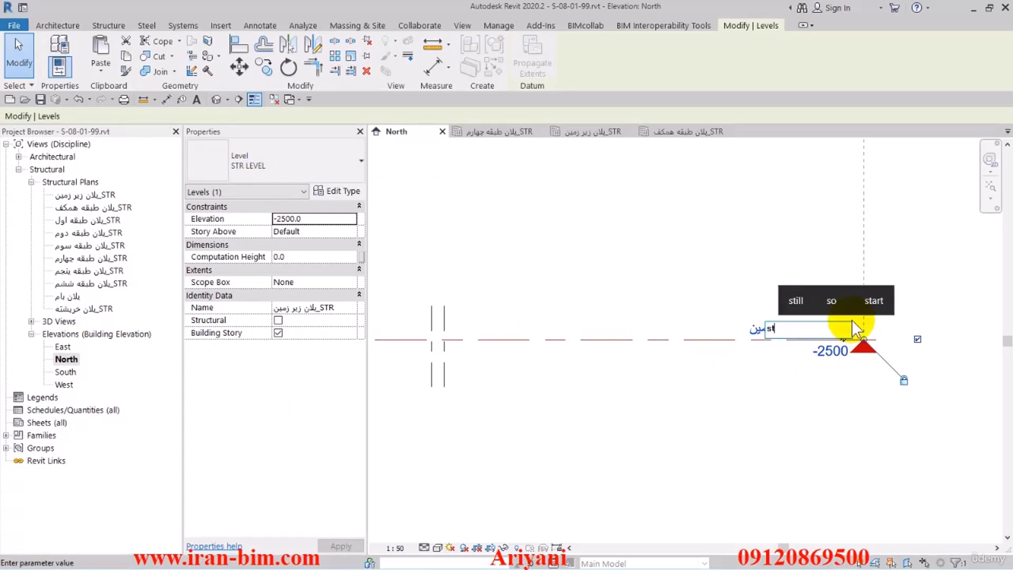
pyautogui.press('BackSpace')
pyautogui.press('BackSpace')
pyautogui.write('S')
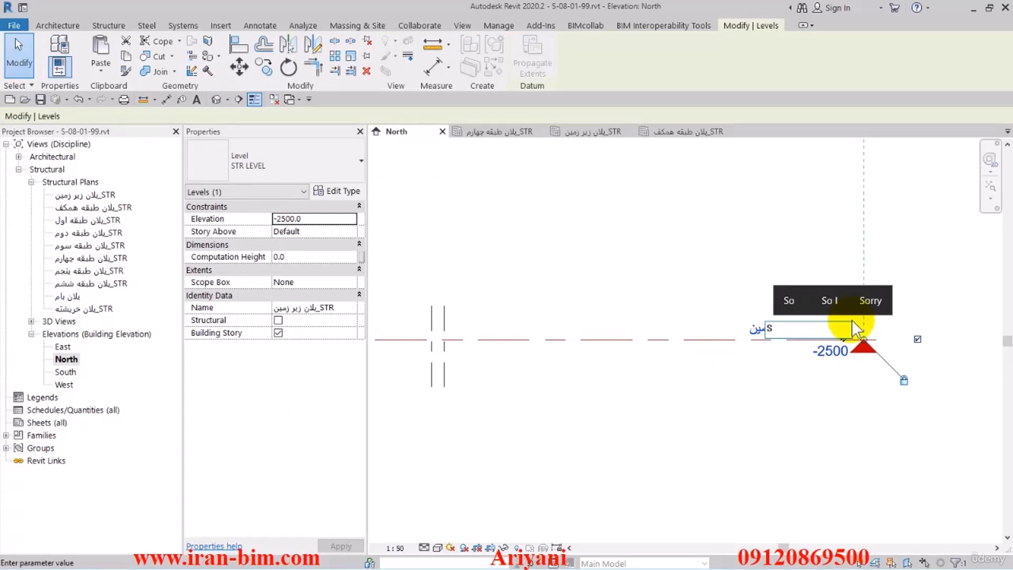
pyautogui.write('TR')
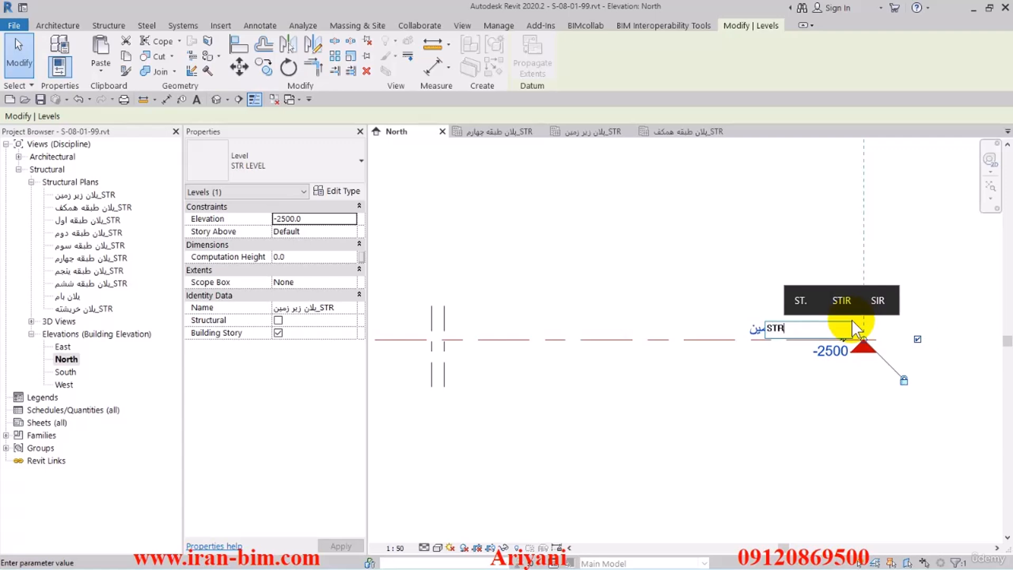
pyautogui.write('-')
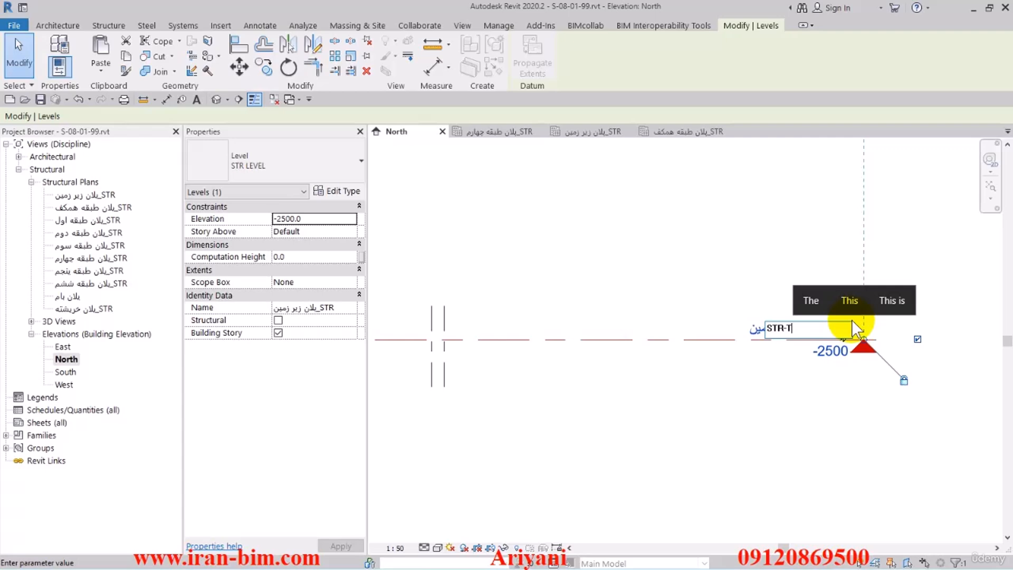
pyautogui.write('T.')
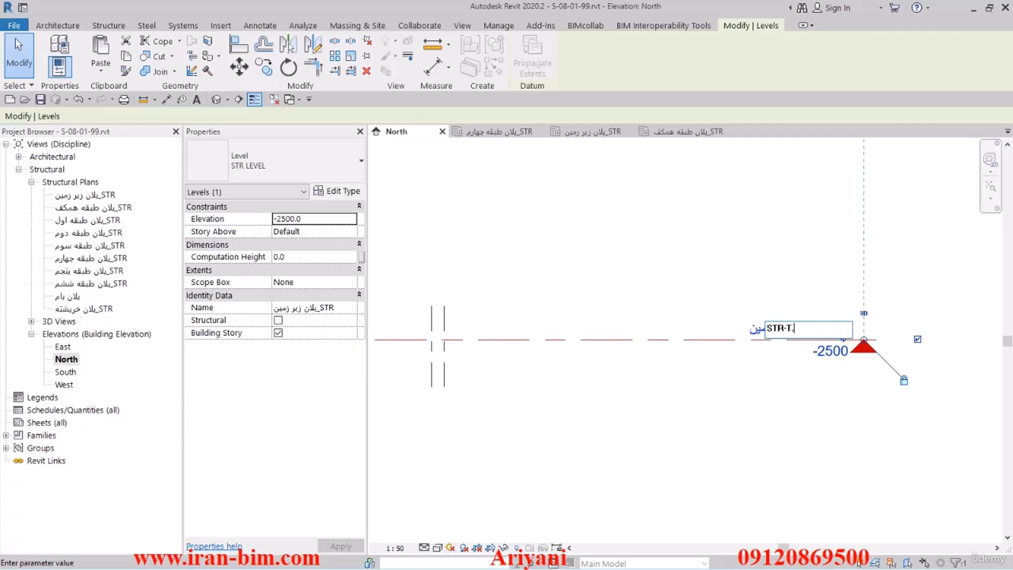
pyautogui.write('O.F')
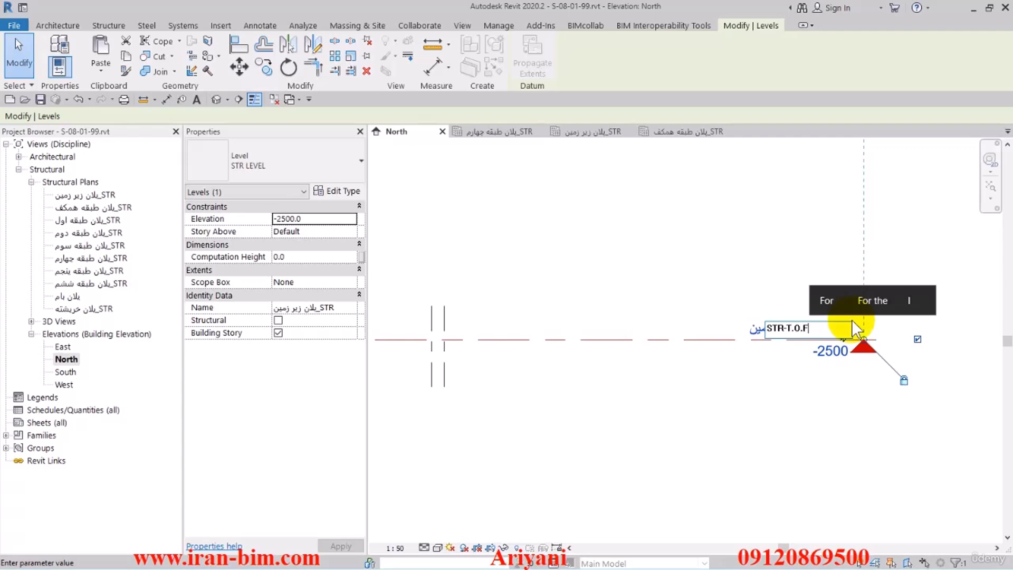
pyautogui.click(794, 282)
pyautogui.click(553, 292)
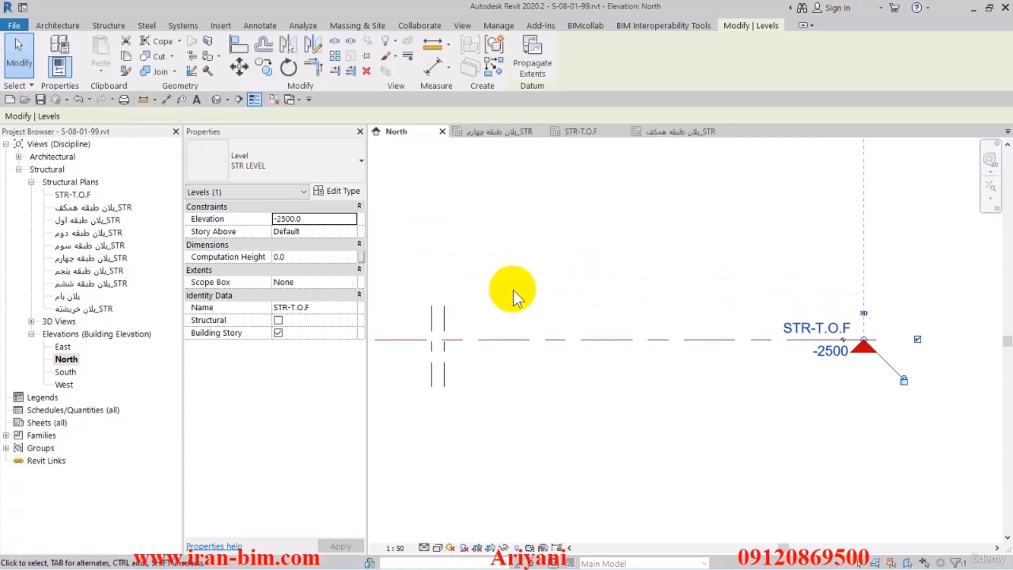
pyautogui.click(657, 403)
# Start the Level tool and limit the plan view types it creates to Structural Plan.
pyautogui.scroll(-2, 754, 375)
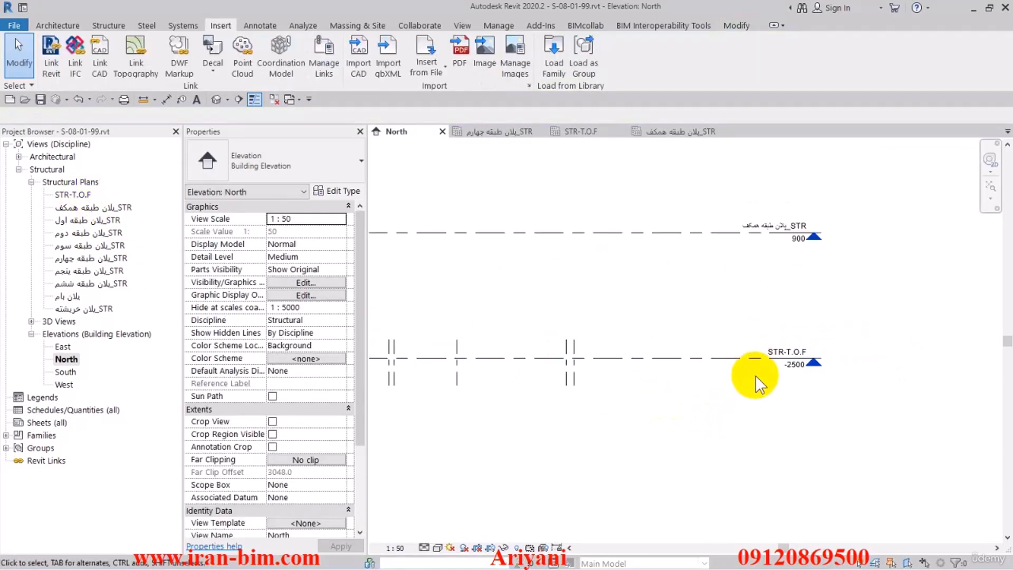
pyautogui.scroll(2, 767, 366)
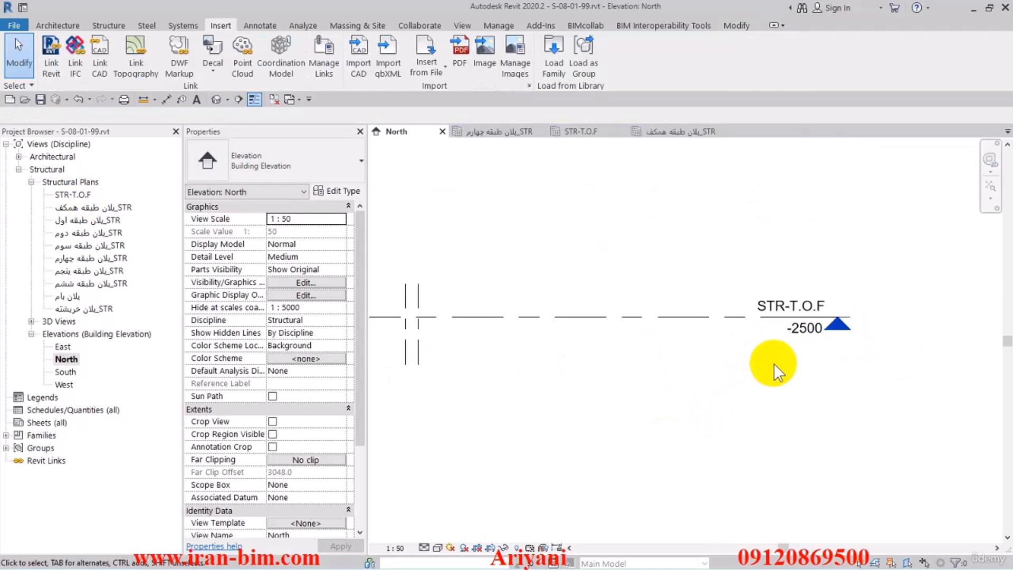
pyautogui.moveTo(746, 379)
pyautogui.mouseDown(button='middle')
pyautogui.moveTo(744, 440)
pyautogui.moveTo(746, 372)
pyautogui.moveTo(734, 373)
pyautogui.mouseUp(button='middle')
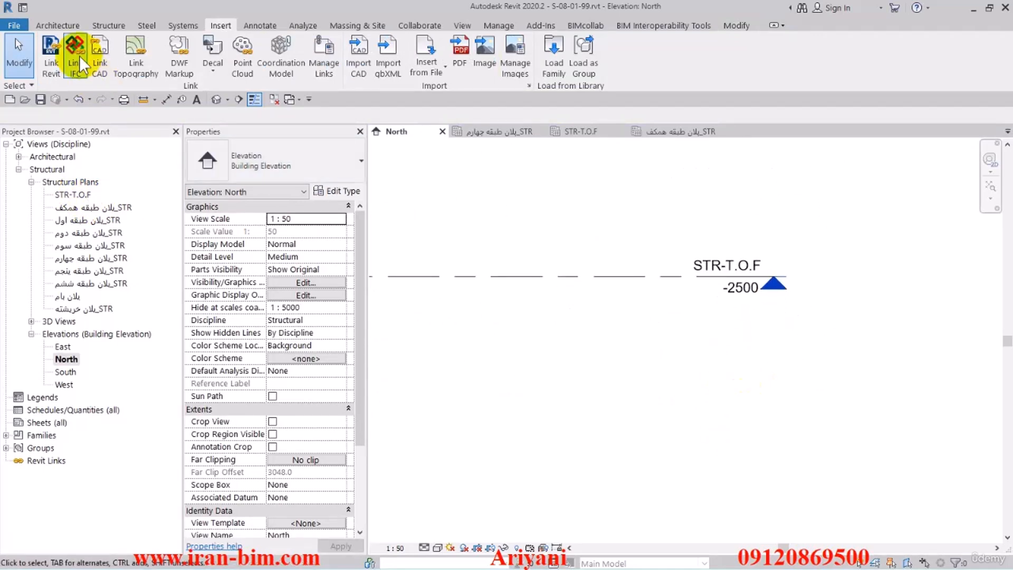
pyautogui.click(53, 25)
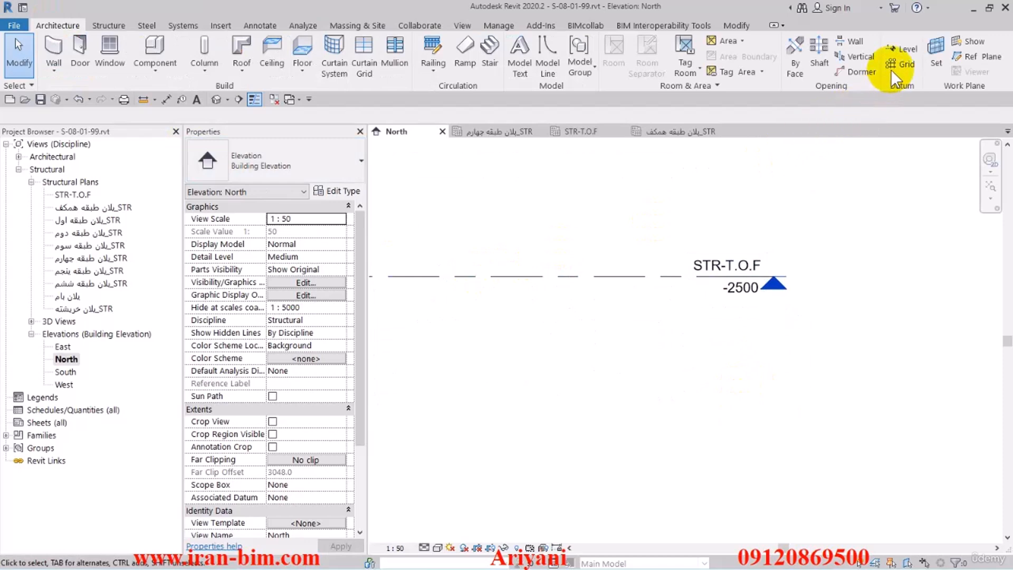
pyautogui.click(896, 51)
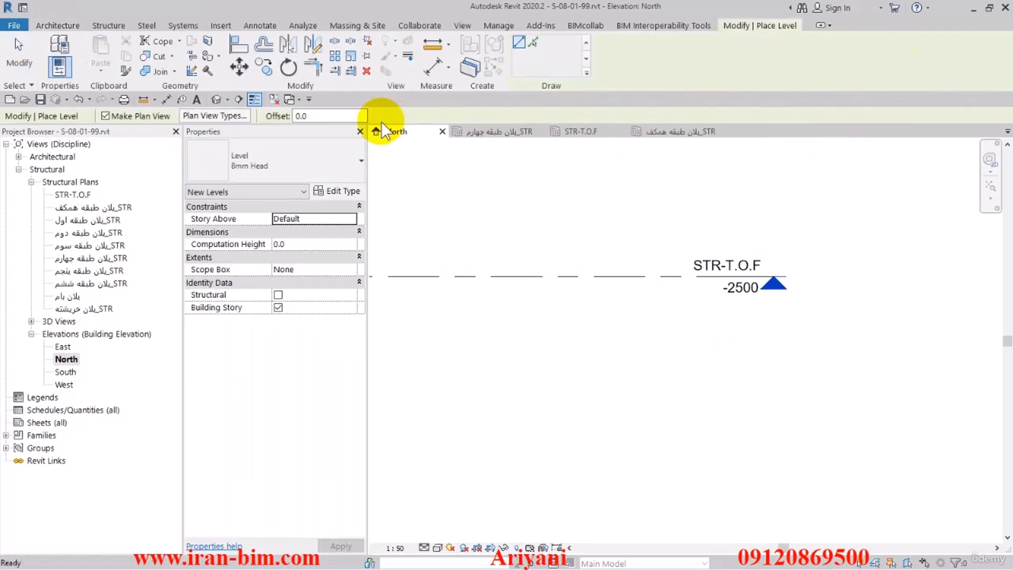
pyautogui.click(193, 117)
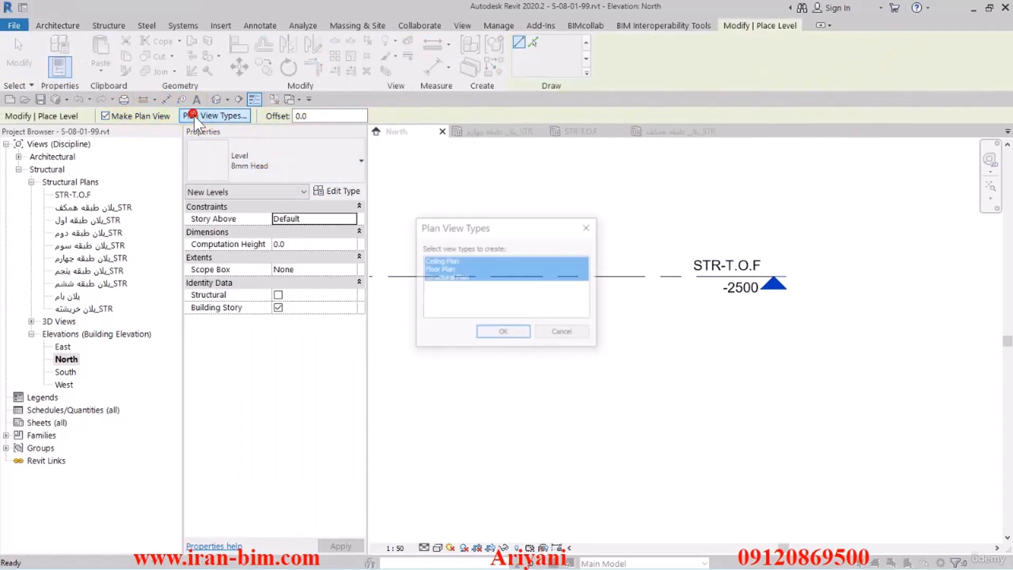
pyautogui.click(438, 276)
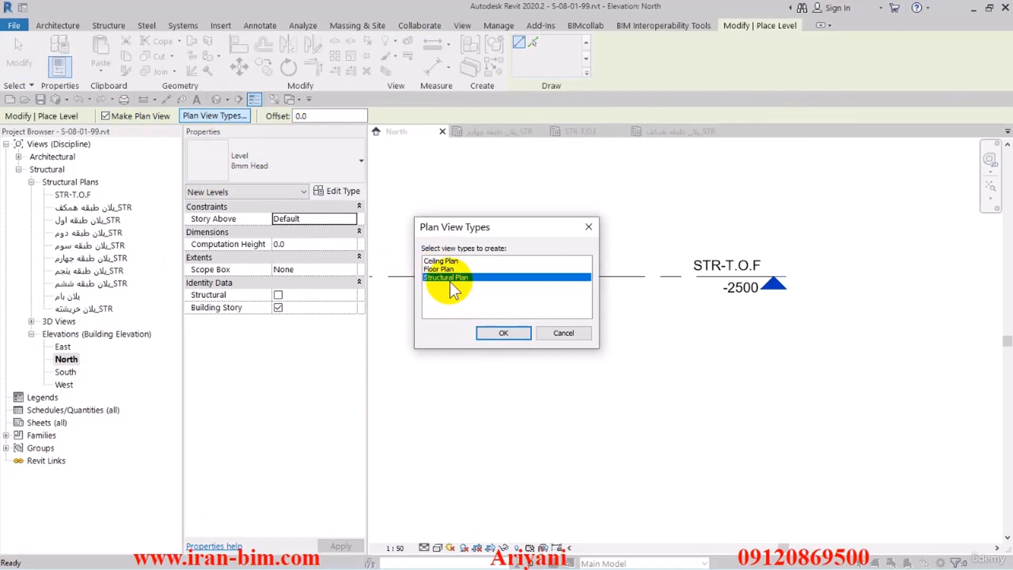
pyautogui.click(503, 332)
pyautogui.moveTo(520, 342); pyautogui.dragTo(561, 334, button='middle')
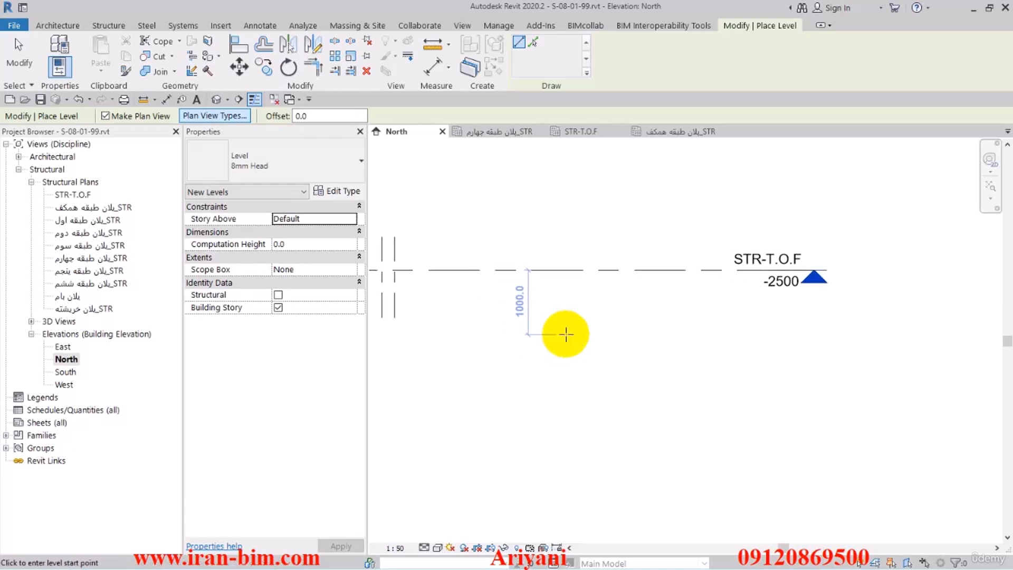
pyautogui.click(432, 317)
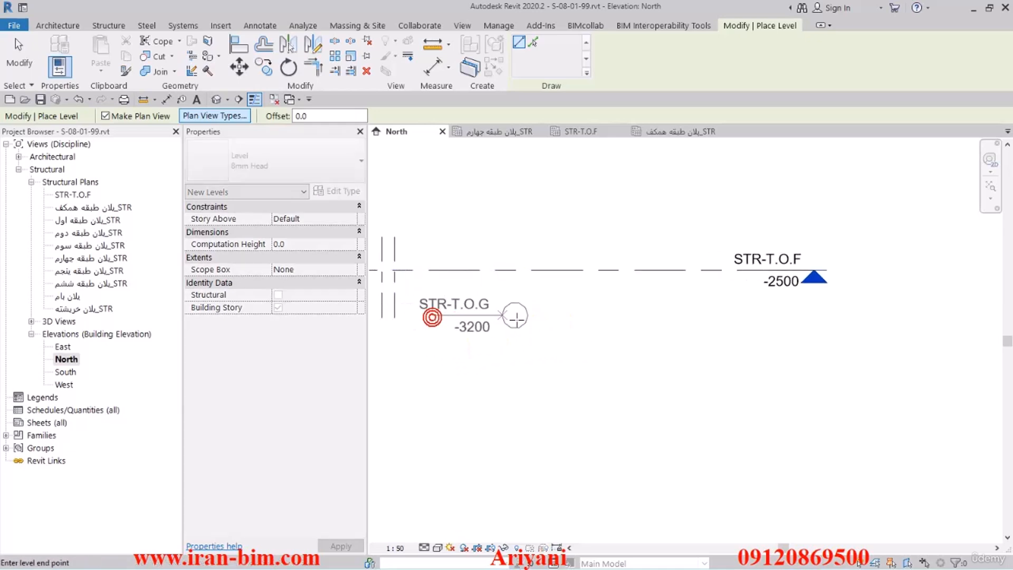
pyautogui.rightClick(636, 321)
pyautogui.click(644, 329)
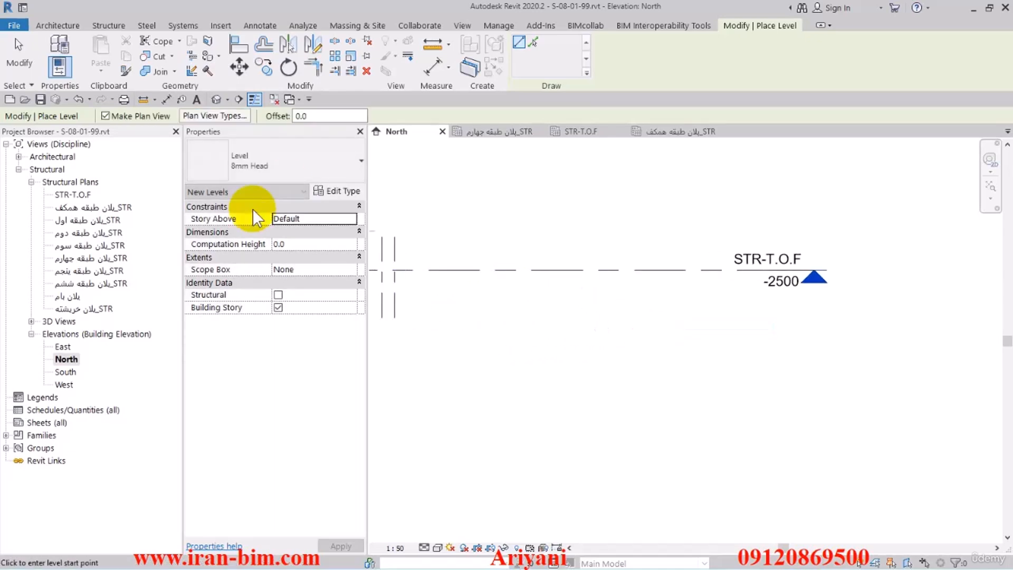
# Draw a new level of type STR LEVEL at elevation -3000, below STR-T.O.F and ending in line with its head.
pyautogui.click(246, 193)
pyautogui.click(248, 166)
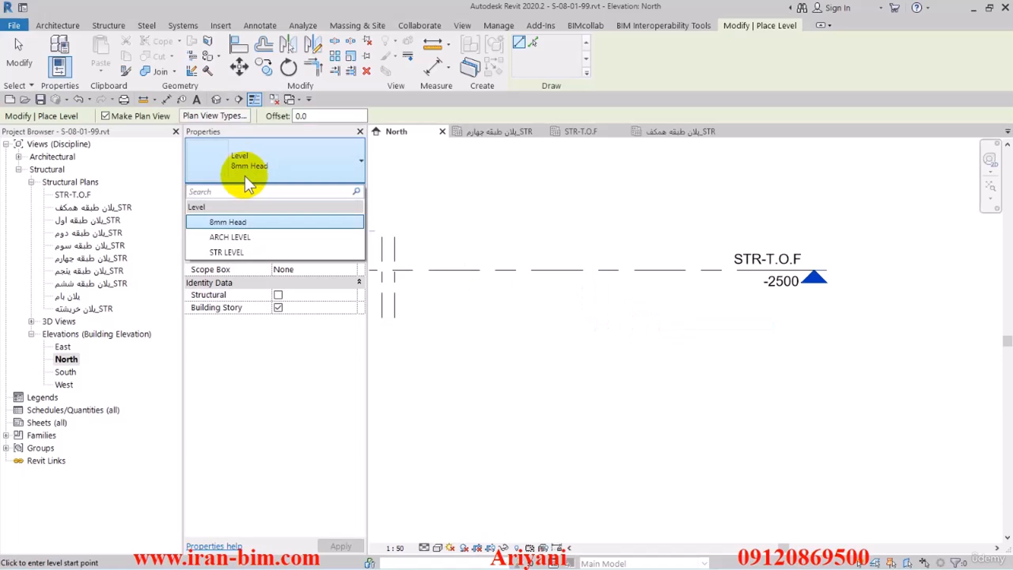
pyautogui.click(239, 252)
pyautogui.click(411, 314)
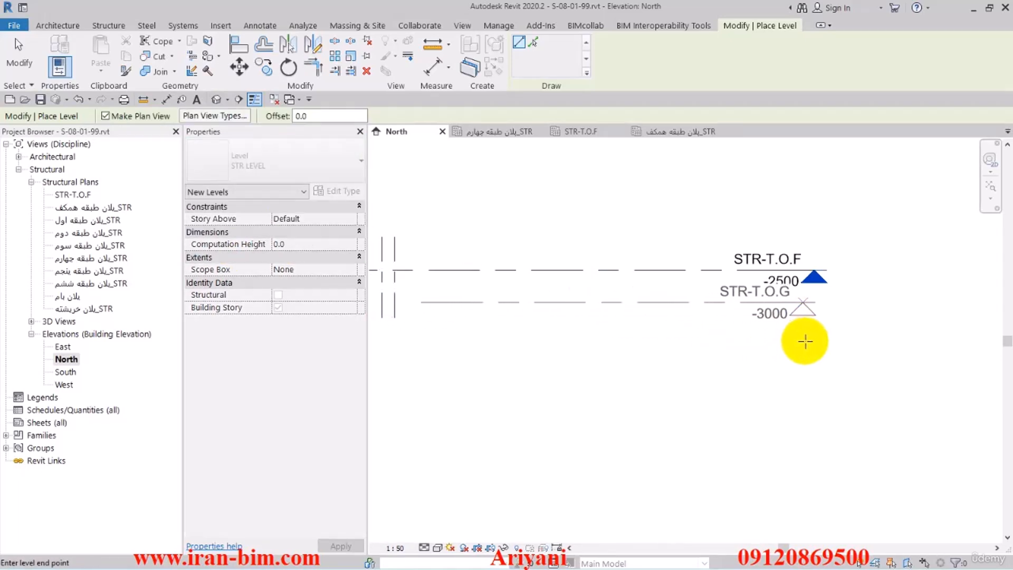
pyautogui.click(814, 346)
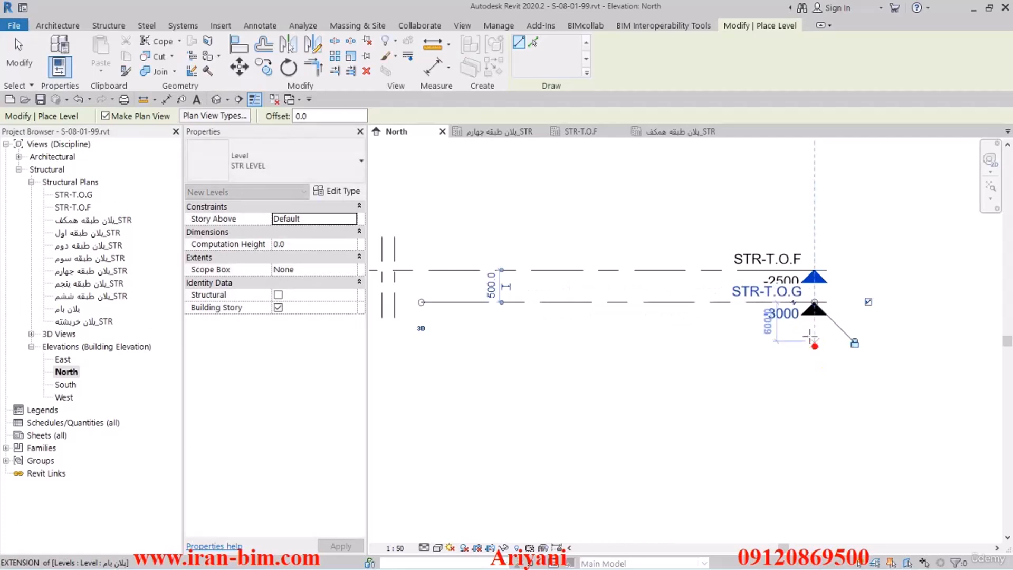
# Rename the new level at elevation -3000 to STR-T.O.M and rename its corresponding plan view to match.
pyautogui.scroll(2, 791, 294)
pyautogui.doubleClick(792, 291)
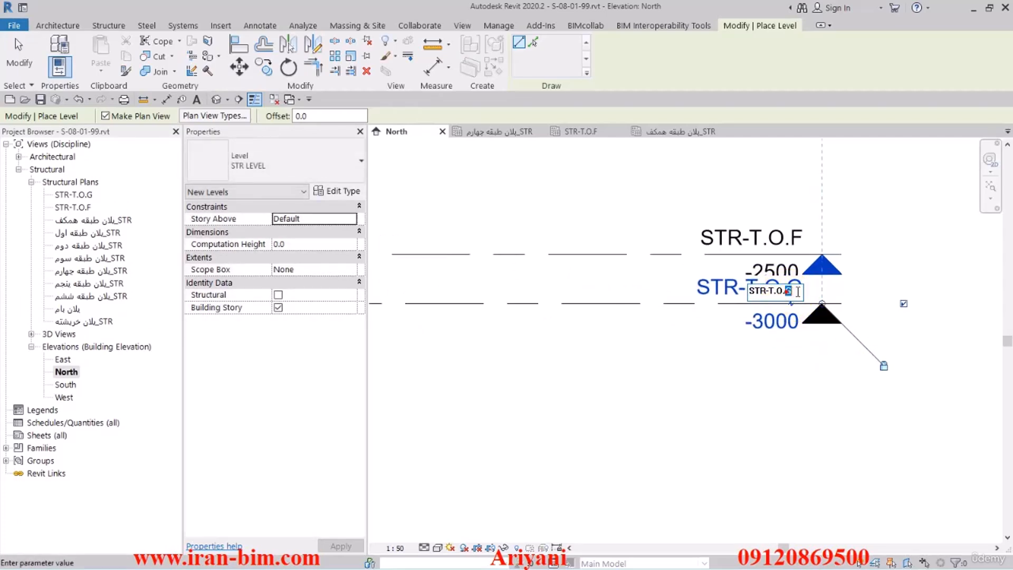
pyautogui.write('M')
pyautogui.click(721, 390)
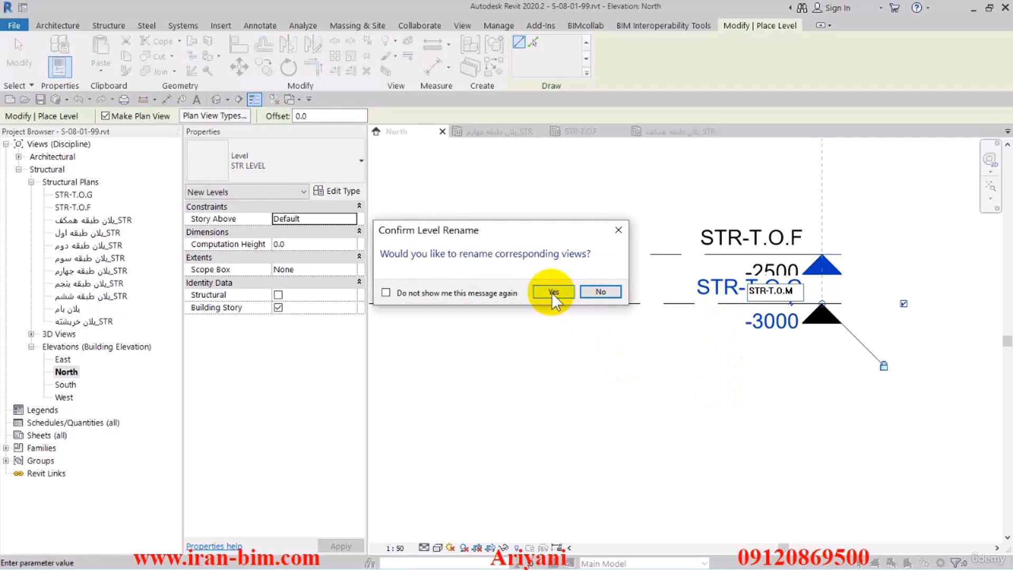
pyautogui.click(551, 292)
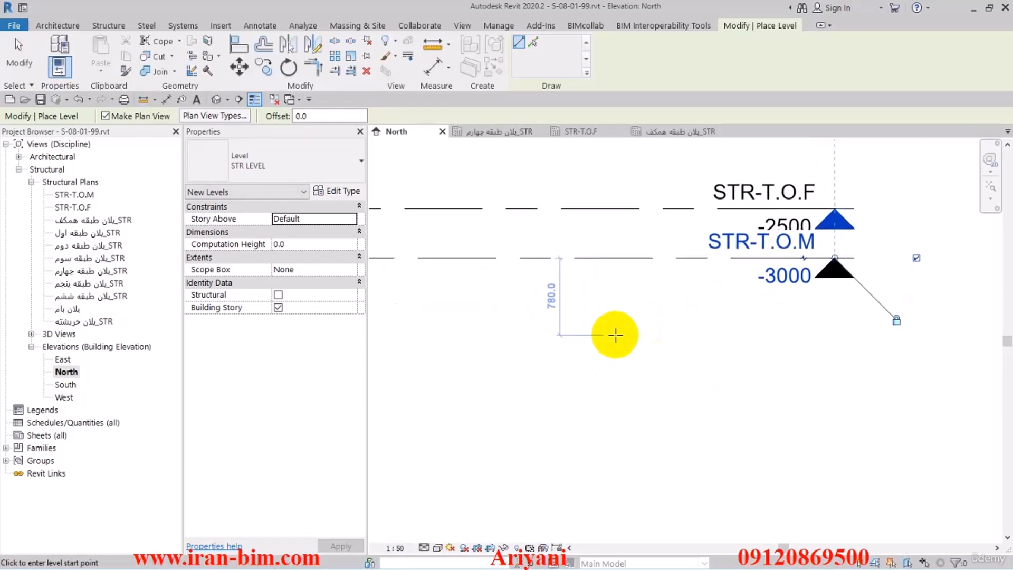
# Draw a level at about -3660, below STR-T.O.M, and name it and its plan view STR-T.O.M2.
pyautogui.moveTo(643, 369); pyautogui.dragTo(649, 360, button='middle')
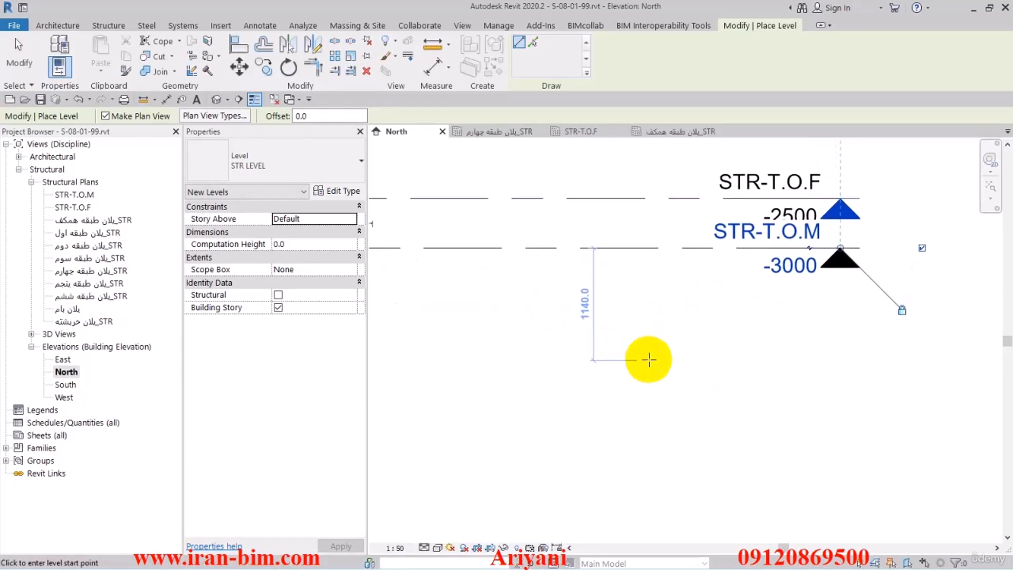
pyautogui.click(463, 313)
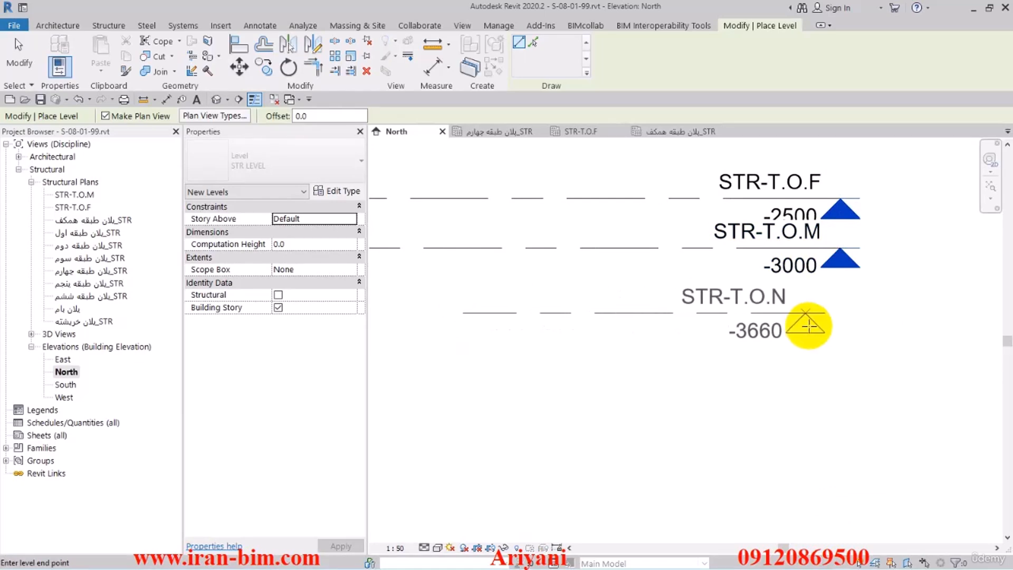
pyautogui.click(808, 325)
pyautogui.click(793, 300)
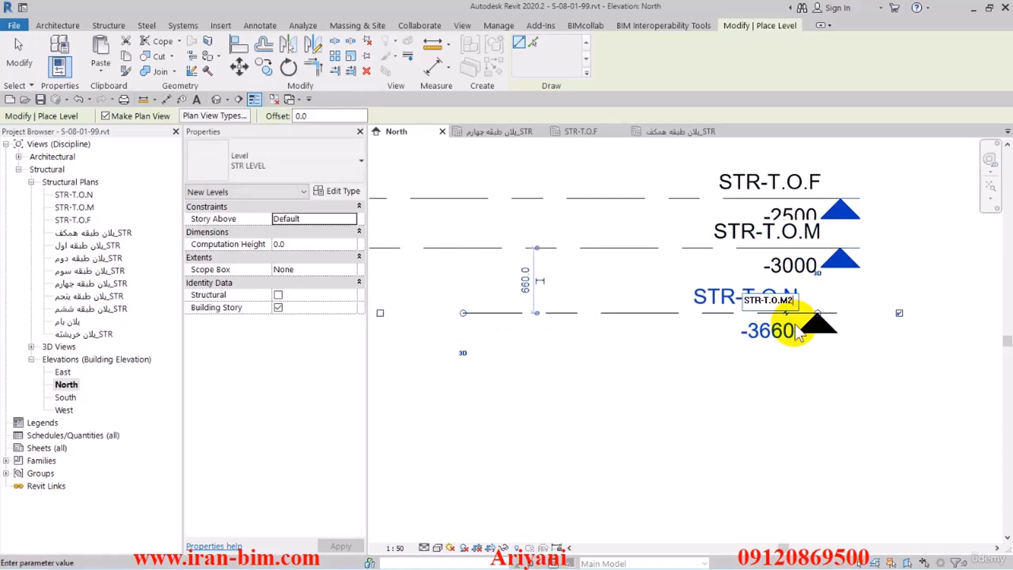
pyautogui.press('Return')
pyautogui.click(560, 291)
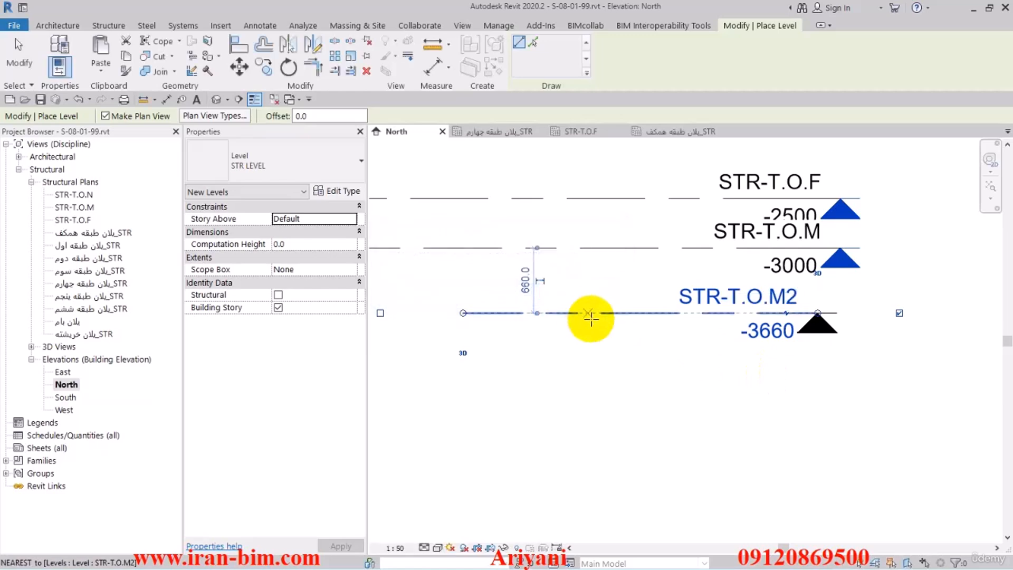
# Draw a level at about -4420, below STR-T.O.M2, and name it and its plan view STR-T.O.ELEVAT.
pyautogui.click(575, 388)
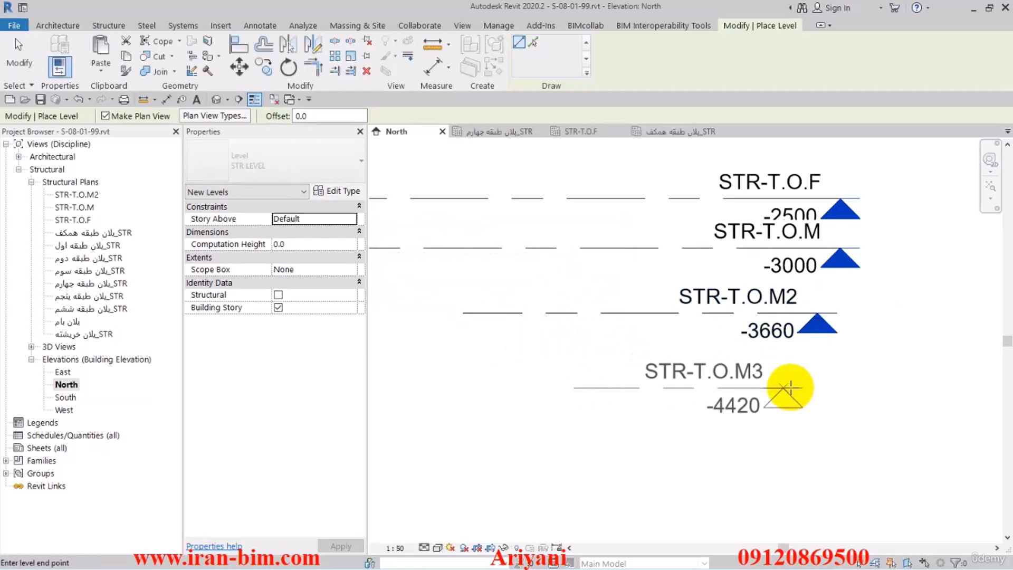
pyautogui.click(817, 388)
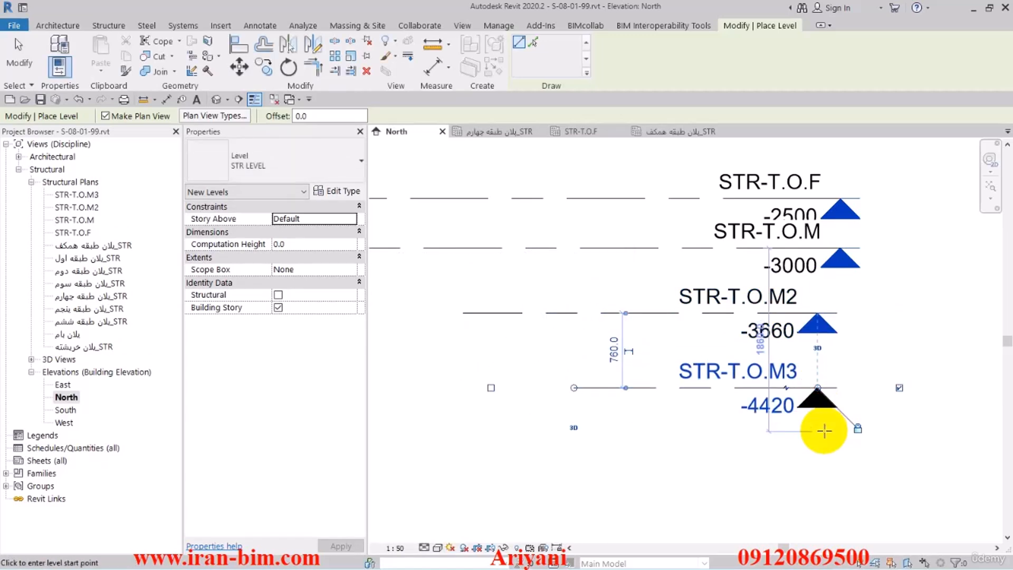
pyautogui.click(746, 372)
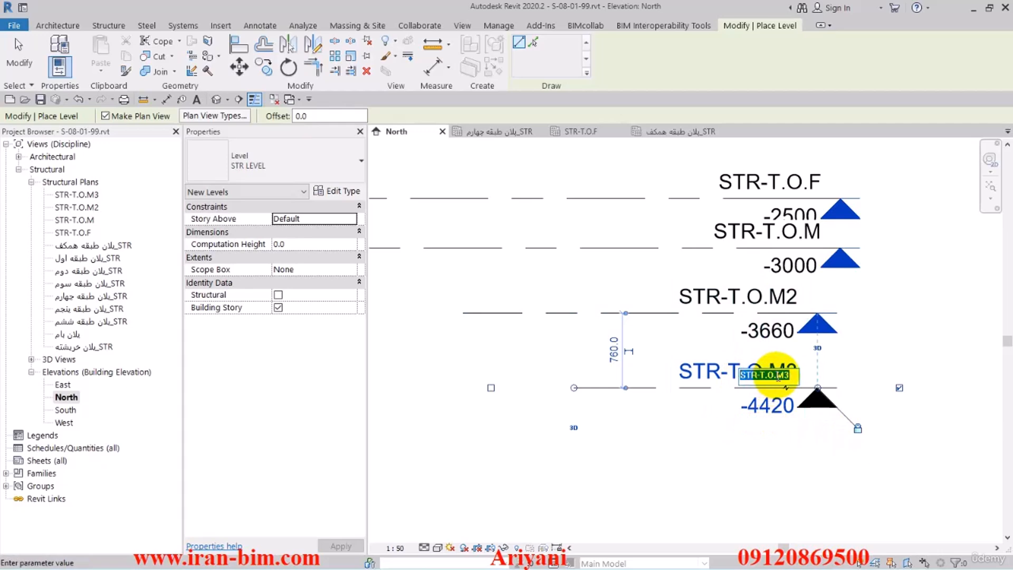
pyautogui.moveTo(777, 375); pyautogui.dragTo(785, 376)
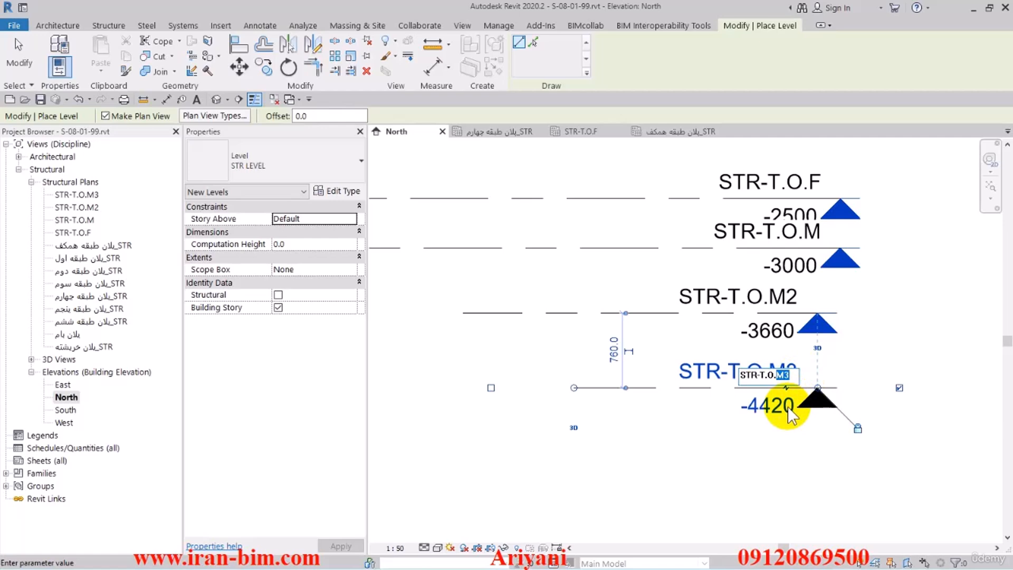
pyautogui.write('ELEVAT')
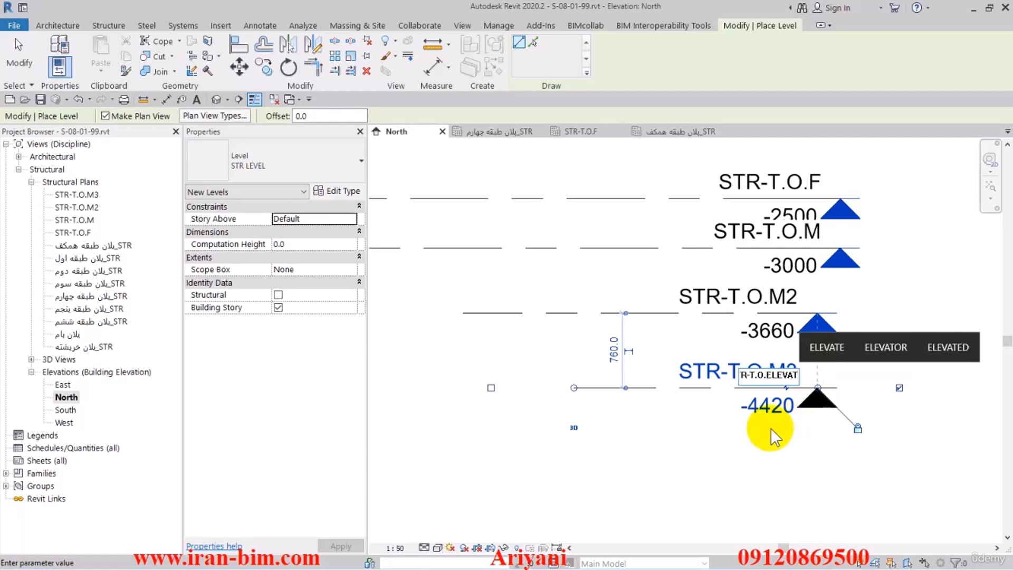
pyautogui.press('Return')
pyautogui.click(554, 292)
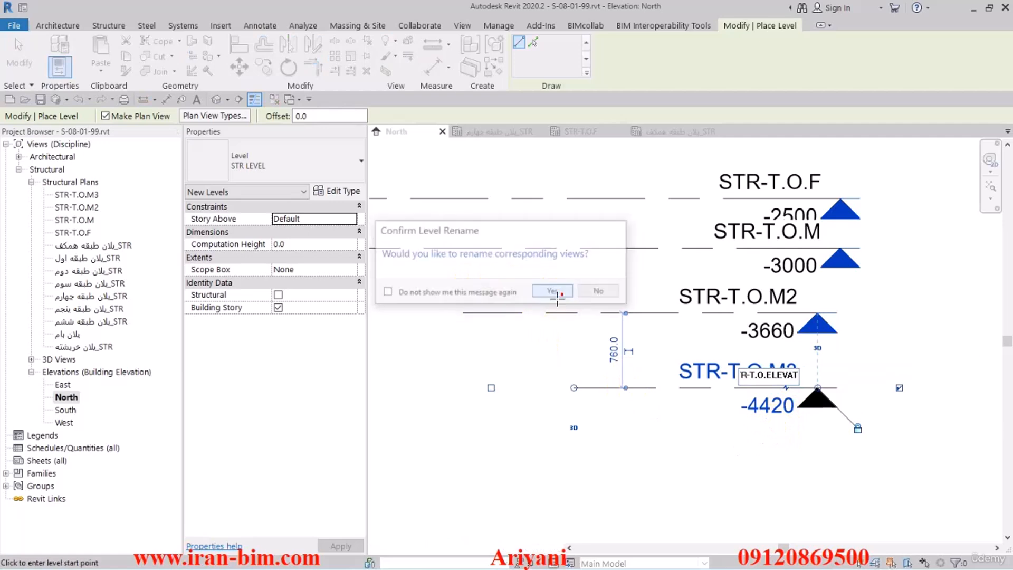
pyautogui.click(22, 53)
# Set the elevation of level STR-T.O.M to -3400.
pyautogui.scroll(-2, 655, 343)
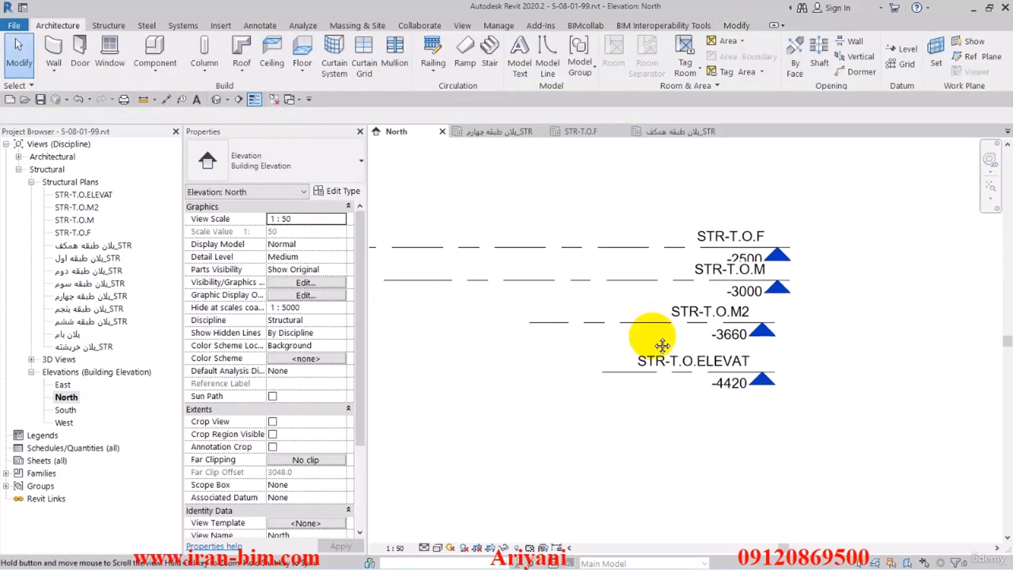
pyautogui.scroll(2, 683, 311)
pyautogui.click(395, 548)
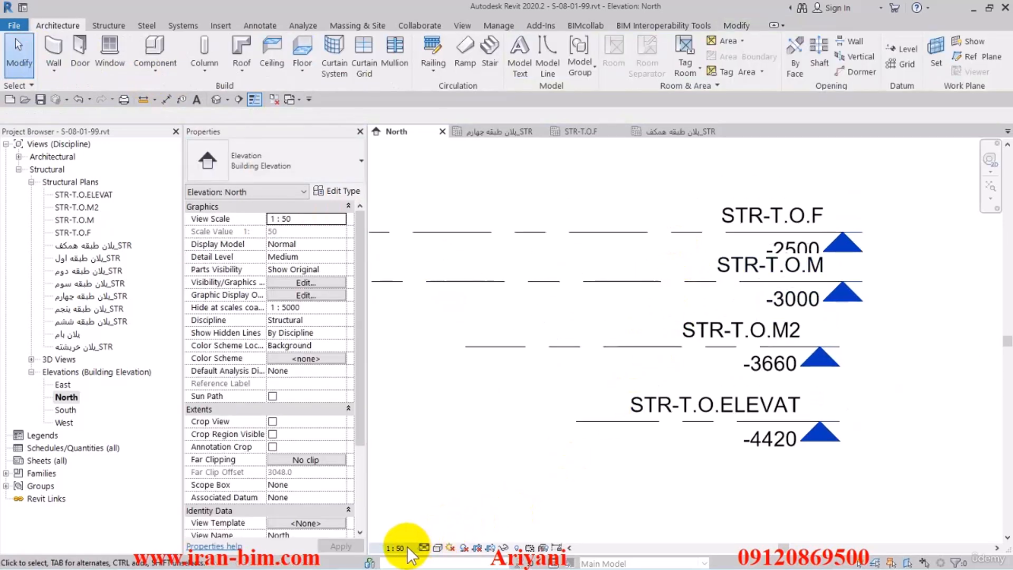
pyautogui.press('Escape')
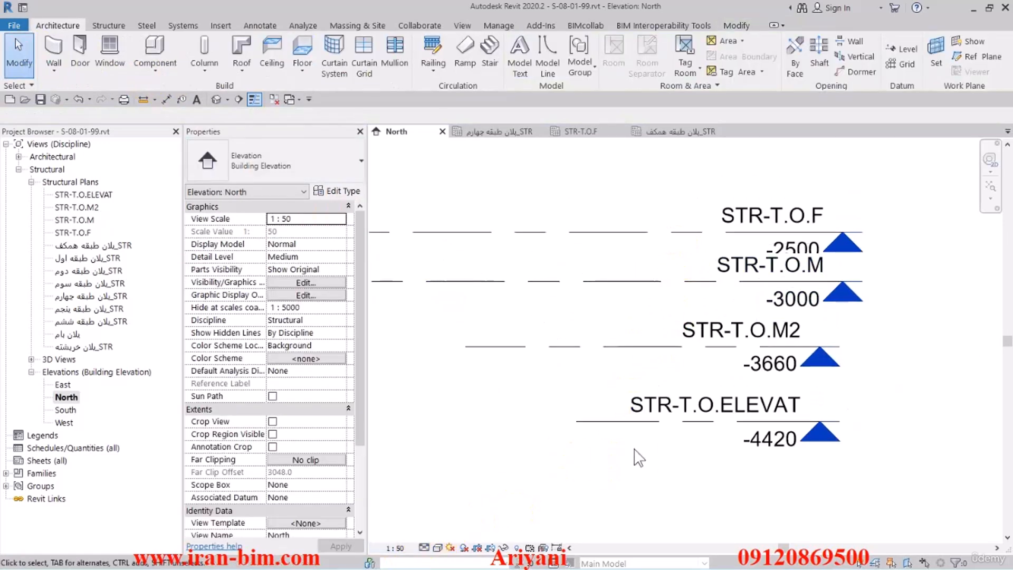
pyautogui.click(675, 278)
pyautogui.click(781, 297)
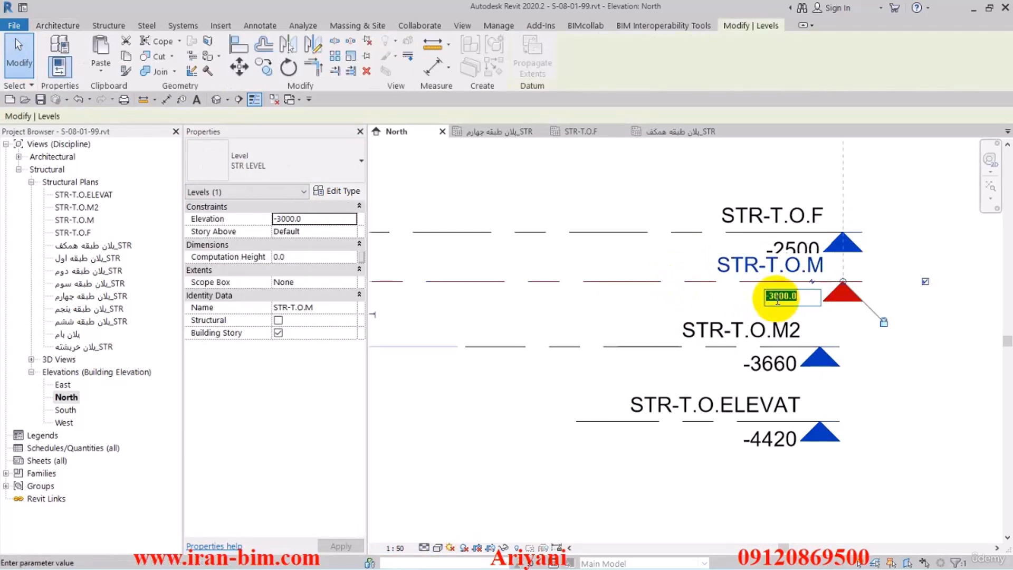
pyautogui.write('-')
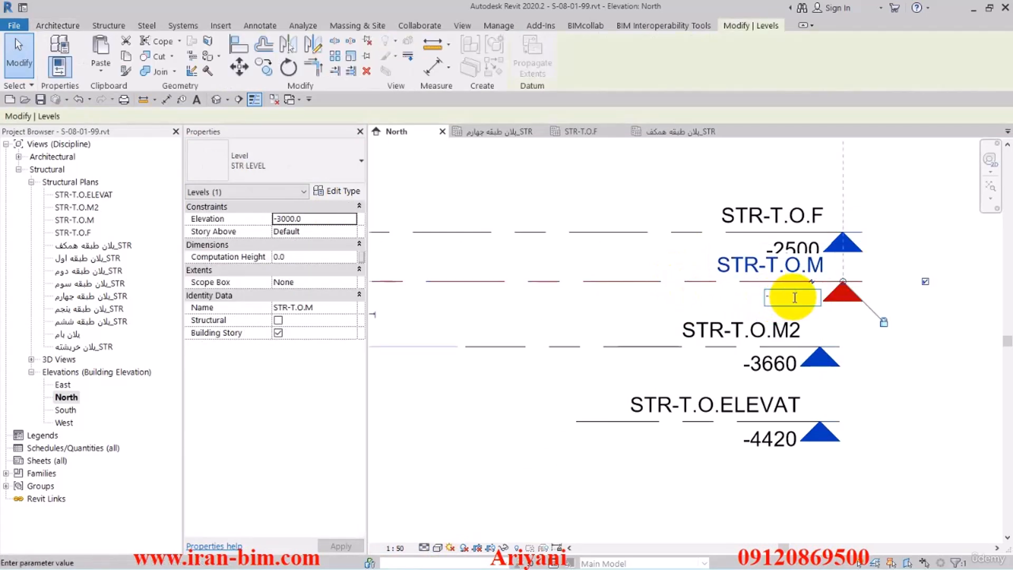
pyautogui.write('3400')
pyautogui.press('Return')
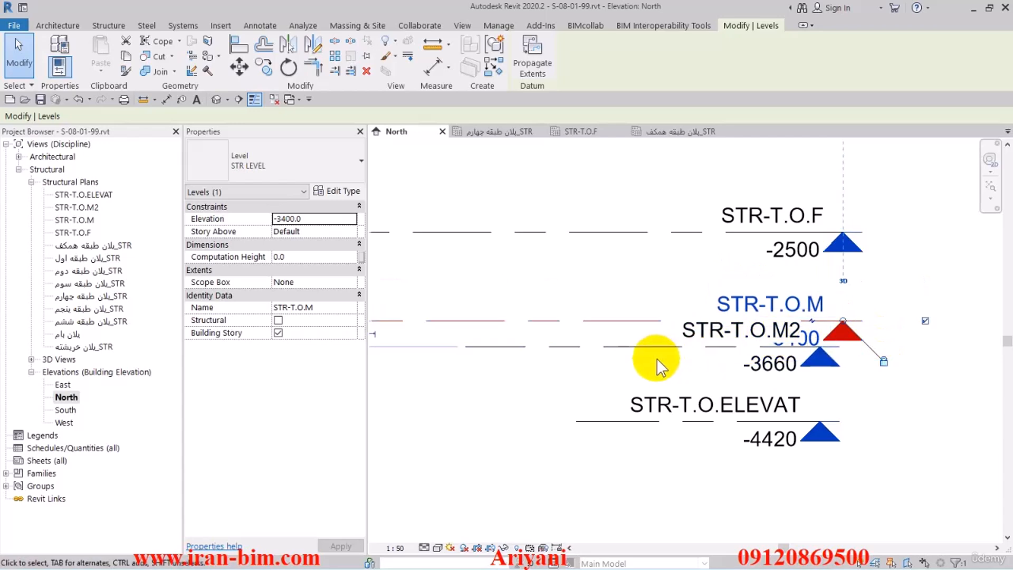
# Set the elevation of level STR-T.O.ELEVAT to -4400.
pyautogui.click(593, 425)
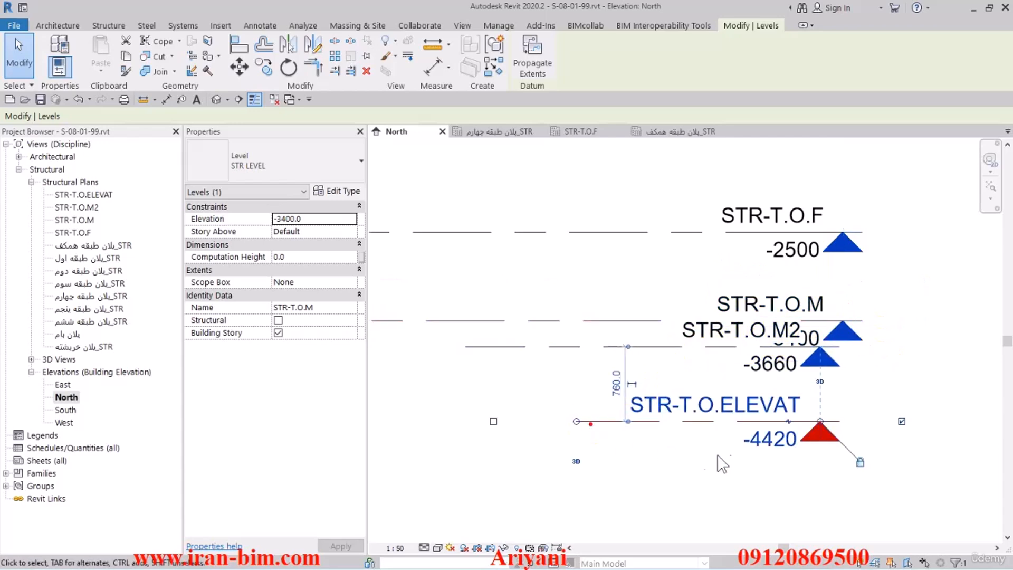
pyautogui.click(748, 443)
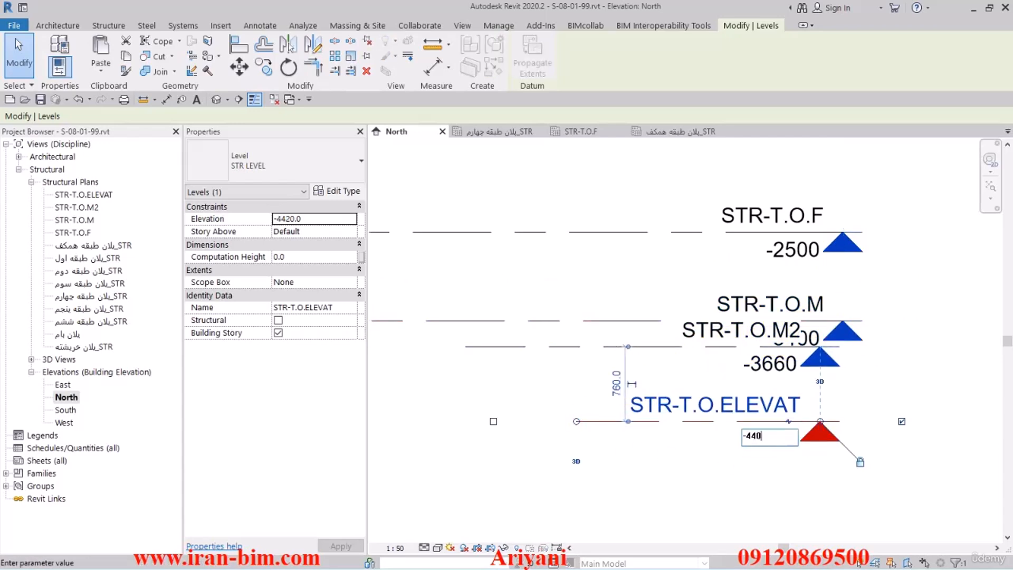
pyautogui.write('-4400')
pyautogui.press('Return')
# Set the elevation of level STR-T.O.M2 to -4000.
pyautogui.click(760, 367)
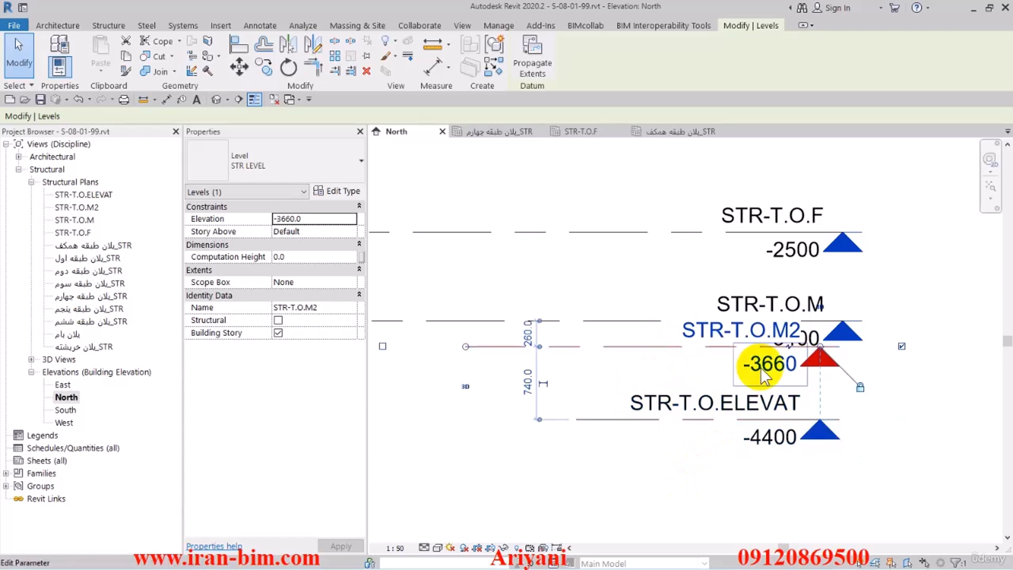
pyautogui.click(760, 367)
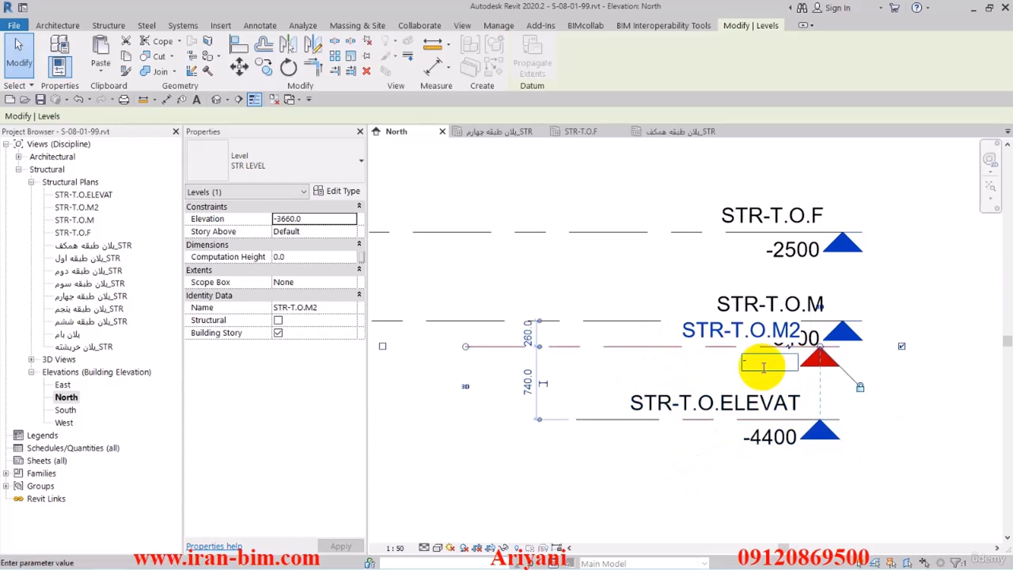
pyautogui.write('-4000')
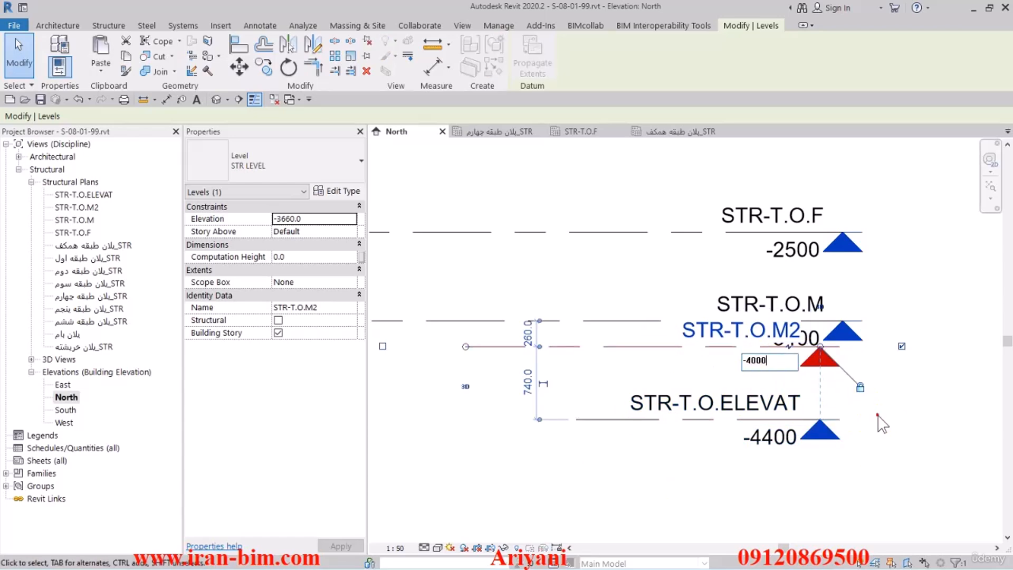
pyautogui.press('Return')
pyautogui.click(924, 388)
# Select all levels in the North elevation and maximize their 3D extents.
pyautogui.scroll(-5, 894, 372)
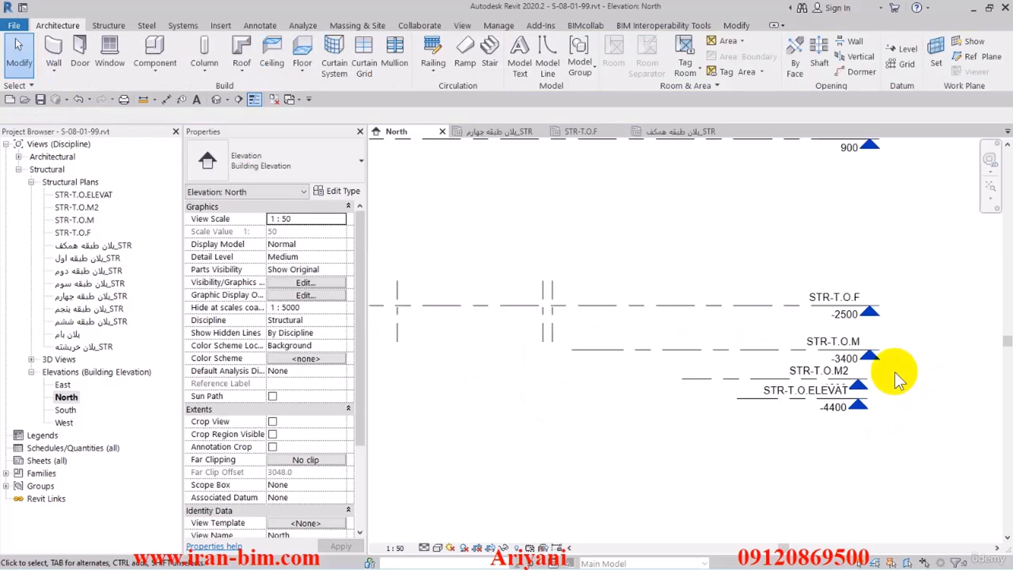
pyautogui.scroll(-1, 895, 407)
pyautogui.moveTo(895, 406); pyautogui.dragTo(773, 425, button='middle')
pyautogui.scroll(-1, 773, 425)
pyautogui.moveTo(796, 484); pyautogui.dragTo(745, 188)
pyautogui.rightClick(728, 241)
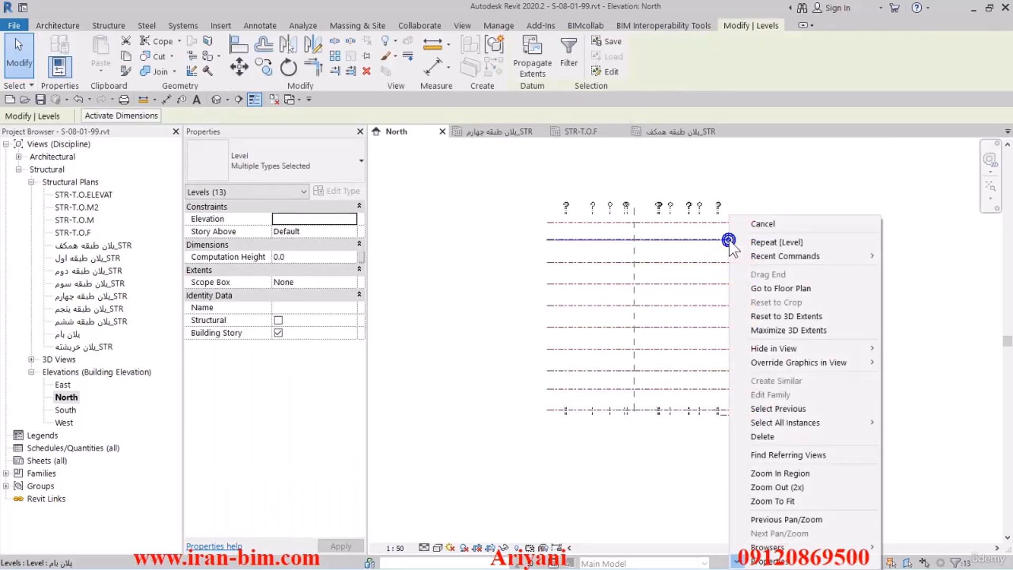
pyautogui.click(774, 330)
pyautogui.click(821, 350)
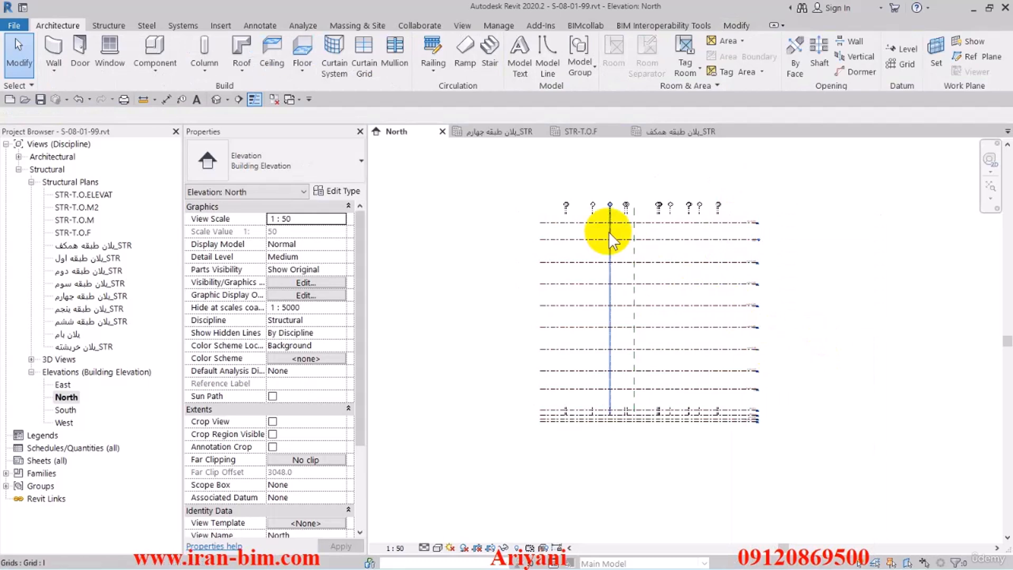
# Select all grids in the entire project and maximize their 3D extents so they reach the new lowest levels.
pyautogui.moveTo(521, 202); pyautogui.dragTo(521, 205)
pyautogui.rightClick(561, 208)
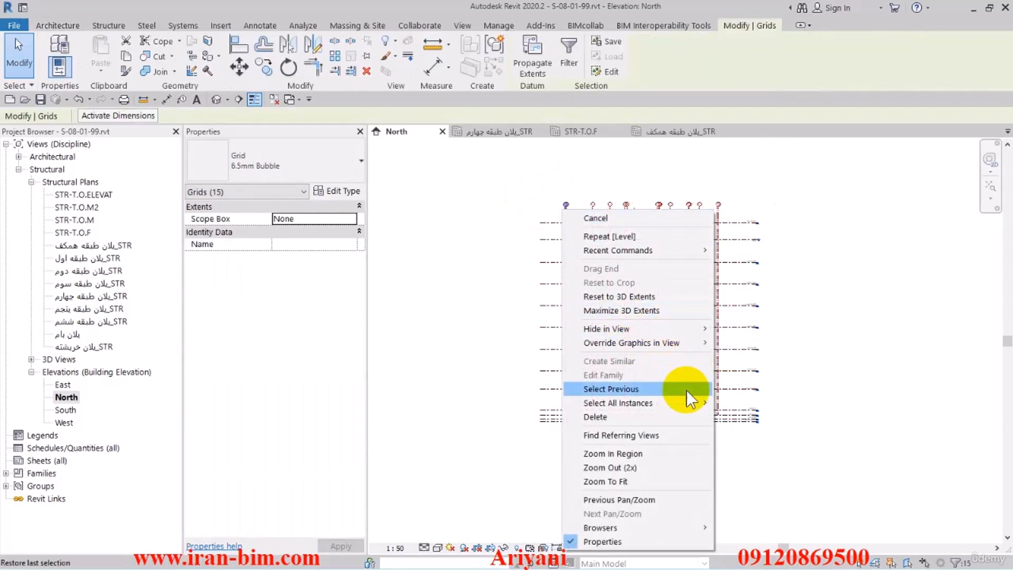
pyautogui.moveTo(685, 404)
pyautogui.click(739, 420)
pyautogui.rightClick(594, 212)
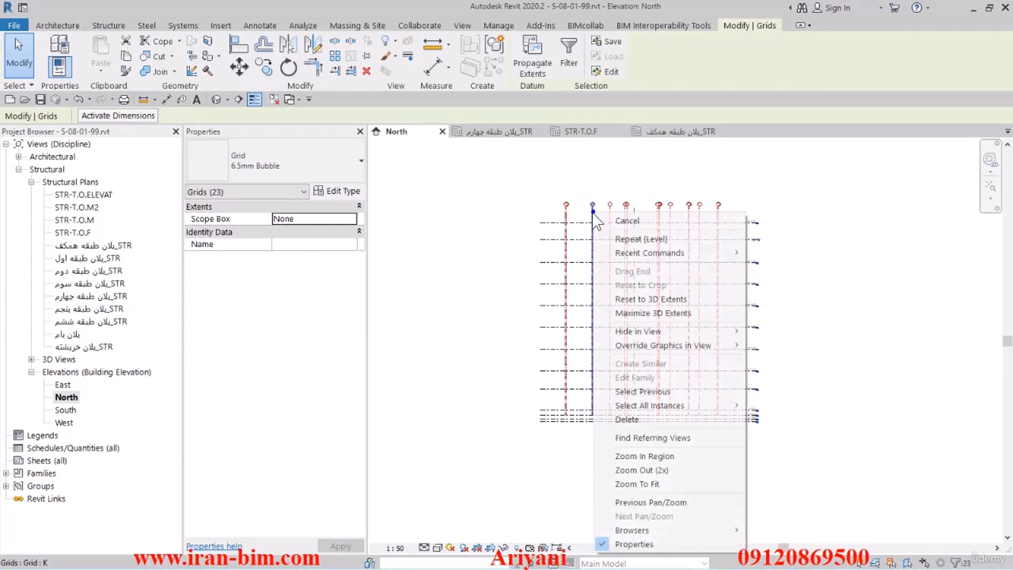
pyautogui.click(652, 312)
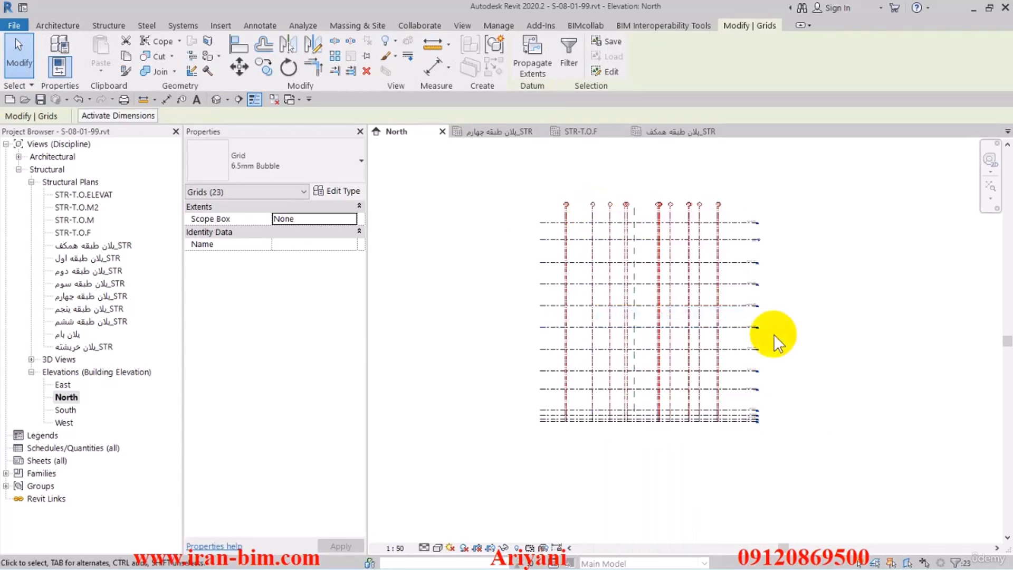
# Inspect where grid B and its neighbouring grids end below the lowest foundation levels in the North elevation.
pyautogui.click(697, 421)
pyautogui.scroll(5, 697, 422)
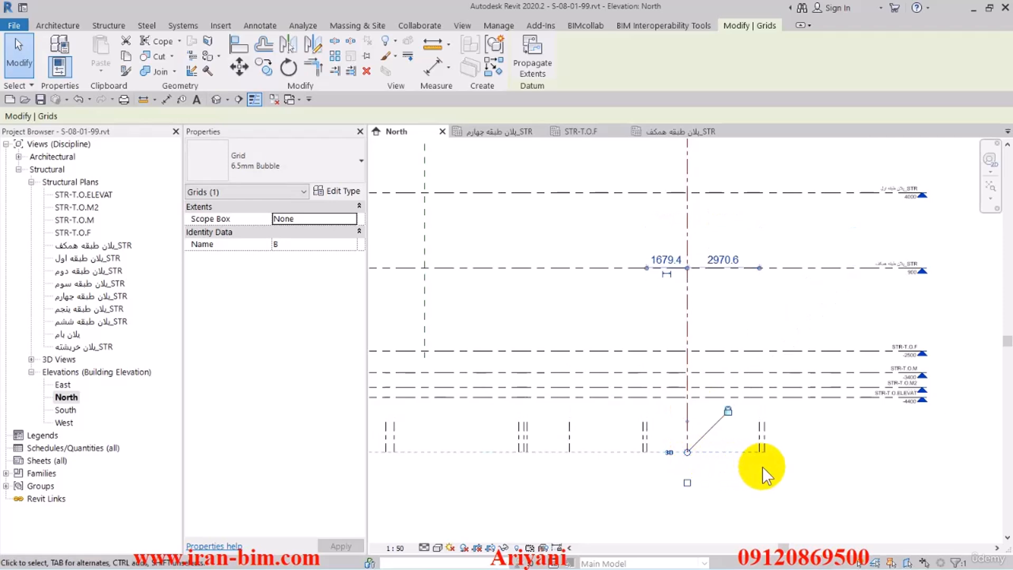
pyautogui.click(796, 468)
pyautogui.scroll(-4, 765, 413)
pyautogui.scroll(2, 667, 356)
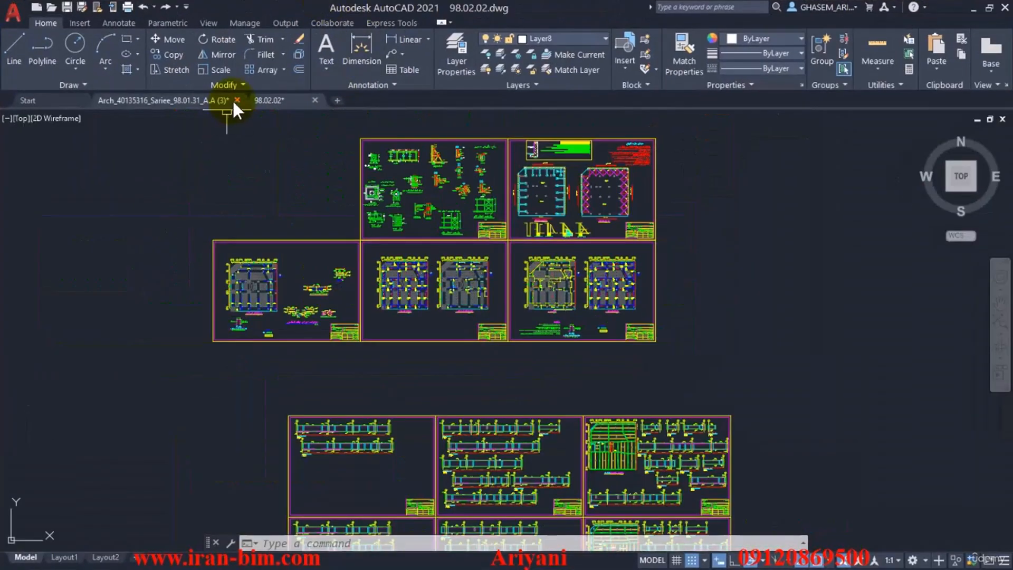
# Switch to AutoCAD, close the architectural drawing, and examine the hatched zones of the top additional reinforcement plan in 98.02.02.dwg.
pyautogui.click(493, 319)
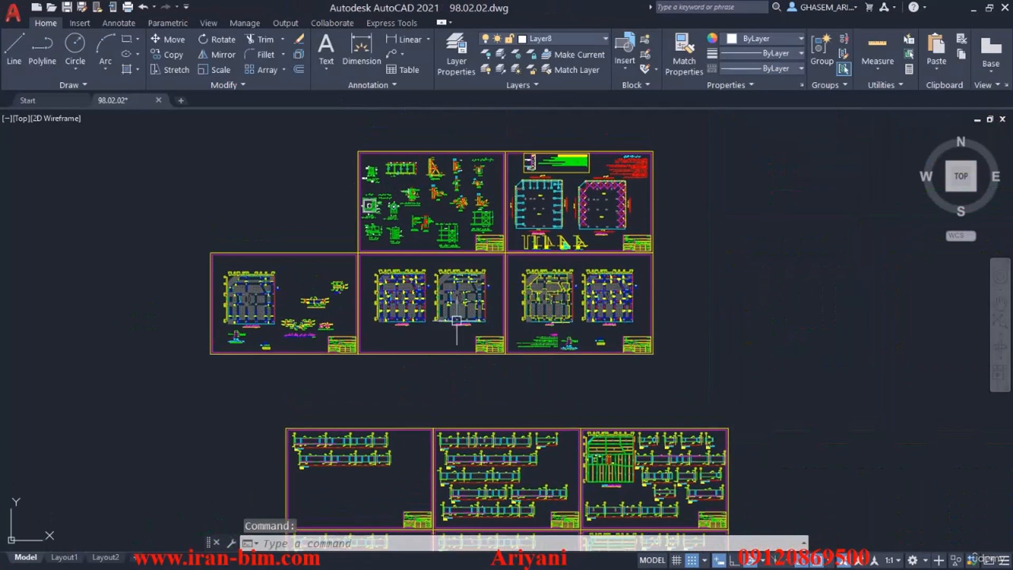
pyautogui.scroll(10, 248, 298)
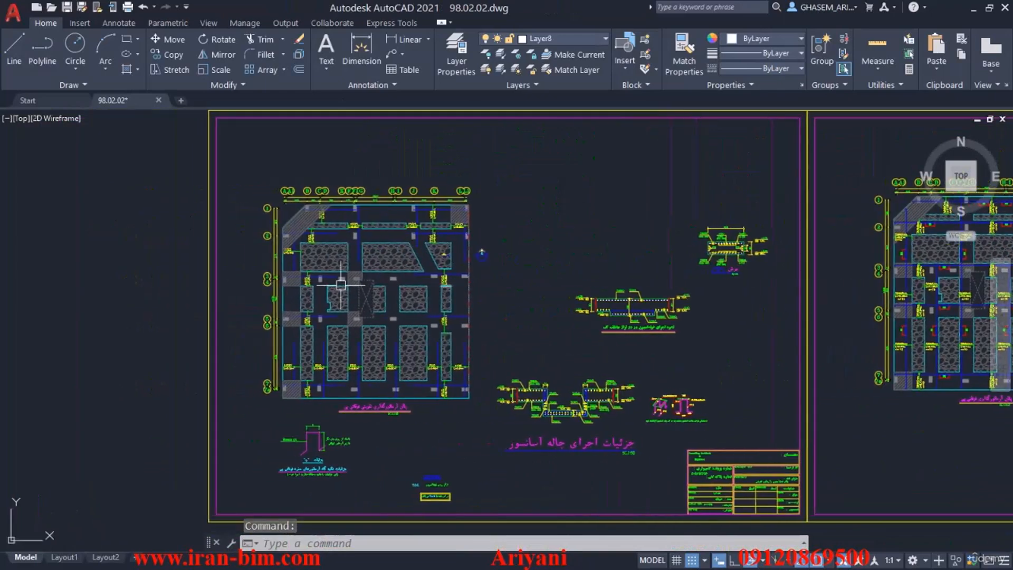
pyautogui.scroll(-2, 203, 299)
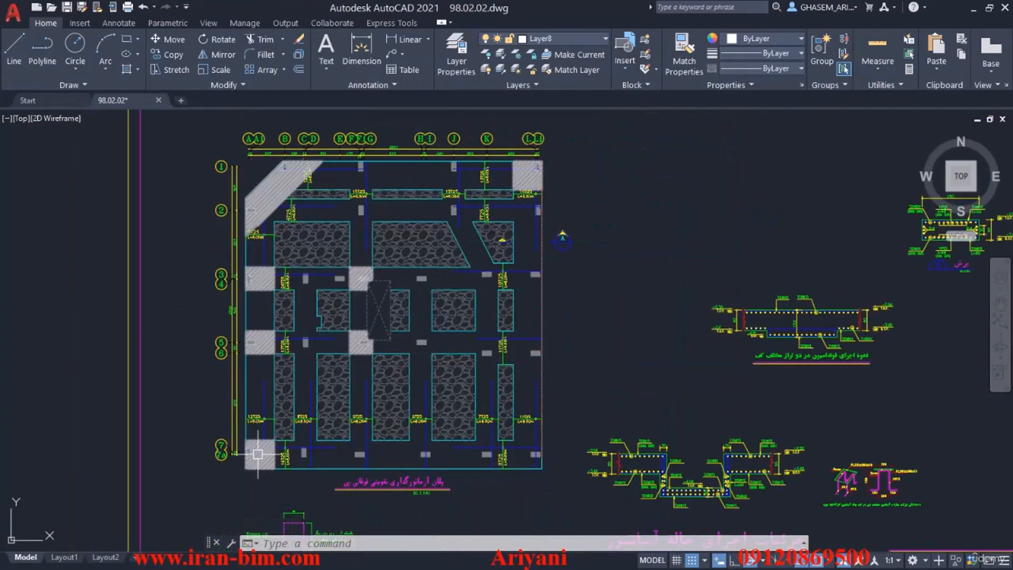
pyautogui.scroll(4, 248, 362)
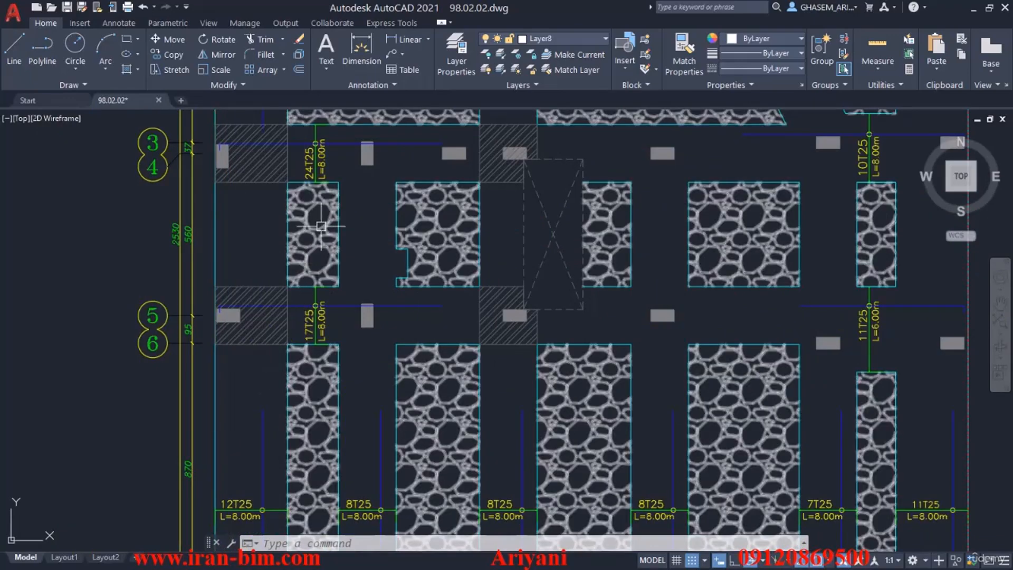
pyautogui.scroll(2, 301, 235)
pyautogui.scroll(-2, 305, 268)
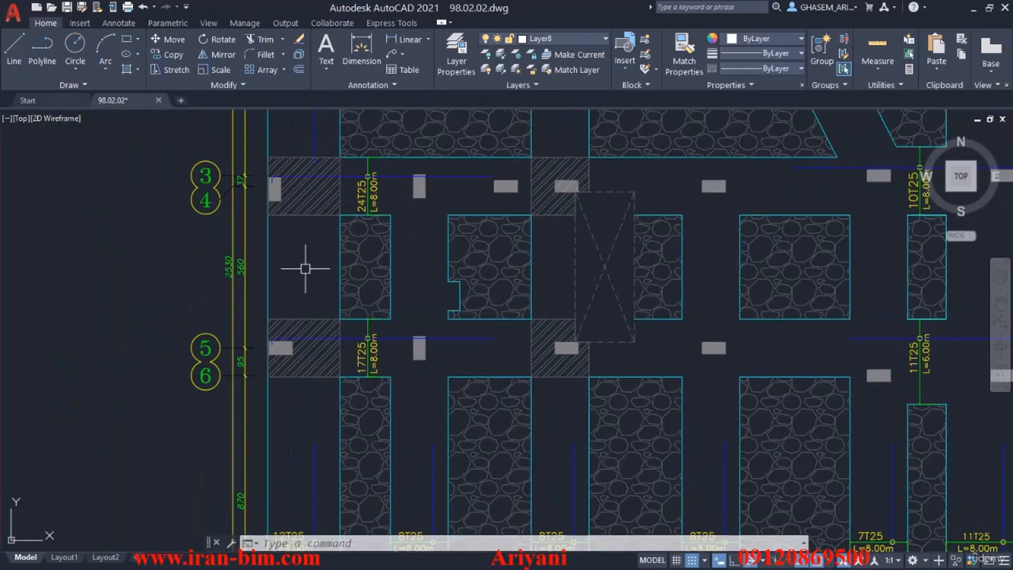
pyautogui.scroll(-2, 302, 244)
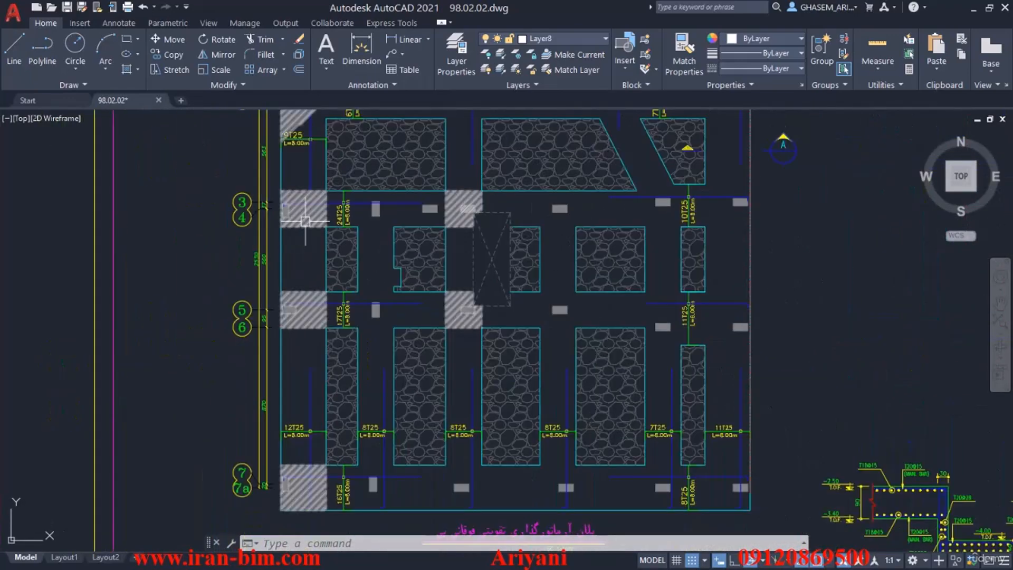
pyautogui.scroll(-4, 301, 215)
# Examine the two-level foundation and elevator pit sections, then compare the hatched zones on the adjacent reinforcement plan.
pyautogui.scroll(2, 520, 326)
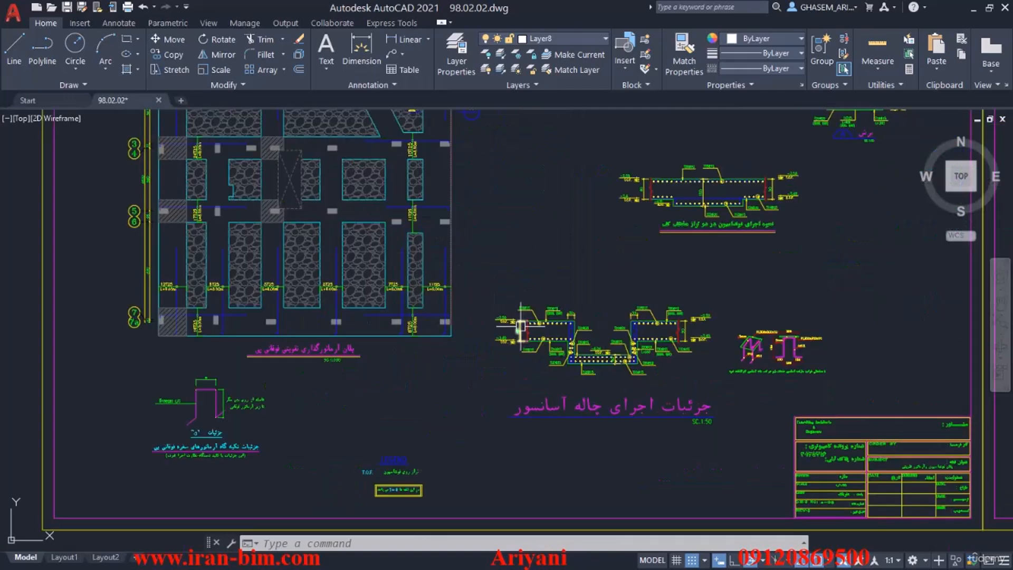
pyautogui.scroll(2, 754, 263)
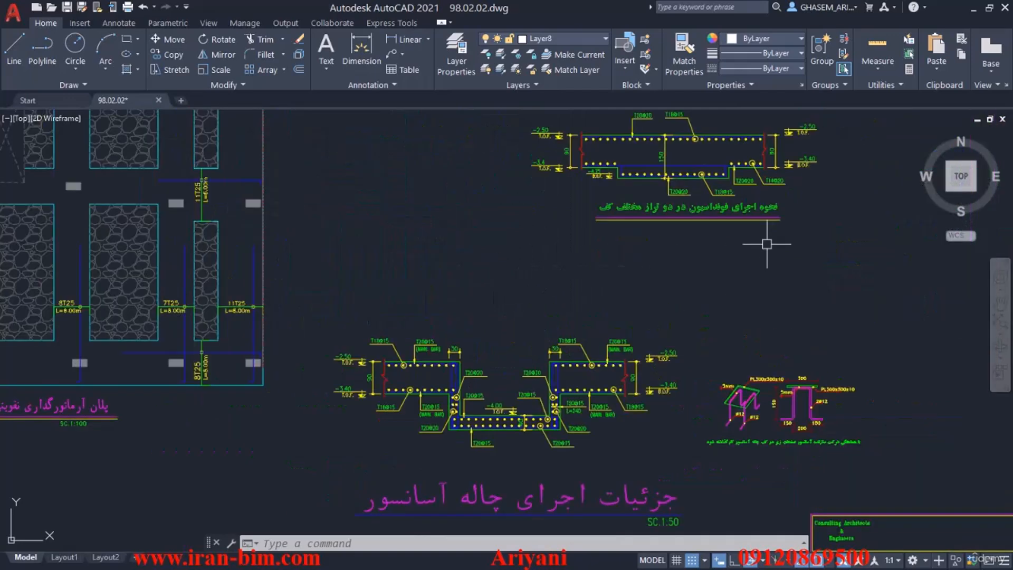
pyautogui.moveTo(725, 229); pyautogui.dragTo(796, 308, button='middle')
pyautogui.scroll(3, 820, 296)
pyautogui.scroll(-4, 797, 303)
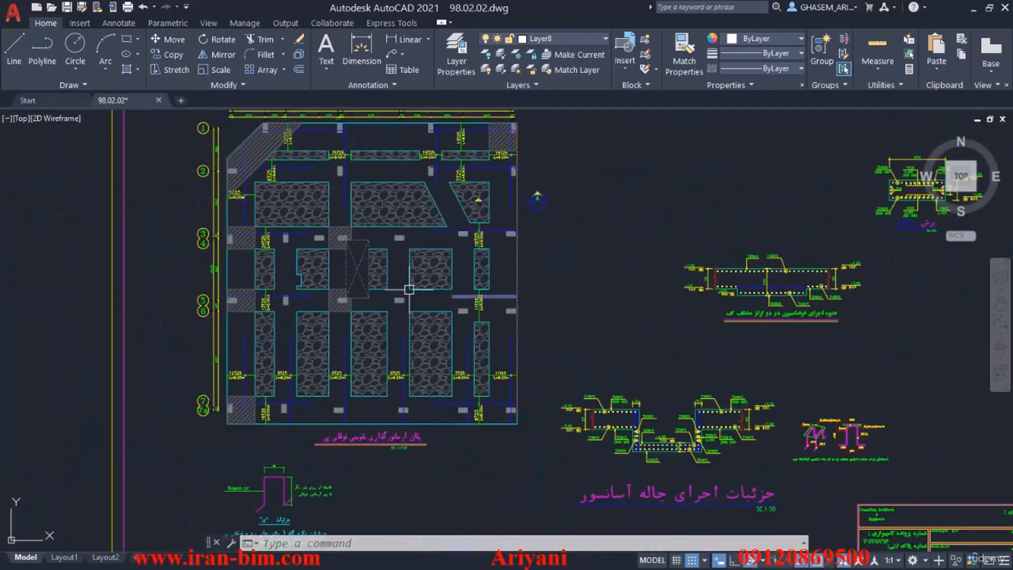
pyautogui.scroll(3, 223, 258)
pyautogui.scroll(-6, 232, 270)
pyautogui.moveTo(233, 271); pyautogui.dragTo(130, 283, button='middle')
pyautogui.scroll(5, 526, 250)
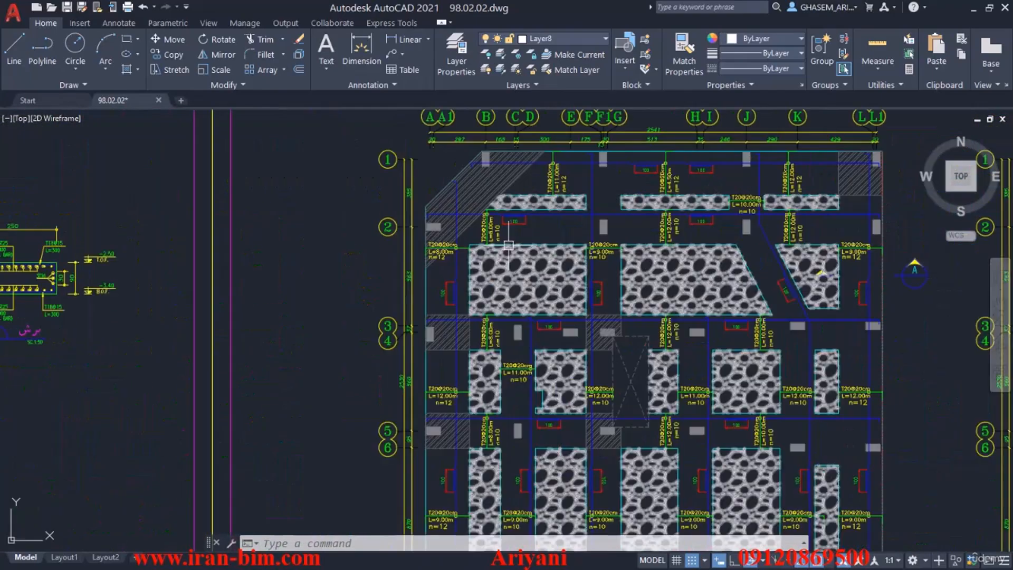
pyautogui.moveTo(435, 324); pyautogui.dragTo(407, 219, button='middle')
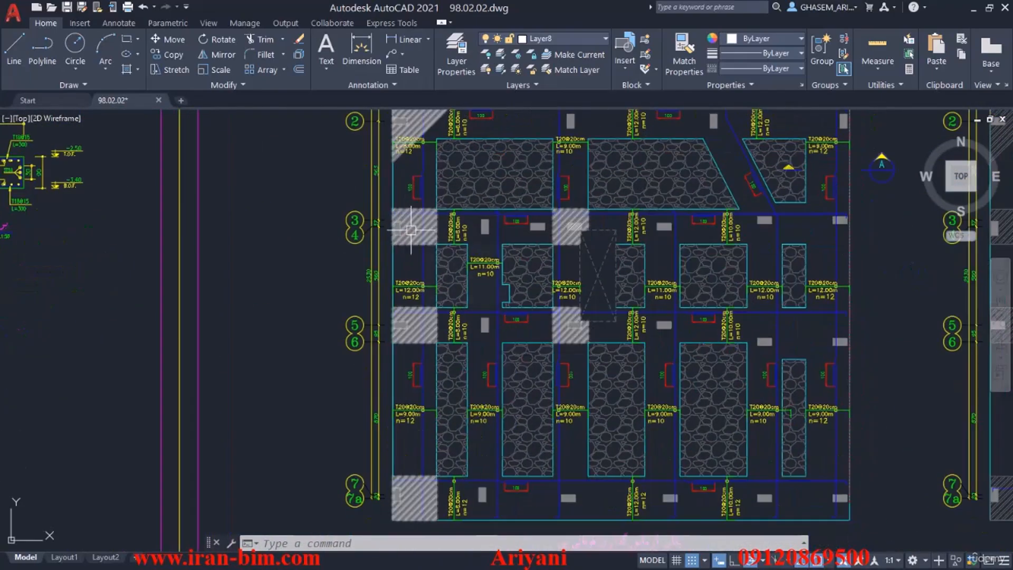
pyautogui.scroll(-6, 411, 230)
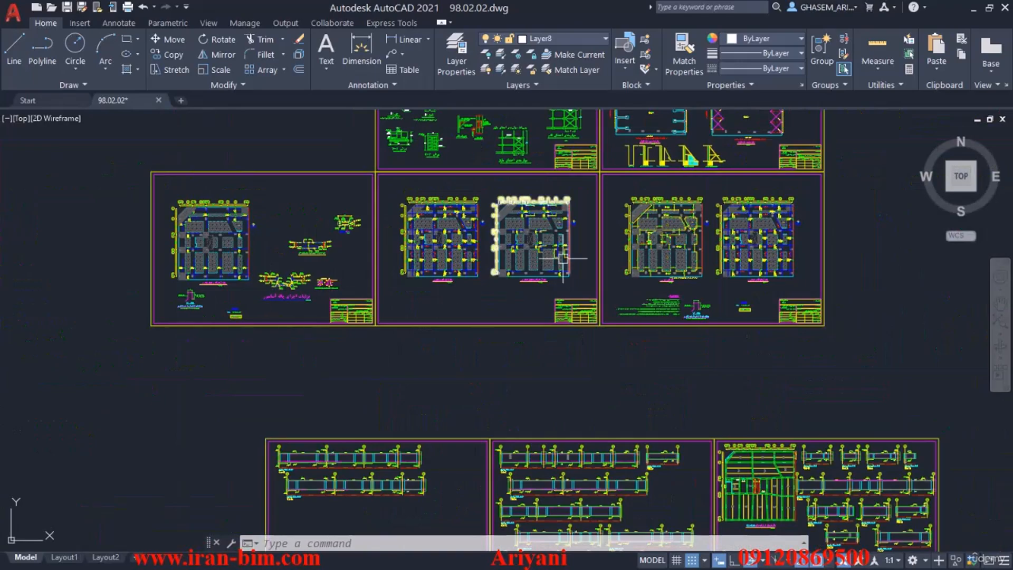
# Examine the dimensioned foundation plan around axes 5 and 6, including the stair slab start and elevator pit.
pyautogui.moveTo(563, 258); pyautogui.dragTo(525, 335, button='middle')
pyautogui.scroll(7, 525, 335)
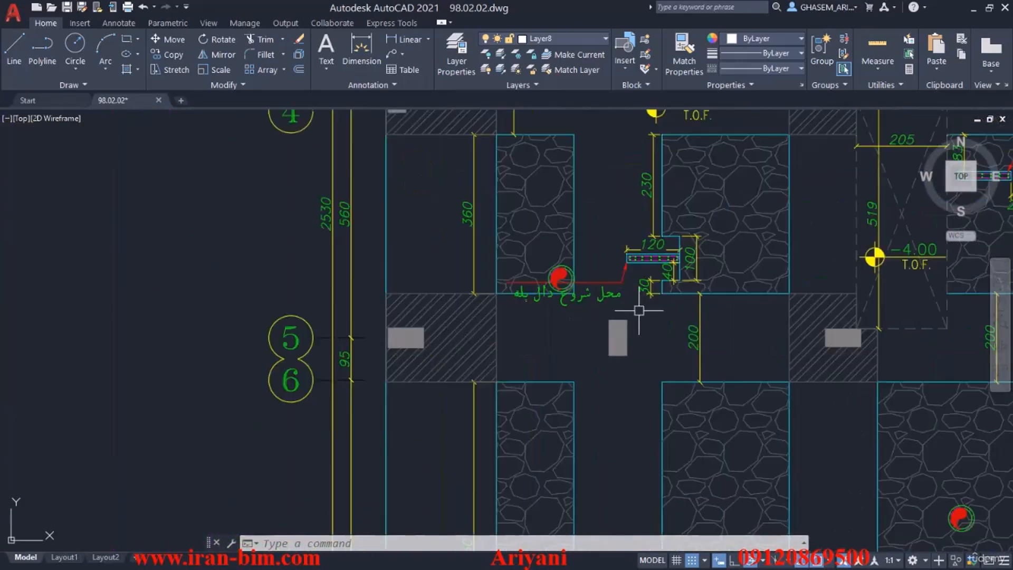
pyautogui.scroll(2, 639, 310)
pyautogui.scroll(-6, 644, 226)
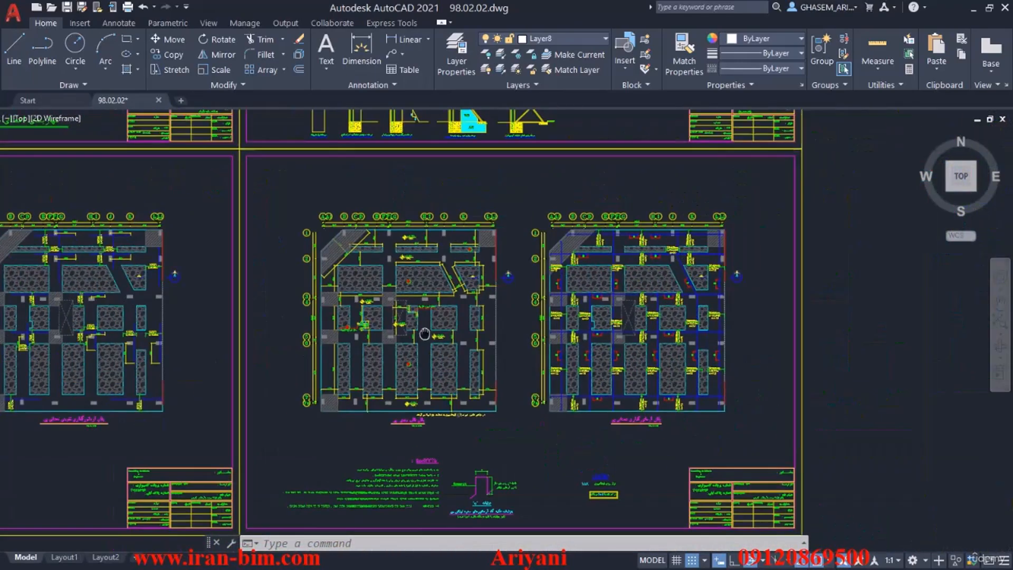
pyautogui.scroll(5, 577, 430)
pyautogui.scroll(-6, 703, 437)
# Compare the foundation plans across the sheets and read the title under the top additional reinforcement plan.
pyautogui.moveTo(703, 437); pyautogui.dragTo(692, 371, button='middle')
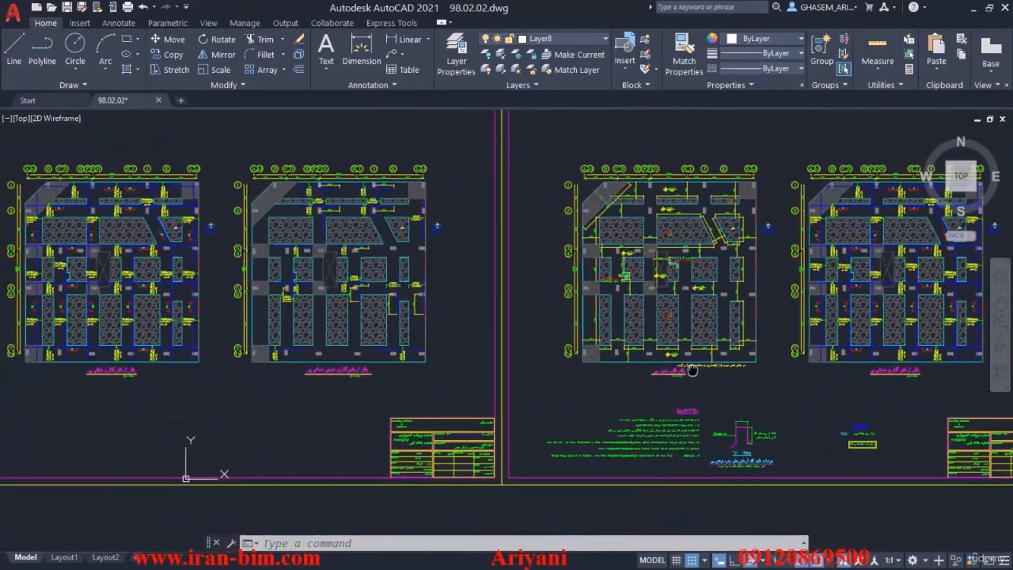
pyautogui.moveTo(361, 372); pyautogui.dragTo(680, 343, button='middle')
pyautogui.moveTo(158, 370); pyautogui.dragTo(454, 346, button='middle')
pyautogui.scroll(2, 117, 326)
pyautogui.moveTo(118, 325); pyautogui.dragTo(653, 302, button='middle')
pyautogui.scroll(3, 723, 297)
pyautogui.moveTo(723, 297); pyautogui.dragTo(587, 308, button='middle')
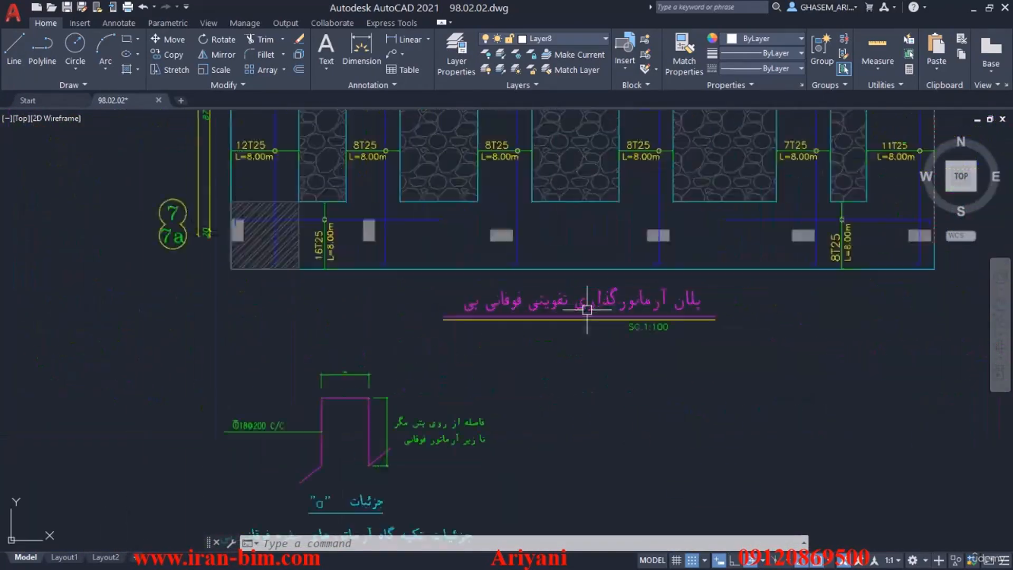
pyautogui.scroll(3, 587, 308)
pyautogui.scroll(-4, 361, 311)
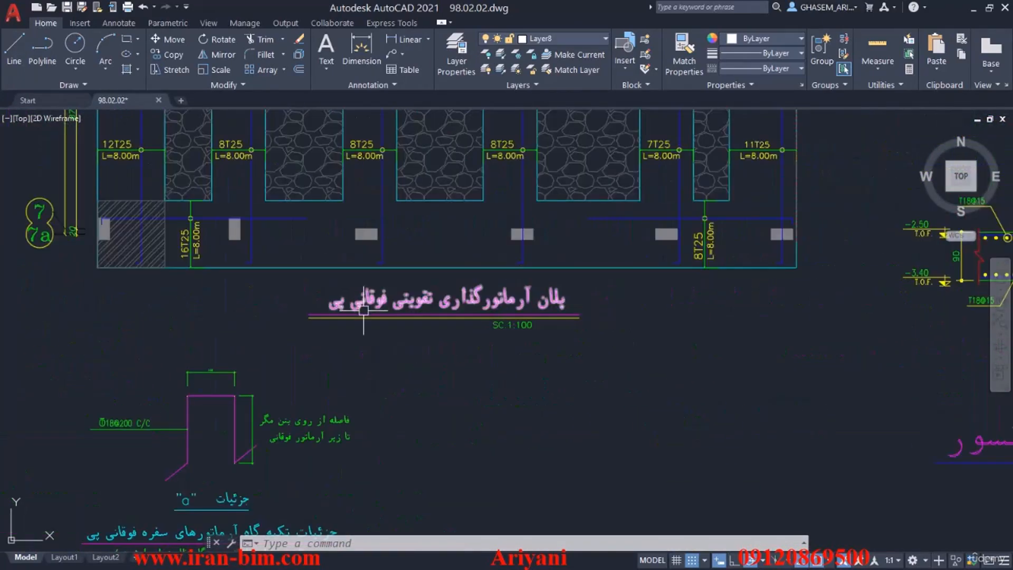
pyautogui.scroll(-12, 362, 314)
# Examine the guard structure sheets and read the notes and title below its foundation plan.
pyautogui.moveTo(424, 275)
pyautogui.mouseDown(button='middle')
pyautogui.moveTo(406, 388)
pyautogui.moveTo(627, 226)
pyautogui.moveTo(568, 83)
pyautogui.moveTo(348, 423)
pyautogui.mouseUp(button='middle')
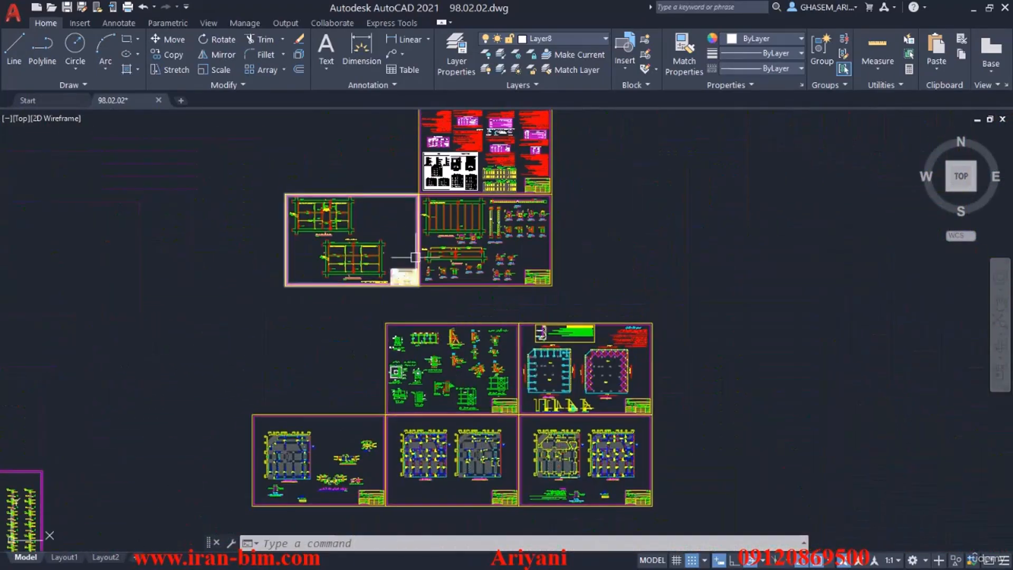
pyautogui.moveTo(420, 255)
pyautogui.mouseDown(button='middle')
pyautogui.moveTo(445, 329)
pyautogui.moveTo(468, 230)
pyautogui.mouseUp(button='middle')
pyautogui.scroll(8, 620, 332)
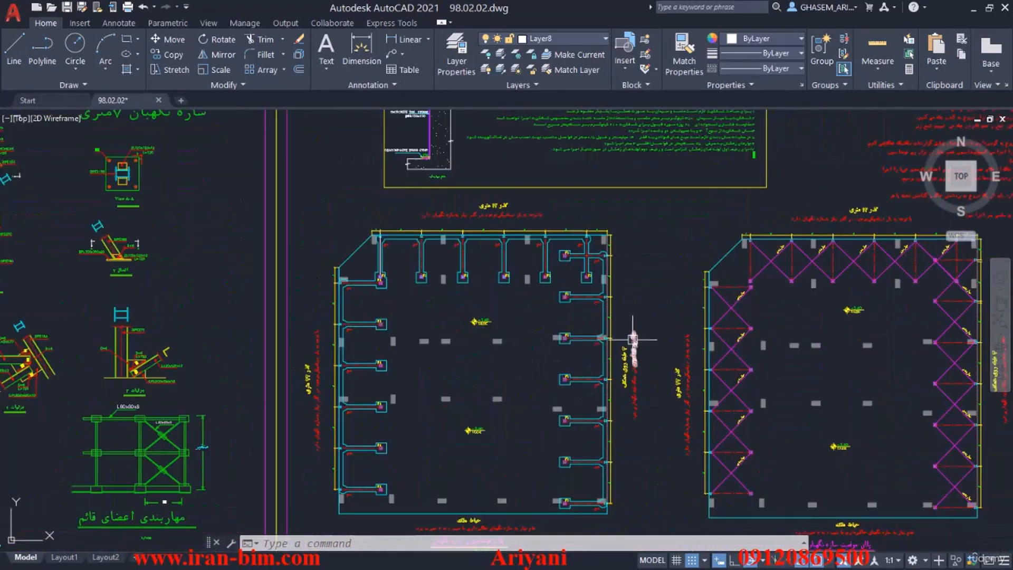
pyautogui.moveTo(582, 352); pyautogui.dragTo(696, 350, button='middle')
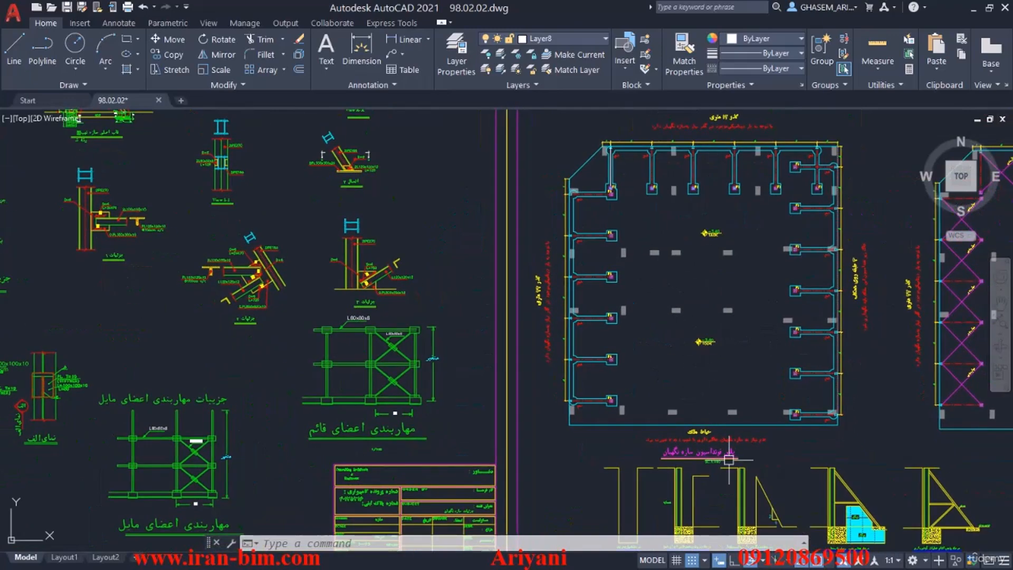
pyautogui.scroll(4, 720, 452)
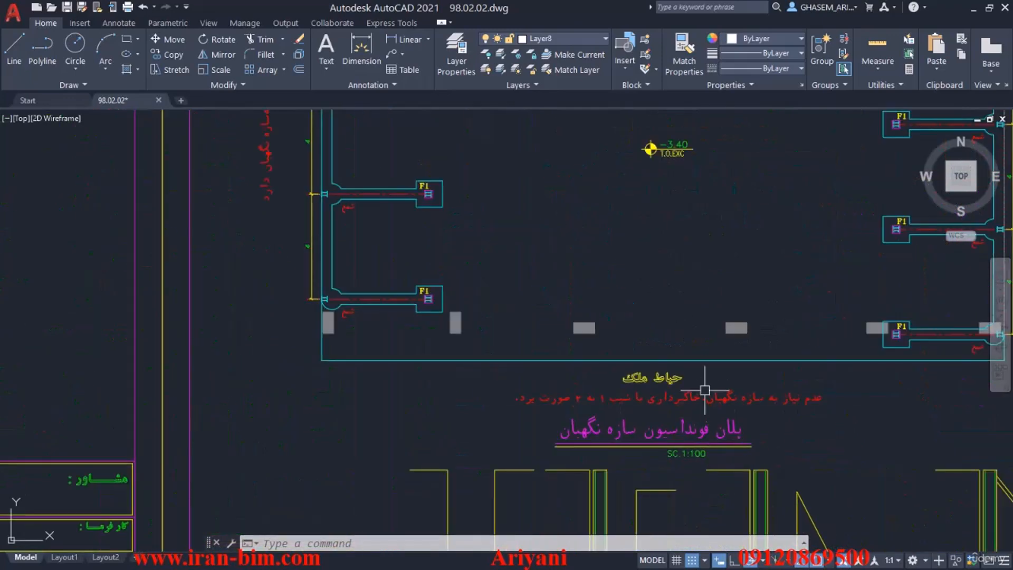
pyautogui.scroll(-12, 703, 387)
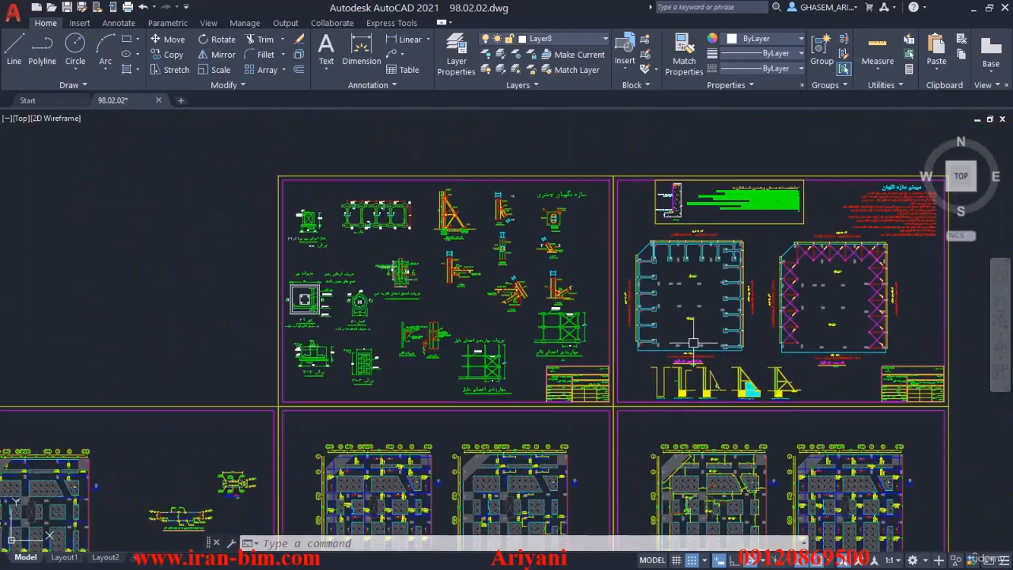
# Review the foundation plan sheets again and check the section detail for foundations with two different bottom levels.
pyautogui.scroll(3, 716, 437)
pyautogui.scroll(2, 769, 413)
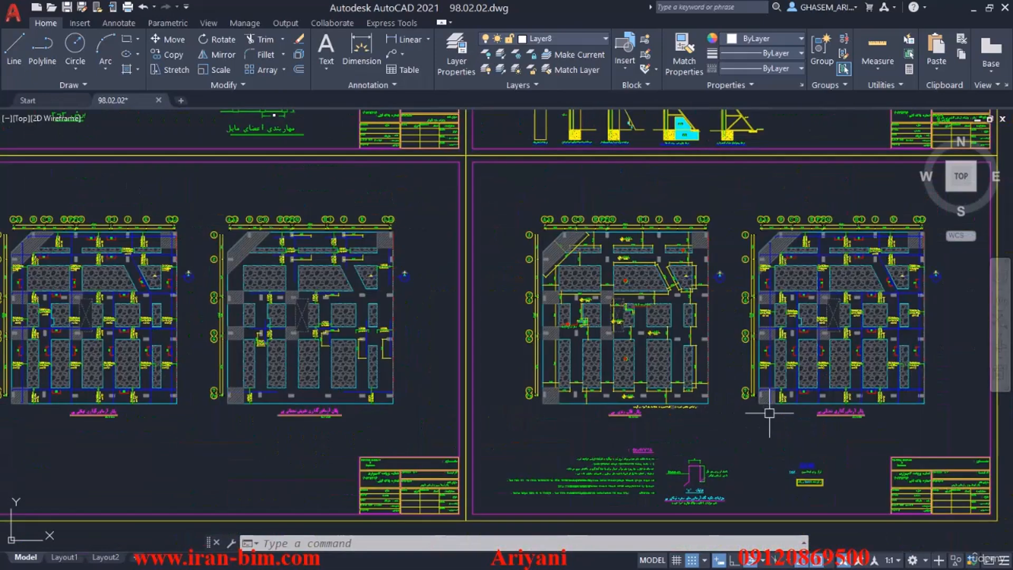
pyautogui.moveTo(344, 428); pyautogui.dragTo(671, 399, button='middle')
pyautogui.moveTo(482, 395); pyautogui.dragTo(619, 400, button='middle')
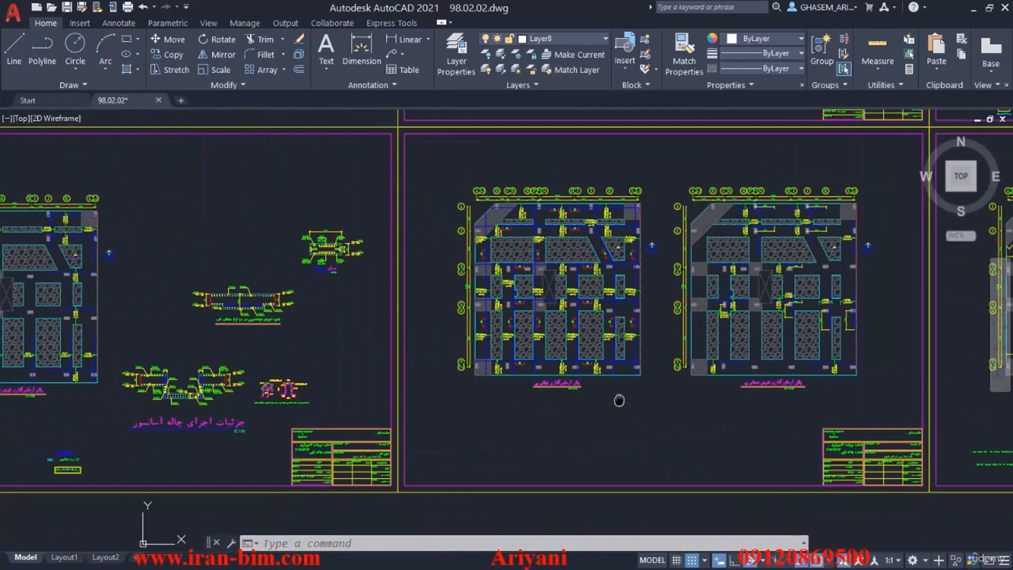
pyautogui.moveTo(385, 395); pyautogui.dragTo(696, 400, button='middle')
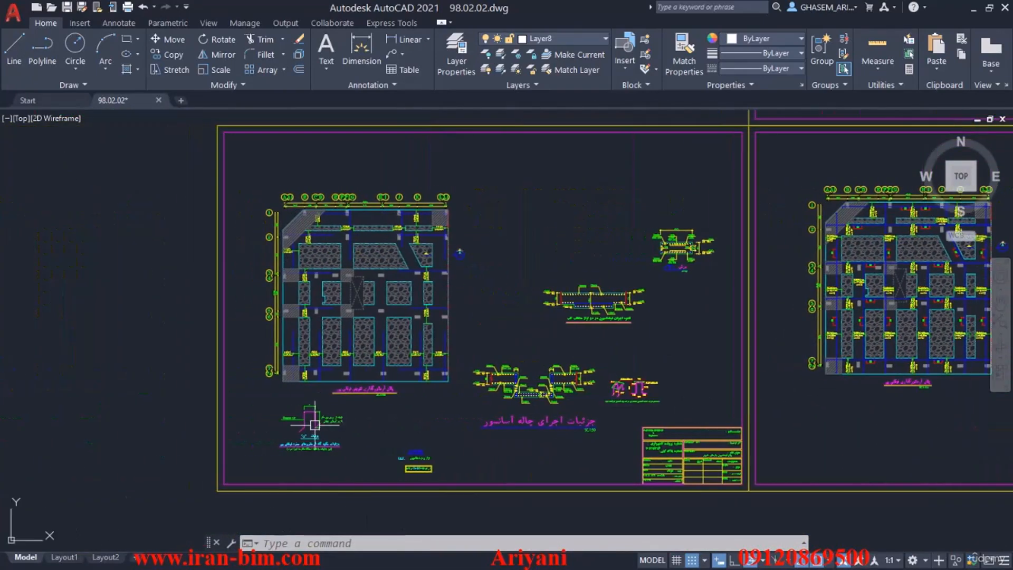
pyautogui.scroll(4, 314, 424)
pyautogui.scroll(-5, 319, 431)
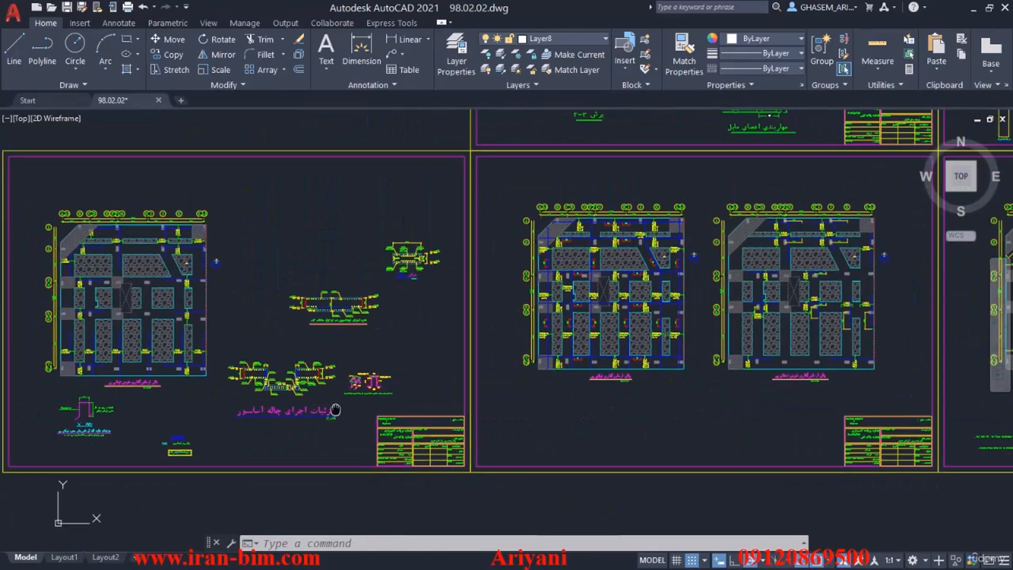
pyautogui.scroll(6, 296, 289)
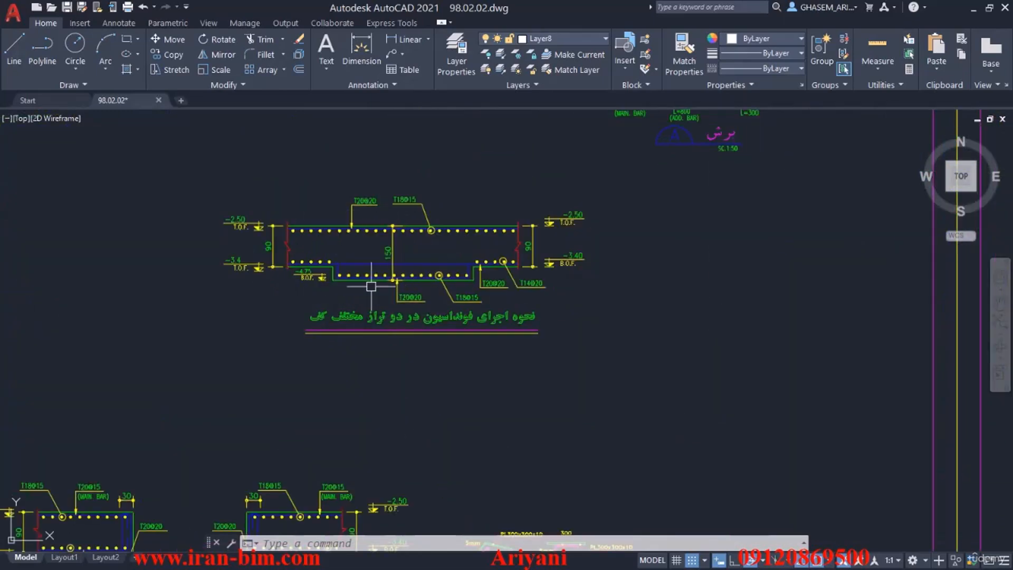
pyautogui.scroll(-6, 353, 278)
pyautogui.scroll(3, 635, 302)
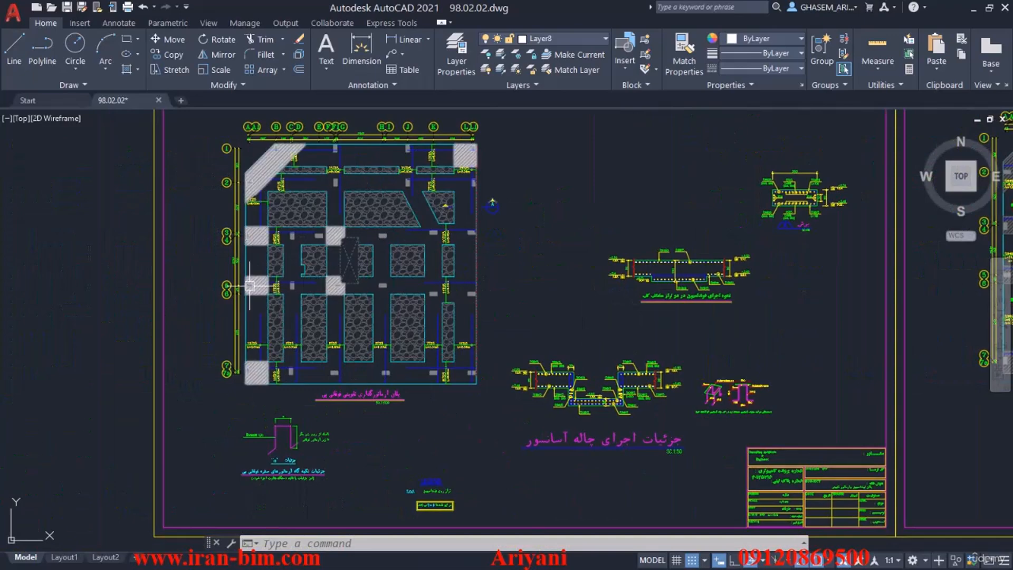
# Select the entire top additional reinforcement foundation plan, including its grid bubbles, dimensions and title.
pyautogui.scroll(-2, 497, 255)
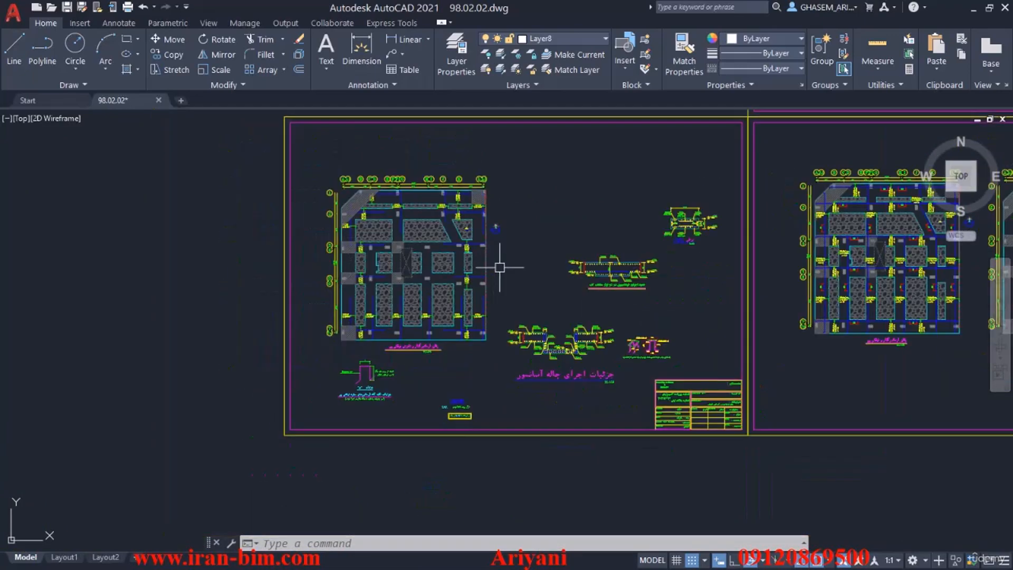
pyautogui.scroll(2, 515, 276)
pyautogui.scroll(3, 456, 284)
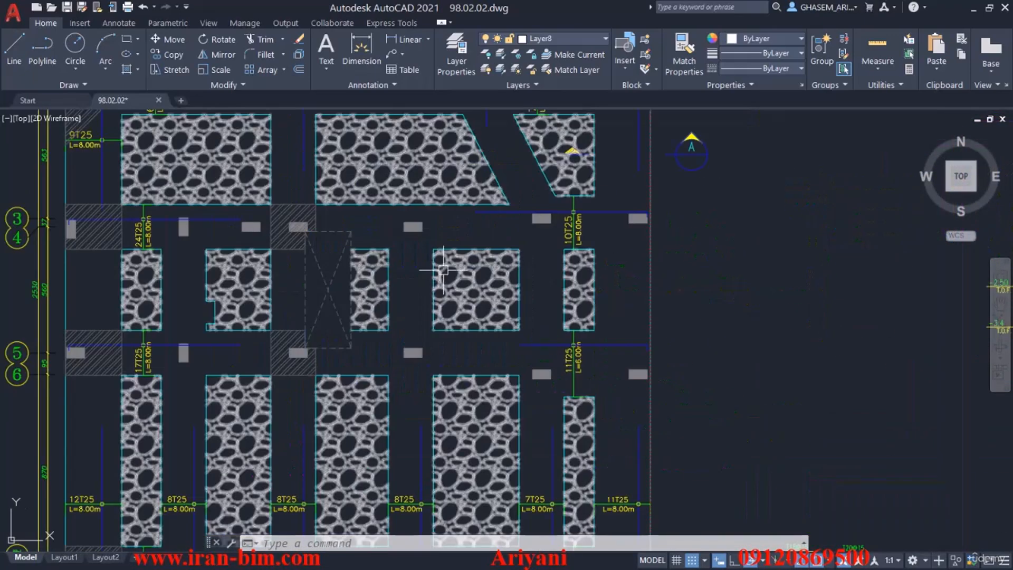
pyautogui.scroll(-3, 453, 269)
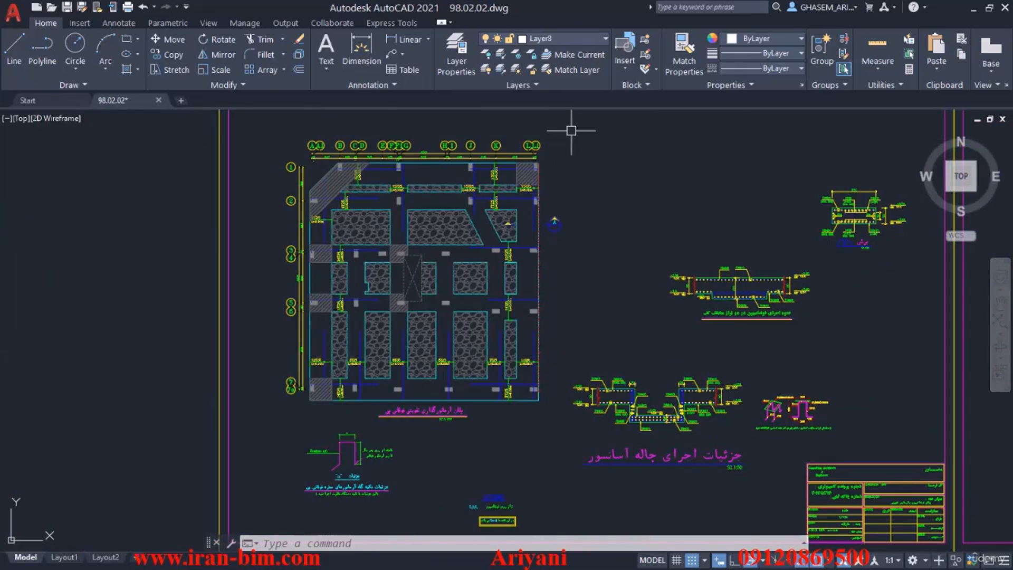
pyautogui.click(579, 128)
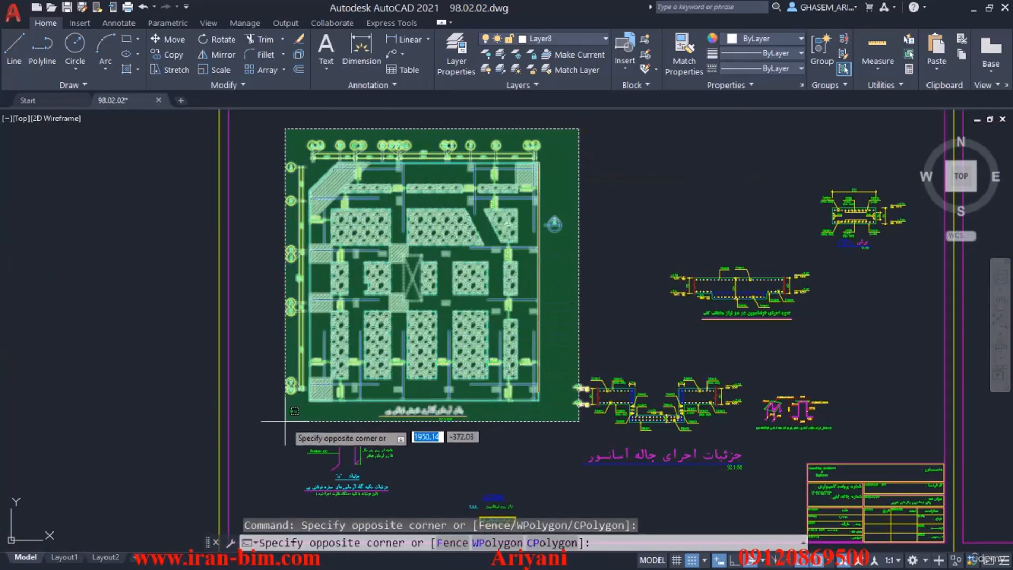
pyautogui.click(285, 420)
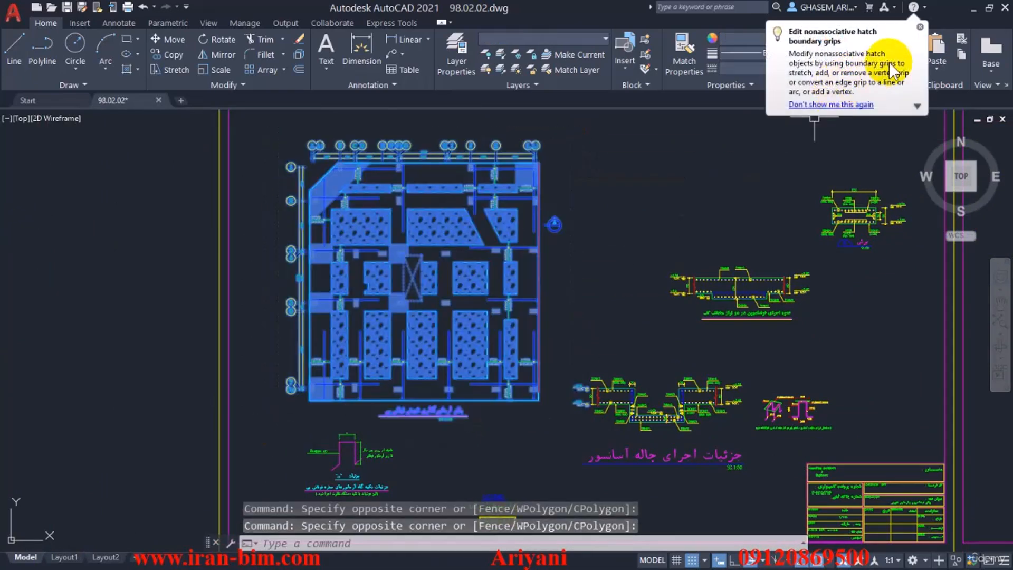
# Copy the selected foundation plan into a new drawing based on the acadiso.dwt template and show its full extents.
pyautogui.click(919, 27)
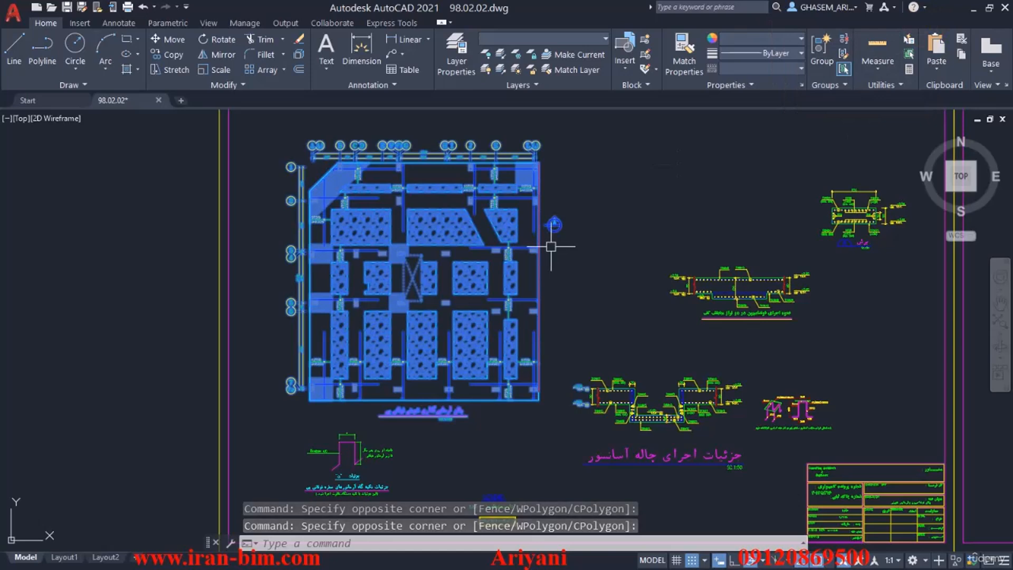
pyautogui.hotkey('ctrl', 'c')
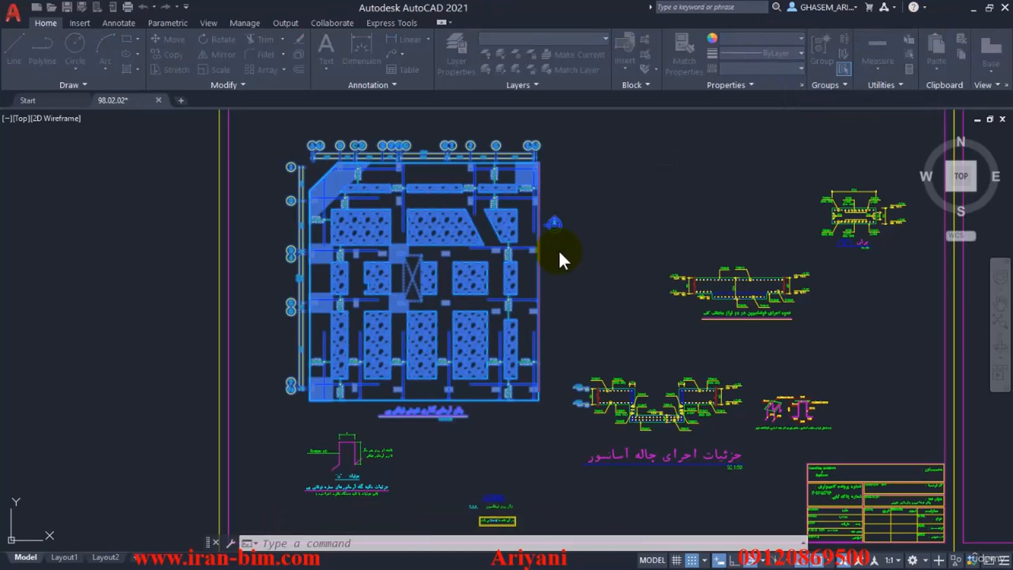
pyautogui.hotkey('ctrl', 'n')
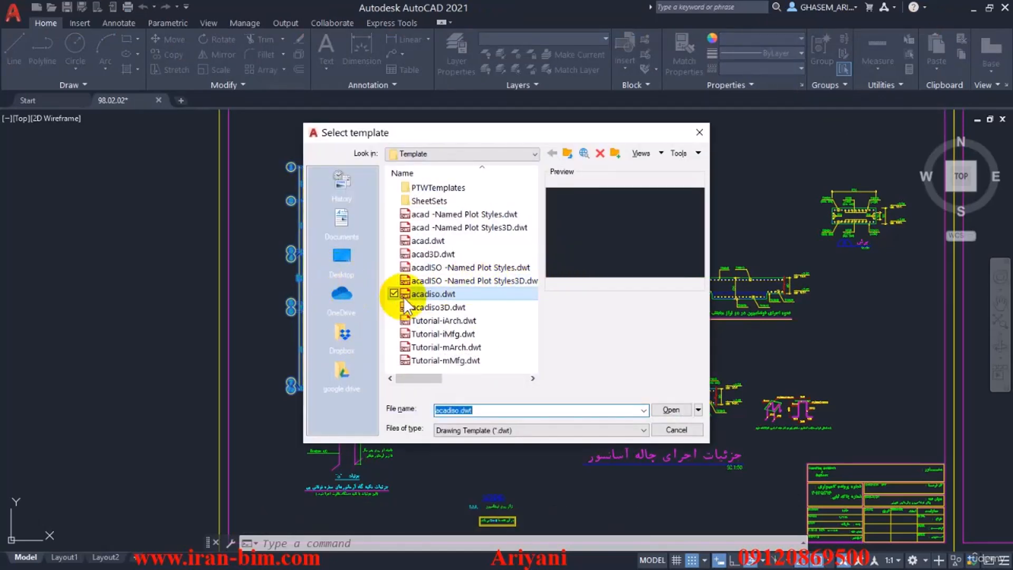
pyautogui.click(669, 406)
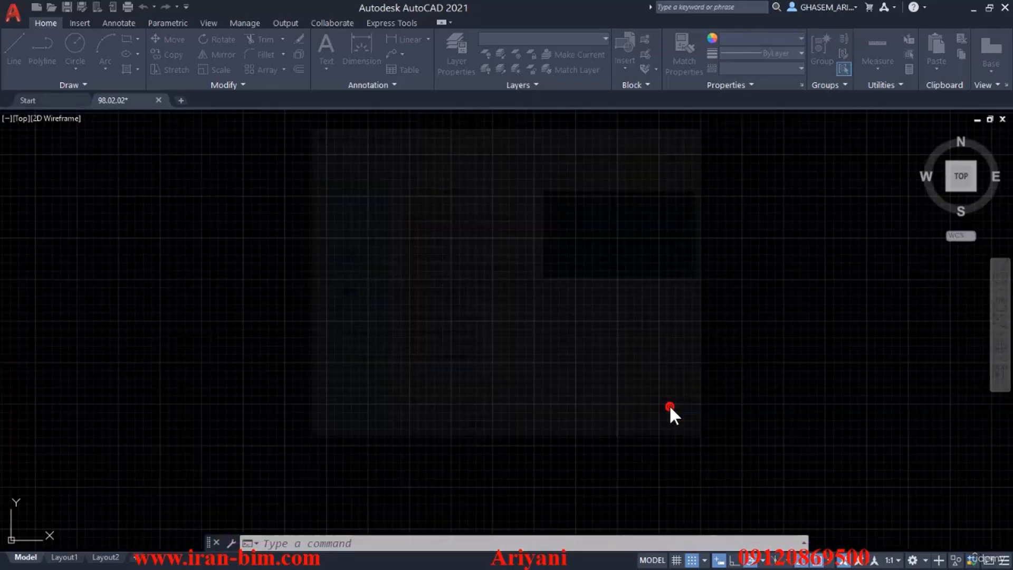
pyautogui.hotkey('ctrl', 'v')
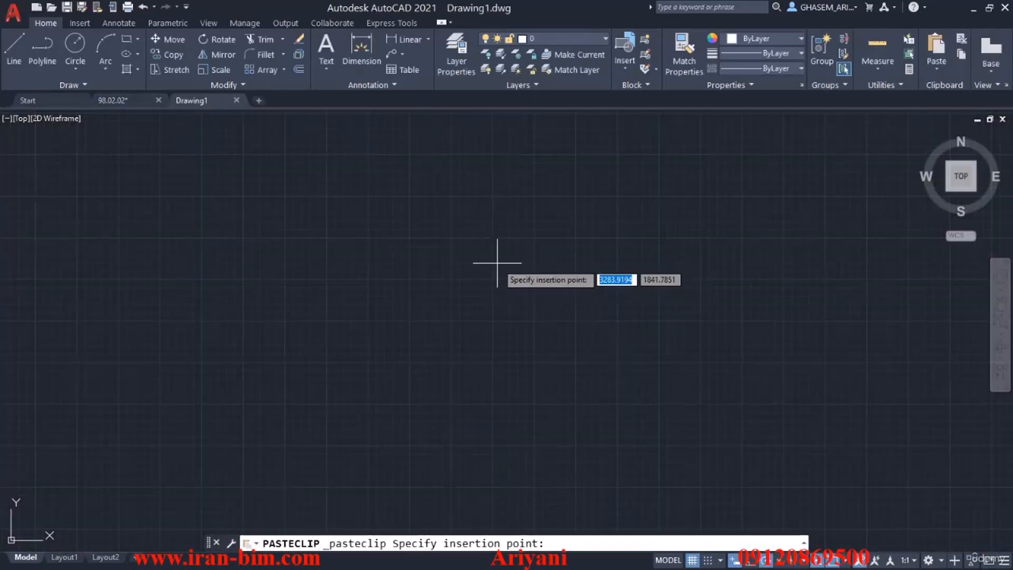
pyautogui.click(496, 267)
pyautogui.middleClick(535, 301)
pyautogui.middleClick(536, 300)
# Erase the -2.50 and -3.40 T.O.F level marks beside the plan and the plan title with its scale text.
pyautogui.moveTo(603, 301); pyautogui.dragTo(536, 195, button='middle')
pyautogui.scroll(4, 656, 398)
pyautogui.moveTo(656, 398); pyautogui.dragTo(606, 295, button='middle')
pyautogui.click(684, 393)
pyautogui.click(557, 168)
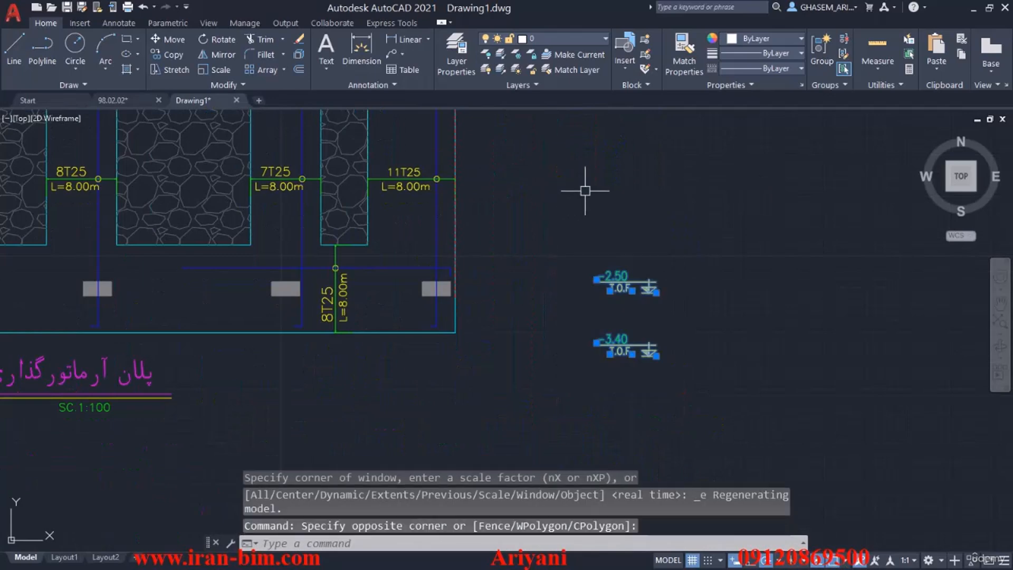
pyautogui.press('Delete')
pyautogui.moveTo(301, 393); pyautogui.dragTo(616, 302, button='middle')
pyautogui.click(534, 276)
pyautogui.click(378, 328)
pyautogui.press('Delete')
# Erase the stone hatch filling the foundation openings and turn off the nonassociative hatch grips tip.
pyautogui.scroll(-2, 307, 364)
pyautogui.moveTo(286, 259); pyautogui.dragTo(362, 343, button='middle')
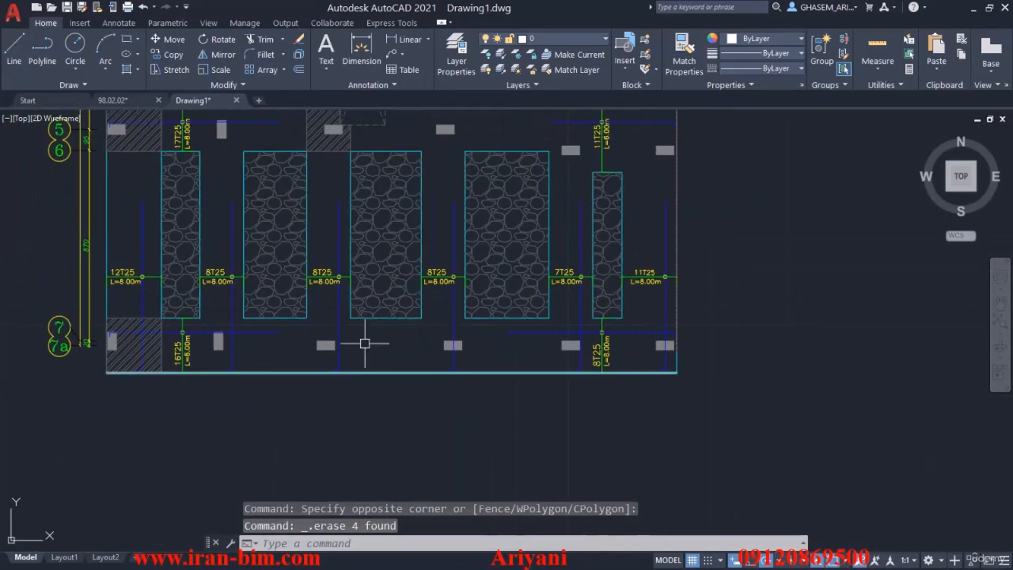
pyautogui.click(387, 253)
pyautogui.press('Delete')
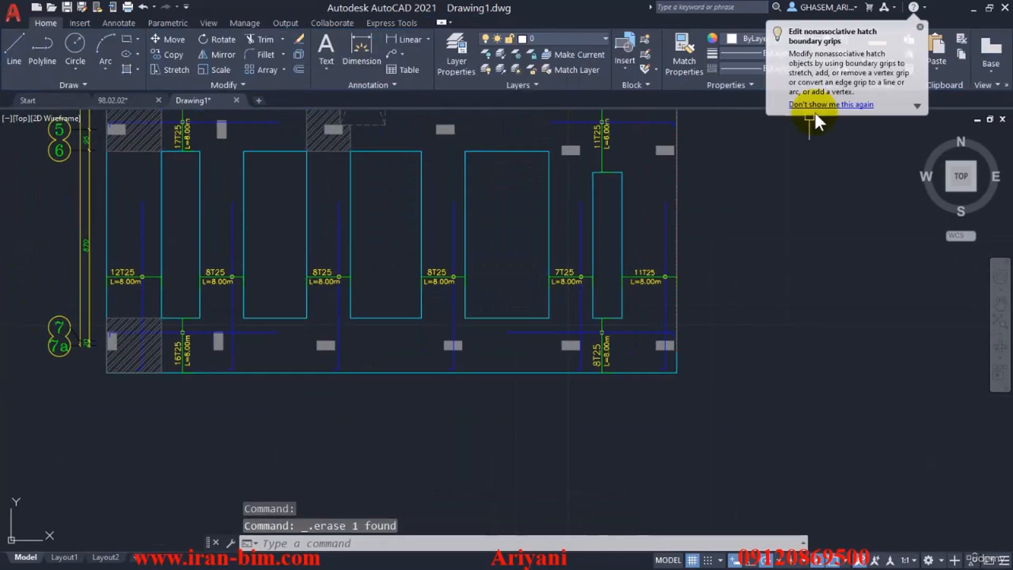
pyautogui.click(843, 105)
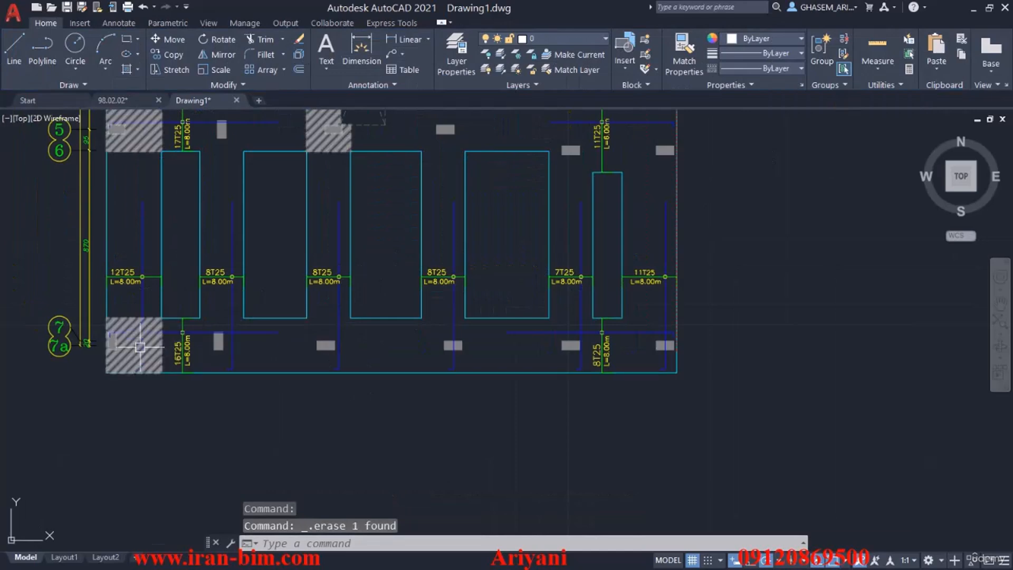
# Explode the block that holds the grid bubbles and dimension lines around the plan.
pyautogui.scroll(-4, 159, 337)
pyautogui.scroll(2, 240, 228)
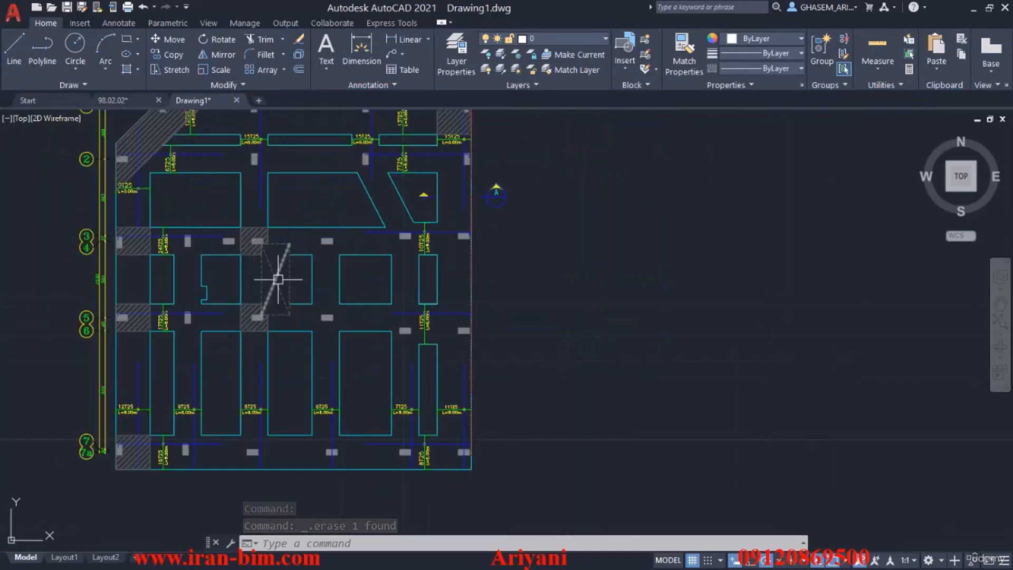
pyautogui.moveTo(155, 257)
pyautogui.mouseDown(button='middle')
pyautogui.moveTo(200, 310)
pyautogui.moveTo(219, 356)
pyautogui.mouseUp(button='middle')
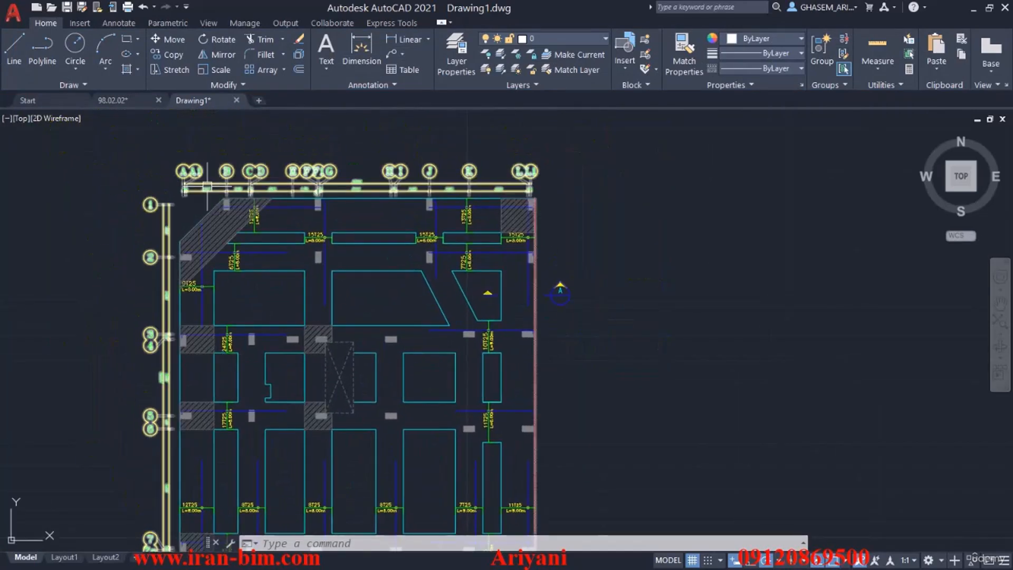
pyautogui.scroll(2, 206, 189)
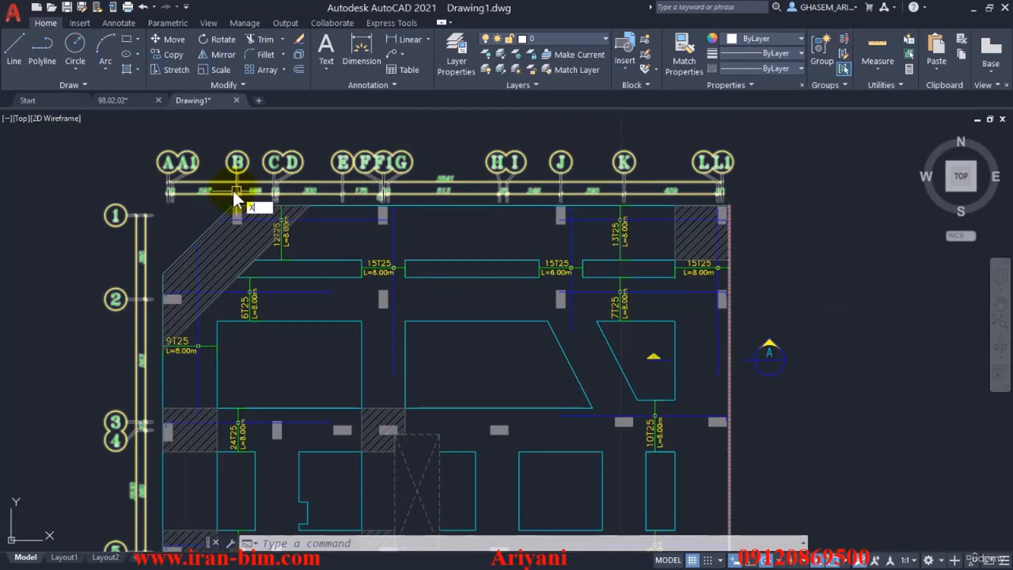
pyautogui.press('Return')
pyautogui.click(213, 185)
pyautogui.press('Return')
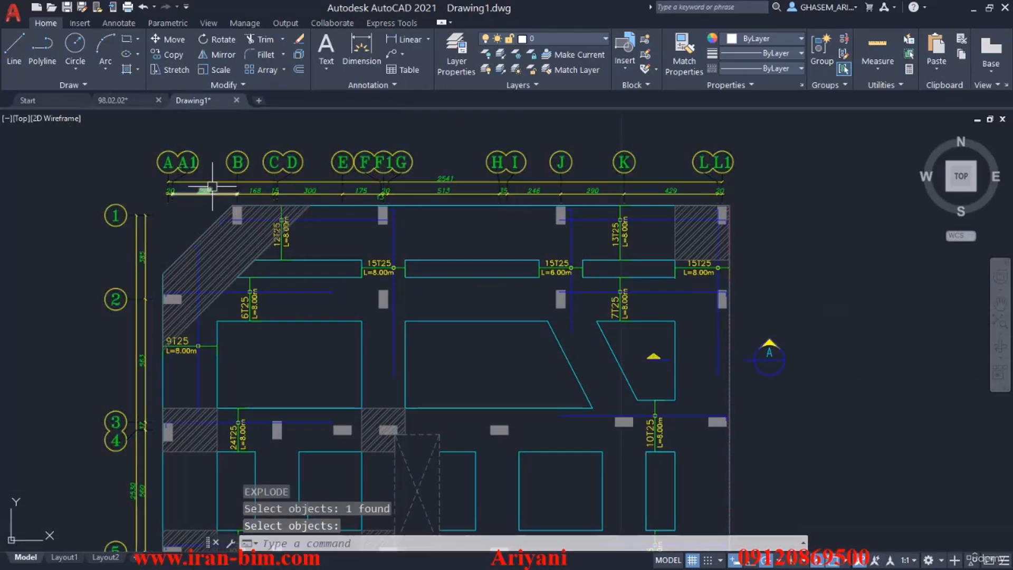
# Select all objects similar to the overall dimension above the plan and erase every grid dimension.
pyautogui.click(213, 182)
pyautogui.rightClick(216, 162)
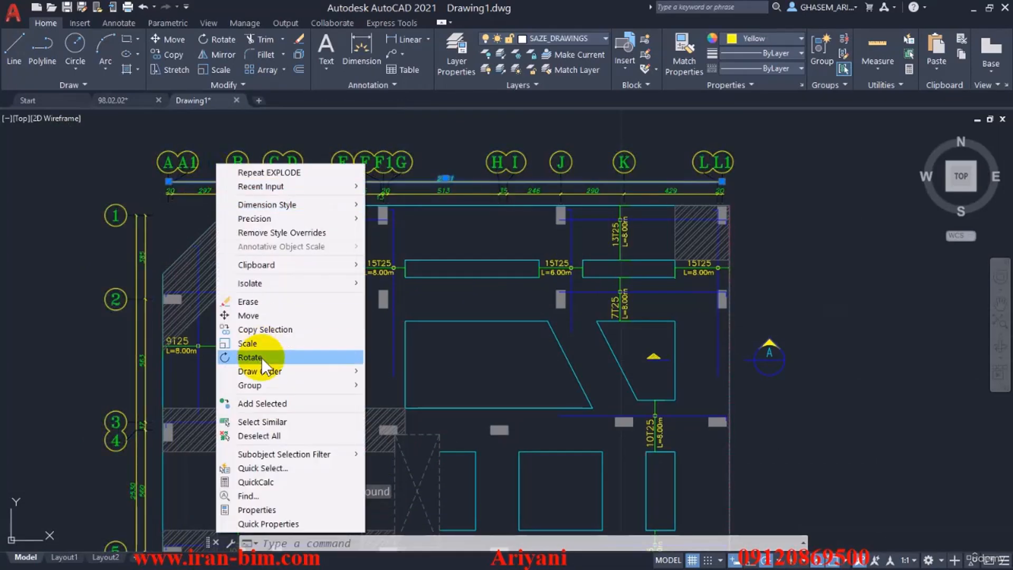
pyautogui.click(262, 421)
pyautogui.press('Delete')
pyautogui.scroll(4, 324, 147)
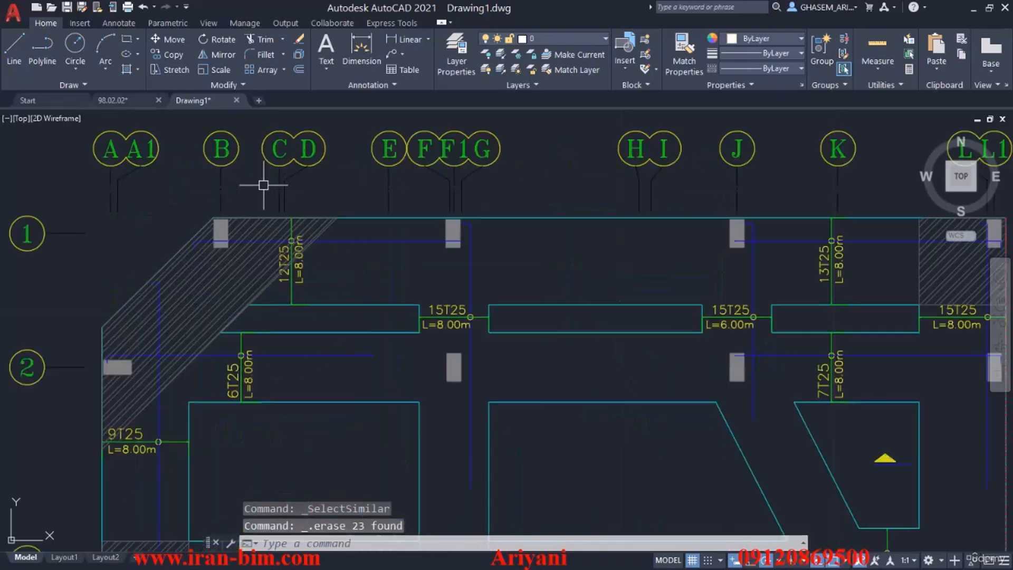
# Measure the distance between grid lines G and H to check the drawing's units.
pyautogui.click(882, 62)
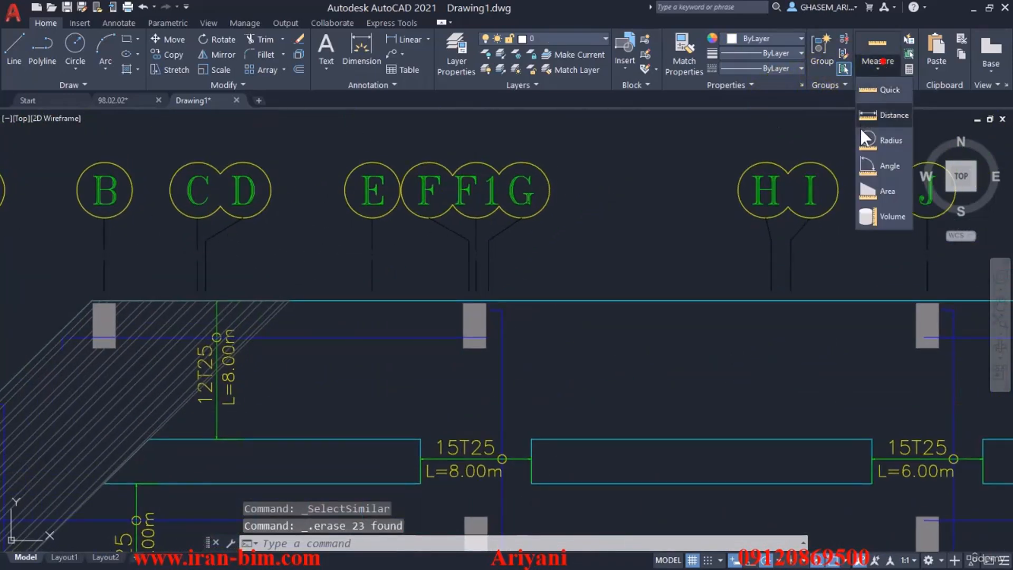
pyautogui.click(886, 115)
pyautogui.moveTo(645, 252); pyautogui.dragTo(481, 216, button='middle')
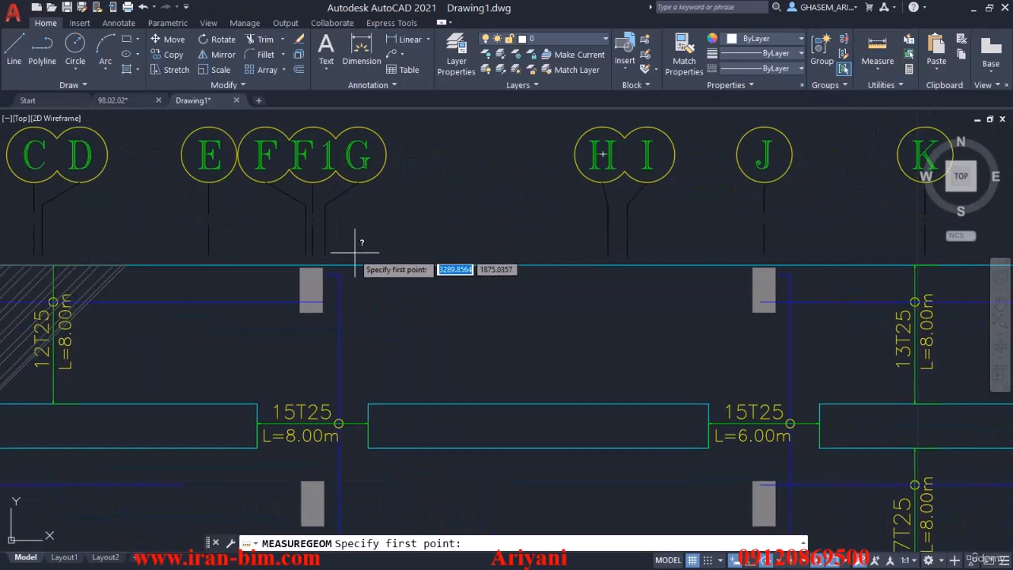
pyautogui.click(325, 255)
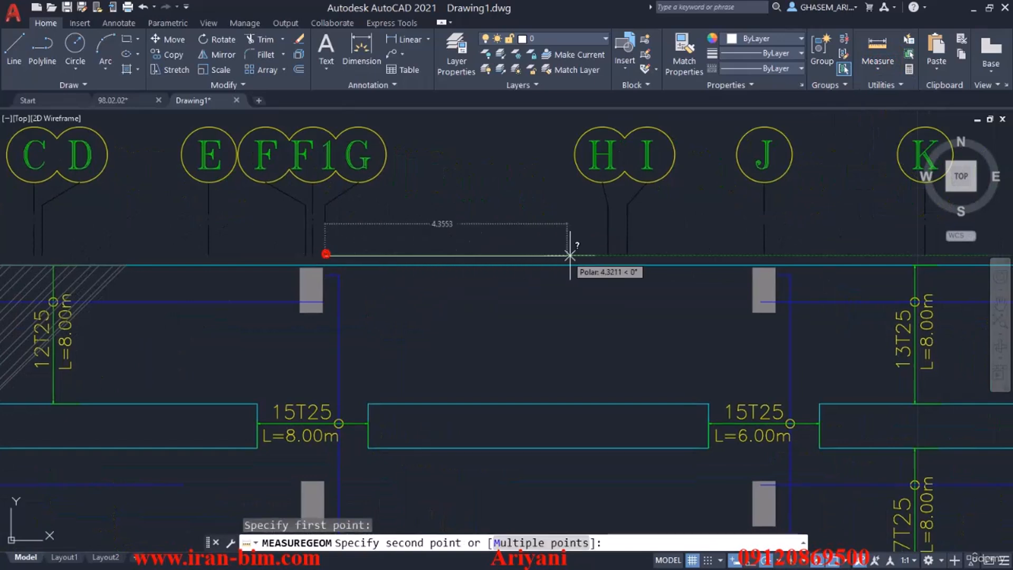
pyautogui.click(605, 256)
pyautogui.click(634, 388)
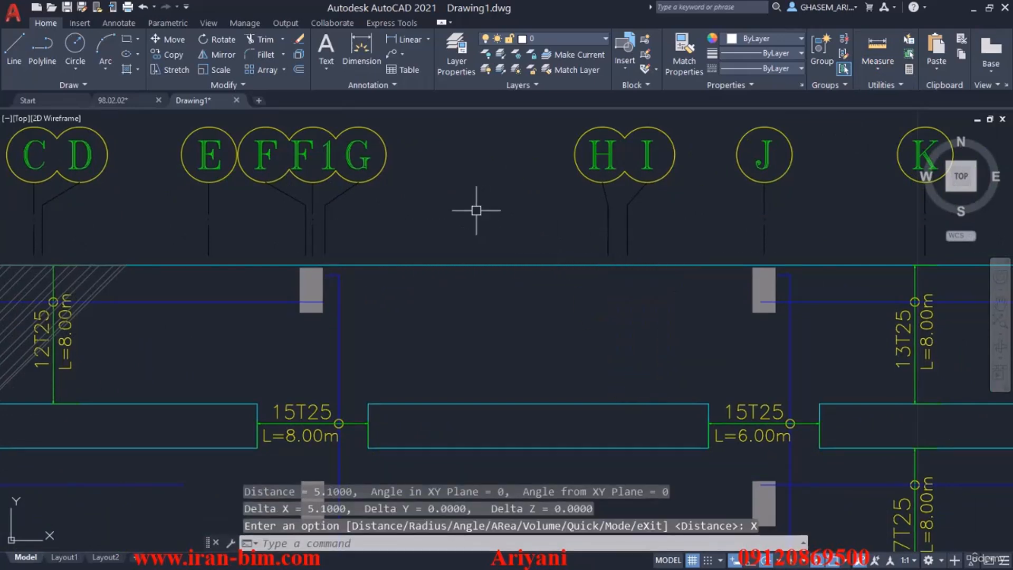
# Set the drawing's insertion scale units to Meters.
pyautogui.write('UN')
pyautogui.press('Return')
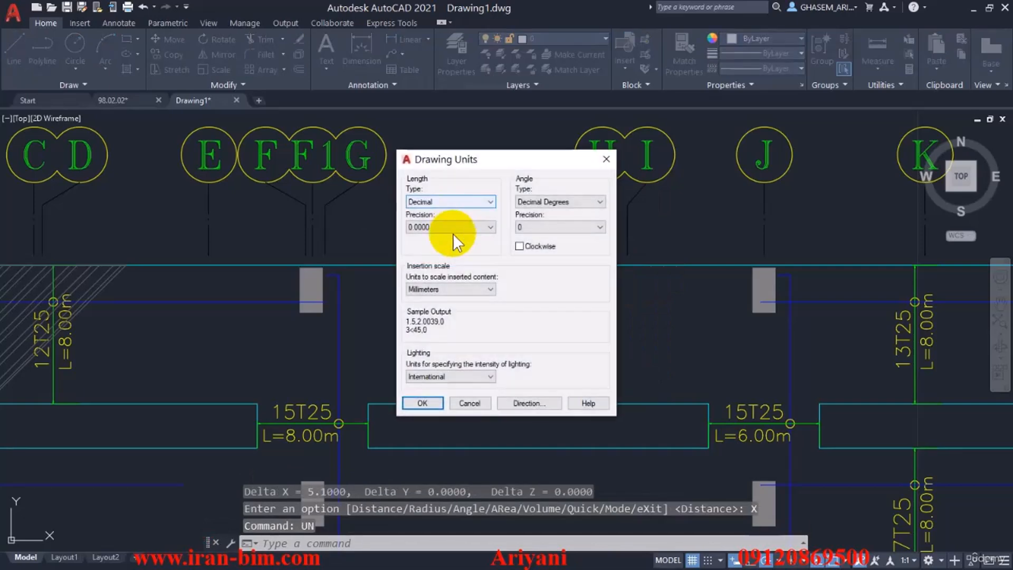
pyautogui.click(456, 285)
pyautogui.click(449, 351)
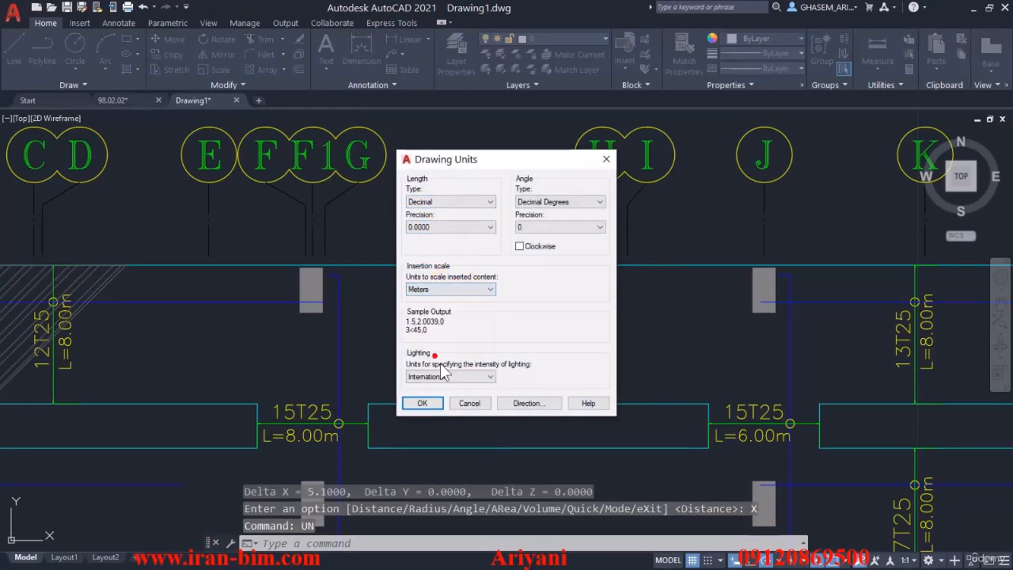
pyautogui.click(422, 403)
# Purge all unused named items from the drawing, repeating until the nested leftovers are cleared.
pyautogui.write('P')
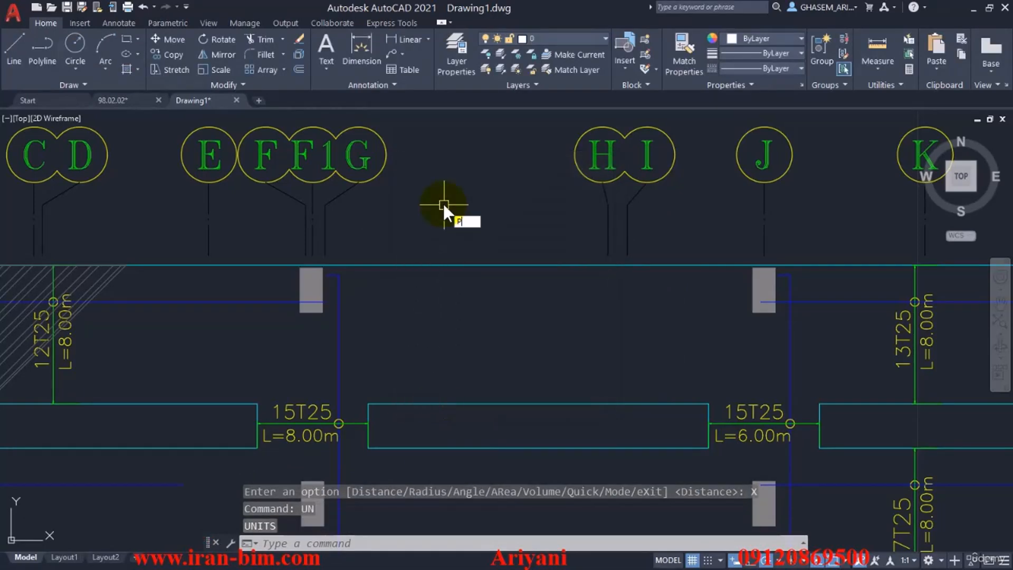
pyautogui.write('U')
pyautogui.press('Return')
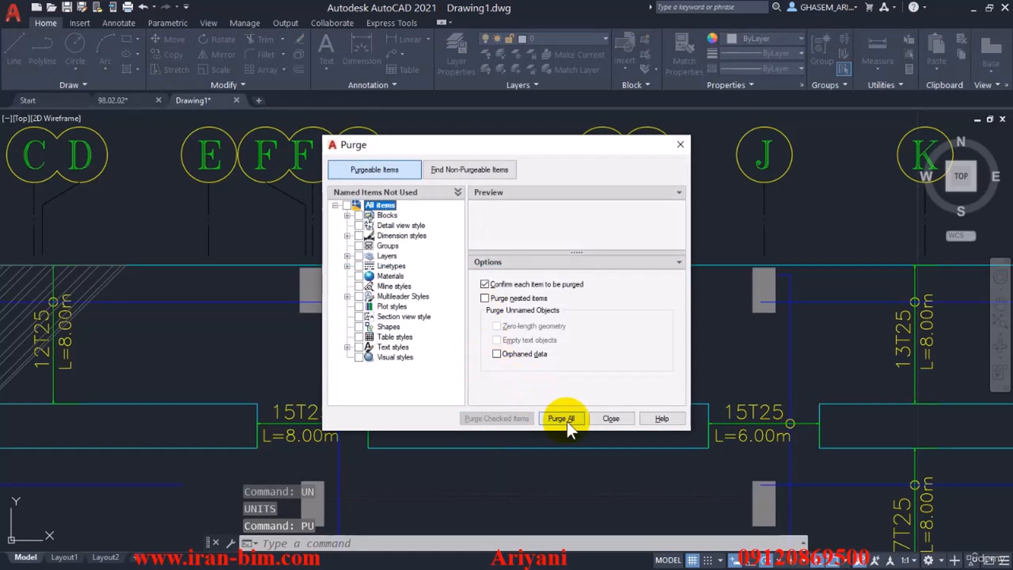
pyautogui.click(561, 419)
pyautogui.click(477, 285)
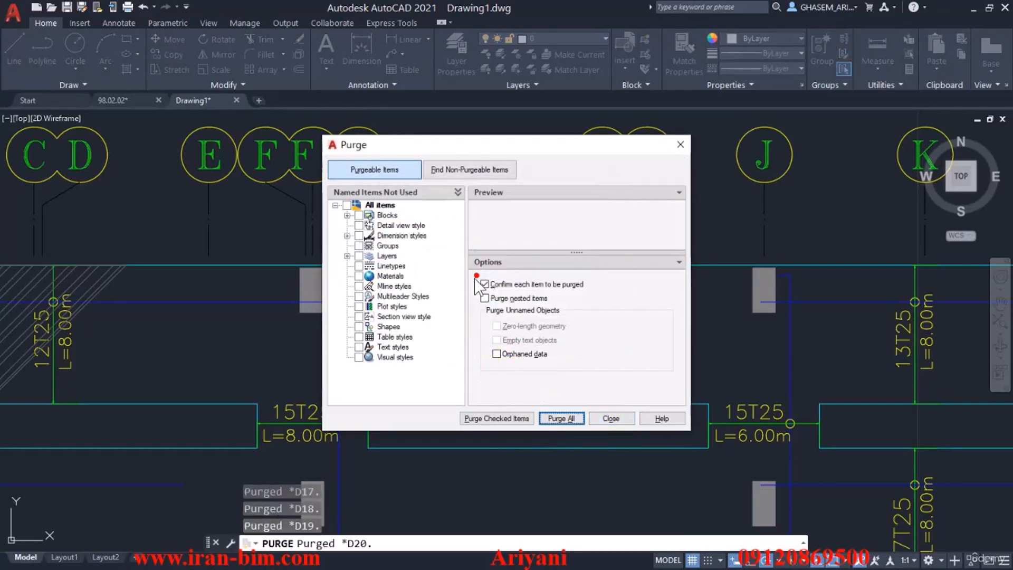
pyautogui.click(563, 425)
pyautogui.click(472, 288)
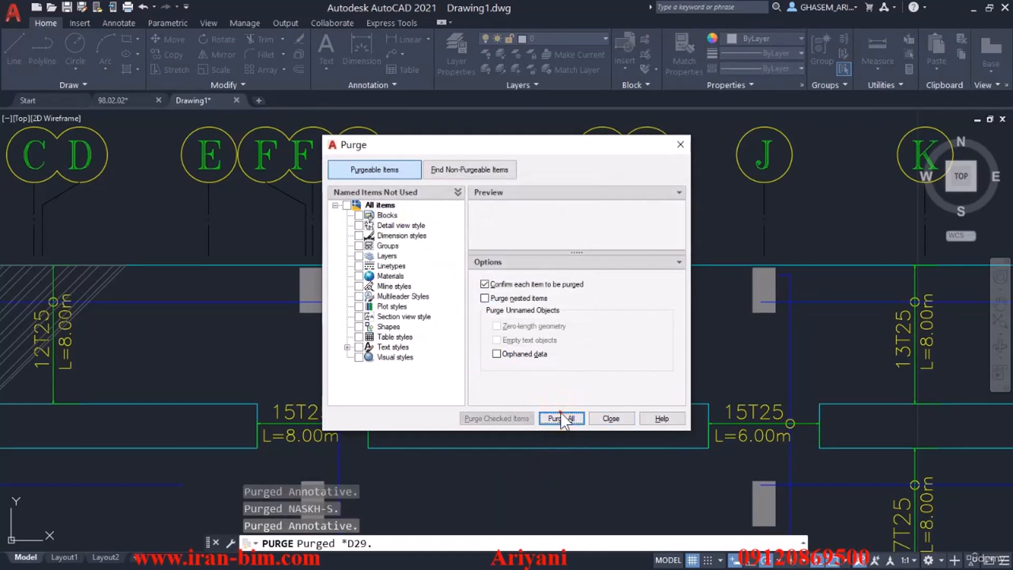
pyautogui.click(563, 418)
pyautogui.click(469, 310)
pyautogui.click(611, 419)
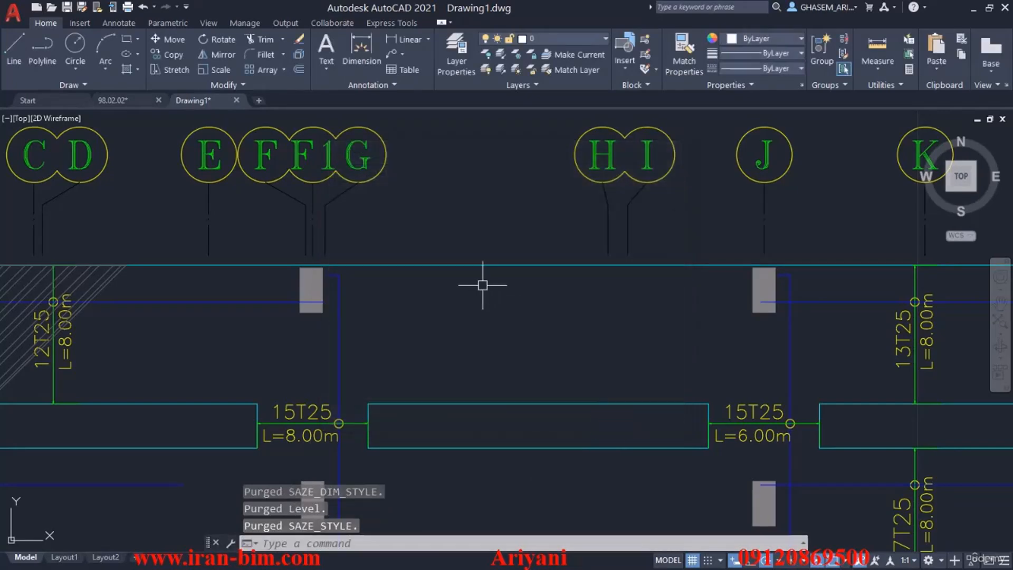
# Select all texts similar to the L=8.00m rebar label and erase the reinforcement labels across the plan.
pyautogui.scroll(-5, 479, 282)
pyautogui.scroll(6, 551, 379)
pyautogui.scroll(4, 551, 380)
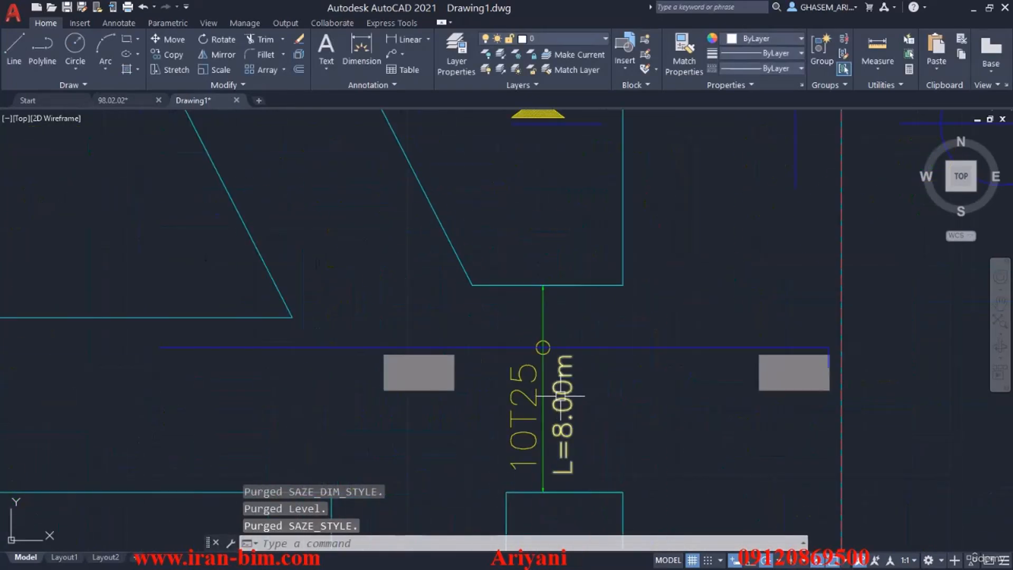
pyautogui.click(559, 407)
pyautogui.rightClick(591, 380)
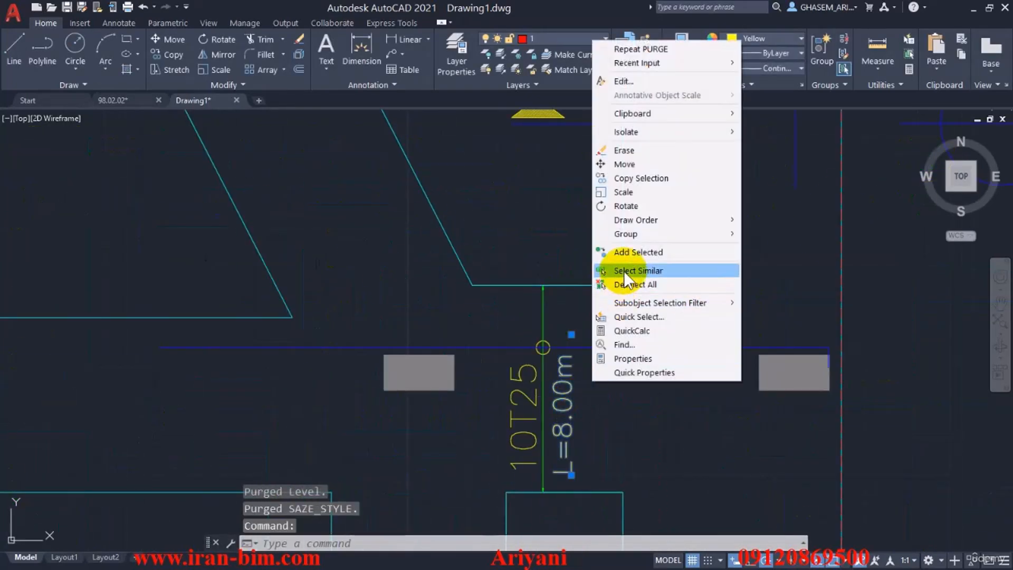
pyautogui.click(624, 270)
pyautogui.scroll(-5, 625, 285)
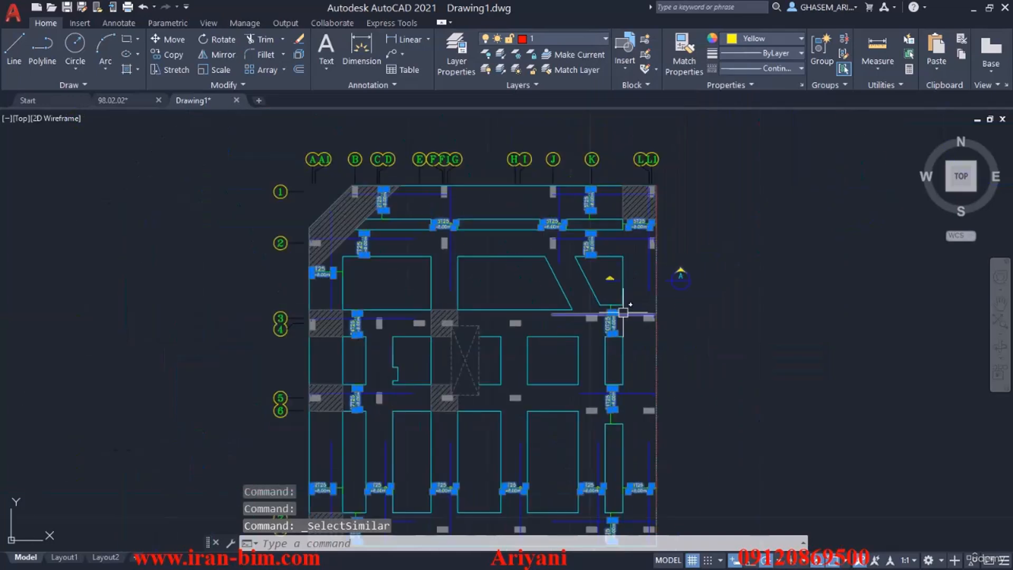
pyautogui.press('Delete')
# Select all green rebar distribution lines similar to the one below the trapezoidal opening and erase them.
pyautogui.scroll(4, 626, 310)
pyautogui.click(609, 290)
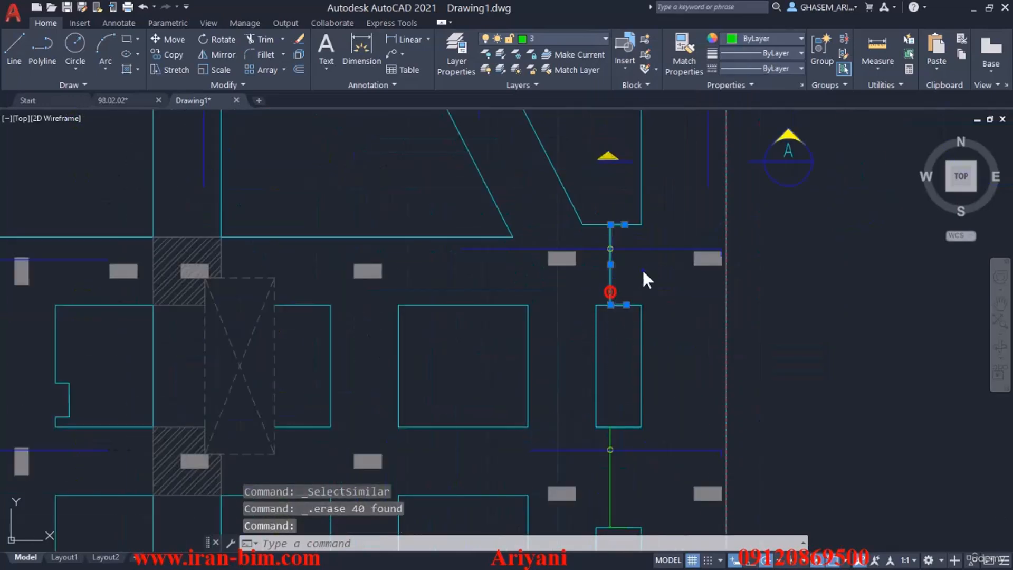
pyautogui.rightClick(642, 269)
pyautogui.click(687, 459)
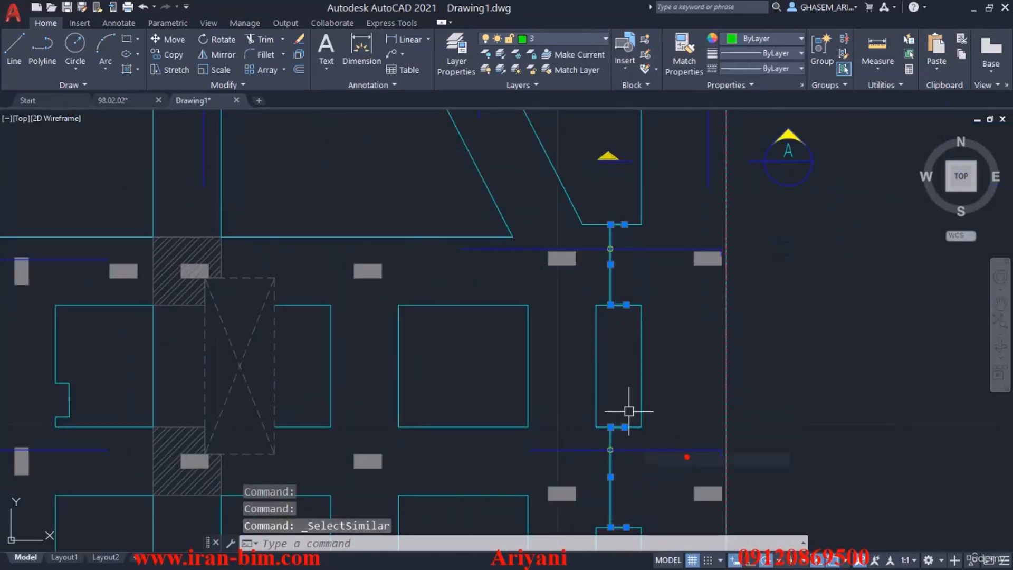
pyautogui.scroll(-5, 630, 406)
pyautogui.press('Delete')
# Select all blue reinforcement lines similar to the bar along grid 3 and erase them from the plan.
pyautogui.click(639, 341)
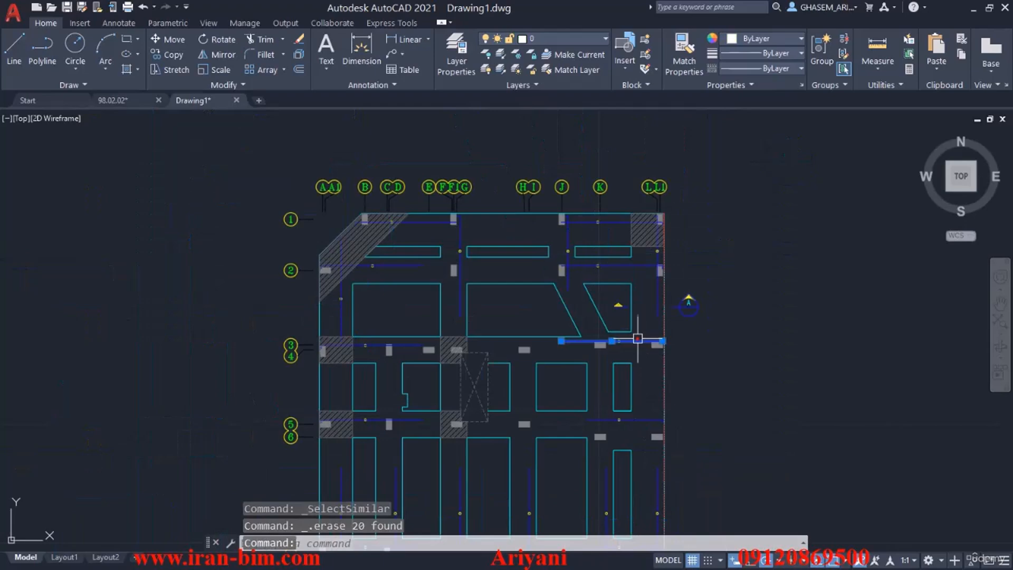
pyautogui.rightClick(694, 337)
pyautogui.click(741, 226)
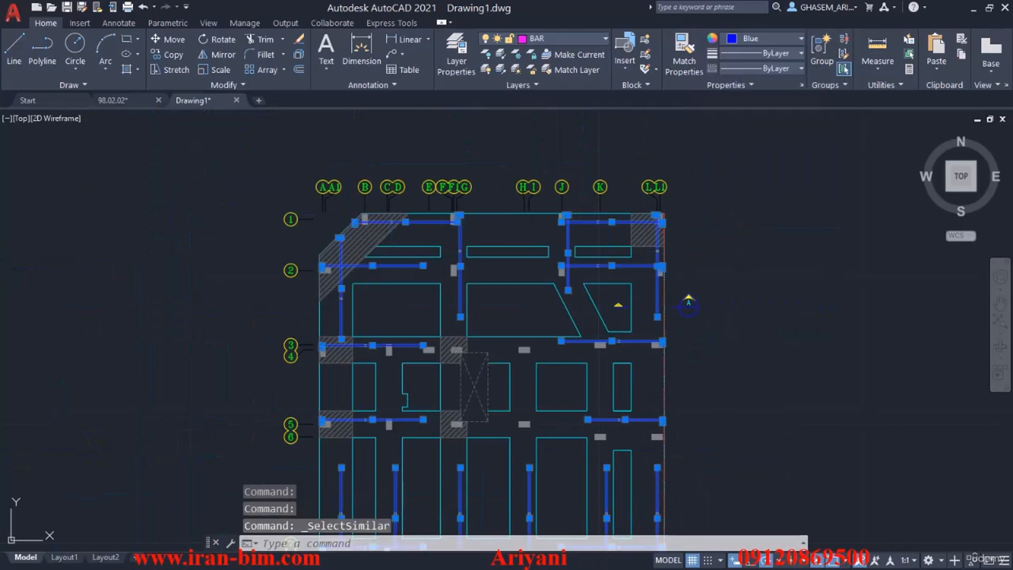
pyautogui.press('Delete')
# Select all symbols similar to the small yellow circle below the trapezoidal opening and erase them from the plan.
pyautogui.moveTo(750, 336); pyautogui.dragTo(617, 265, button='middle')
pyautogui.scroll(7, 523, 255)
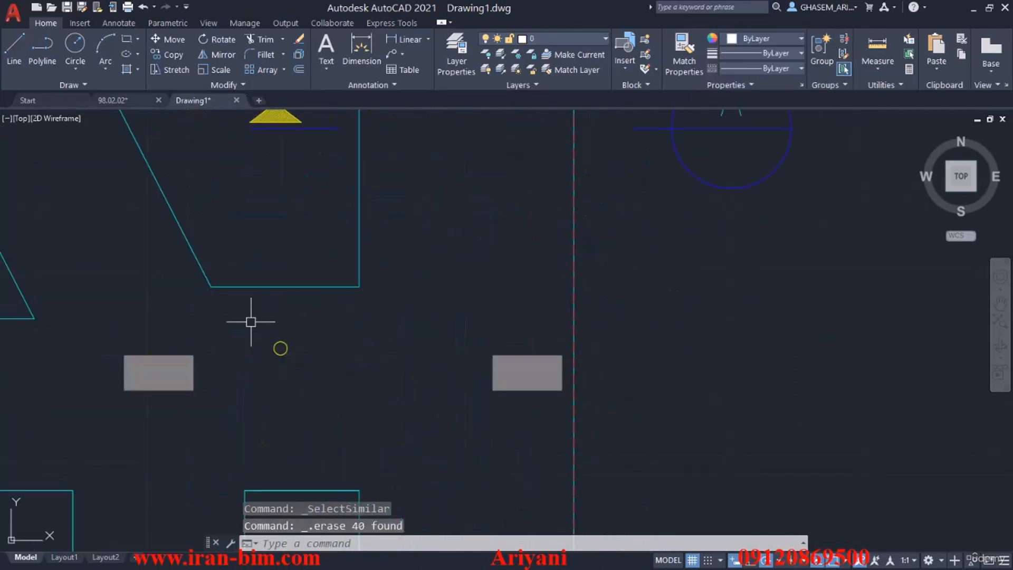
pyautogui.click(250, 321)
pyautogui.click(332, 378)
pyautogui.rightClick(419, 249)
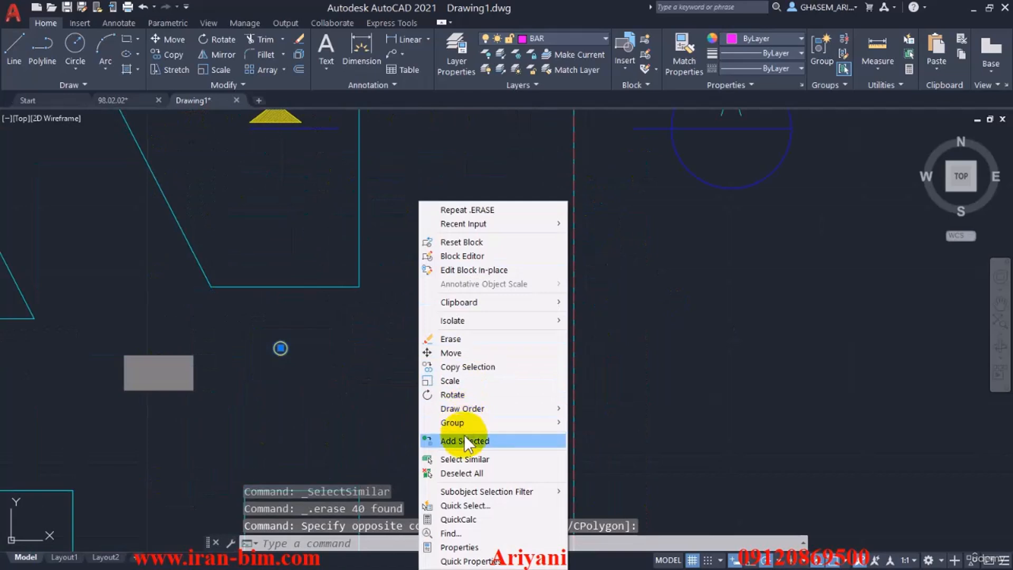
pyautogui.click(464, 459)
pyautogui.scroll(-5, 480, 420)
pyautogui.press('Delete')
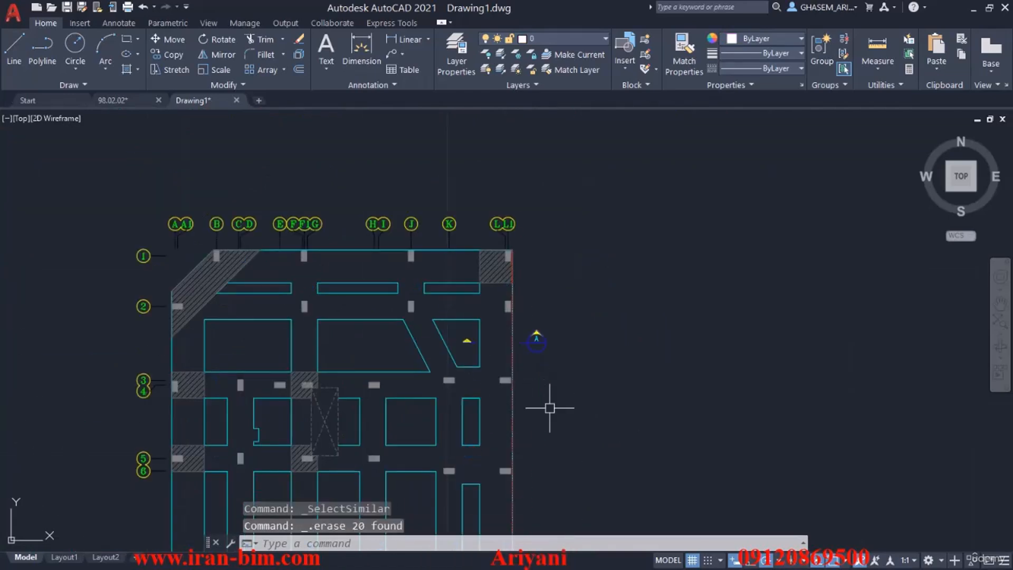
# Erase the section A marker beside the plan and the yellow arrow marker inside the trapezoidal opening.
pyautogui.moveTo(549, 407); pyautogui.dragTo(586, 286, button='middle')
pyautogui.click(602, 194)
pyautogui.click(561, 244)
pyautogui.scroll(6, 501, 217)
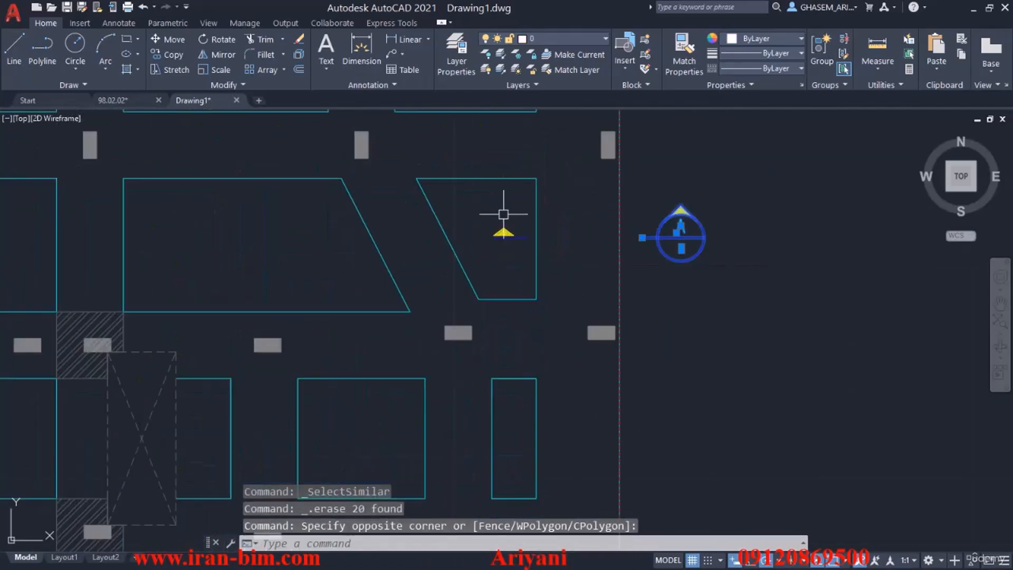
pyautogui.press('Delete')
pyautogui.press('Delete')
pyautogui.scroll(-7, 527, 263)
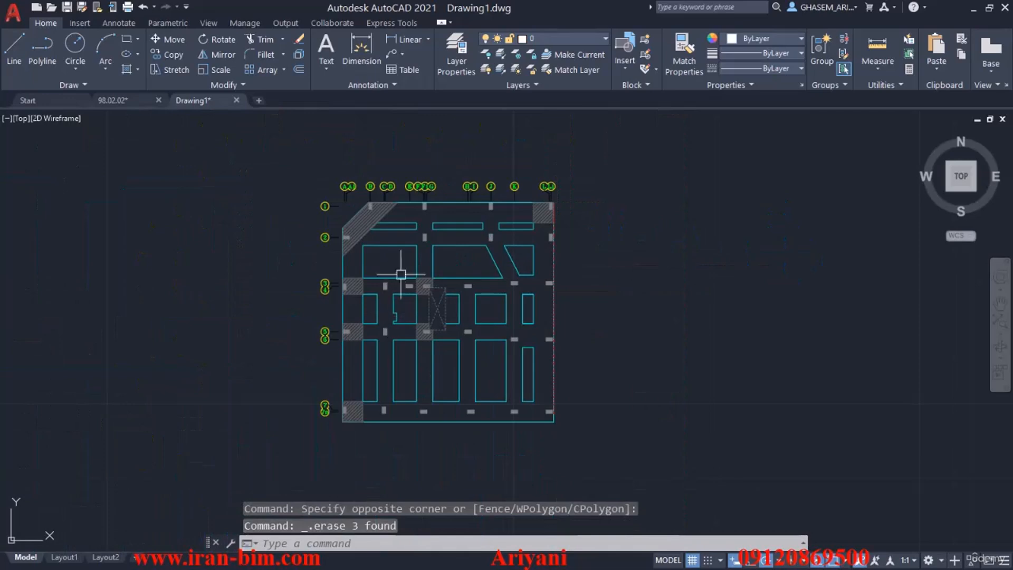
# Purge all unused named items from the cleaned foundation plan, repeating the purge for the remaining leftovers.
pyautogui.scroll(2, 355, 276)
pyautogui.scroll(-5, 542, 280)
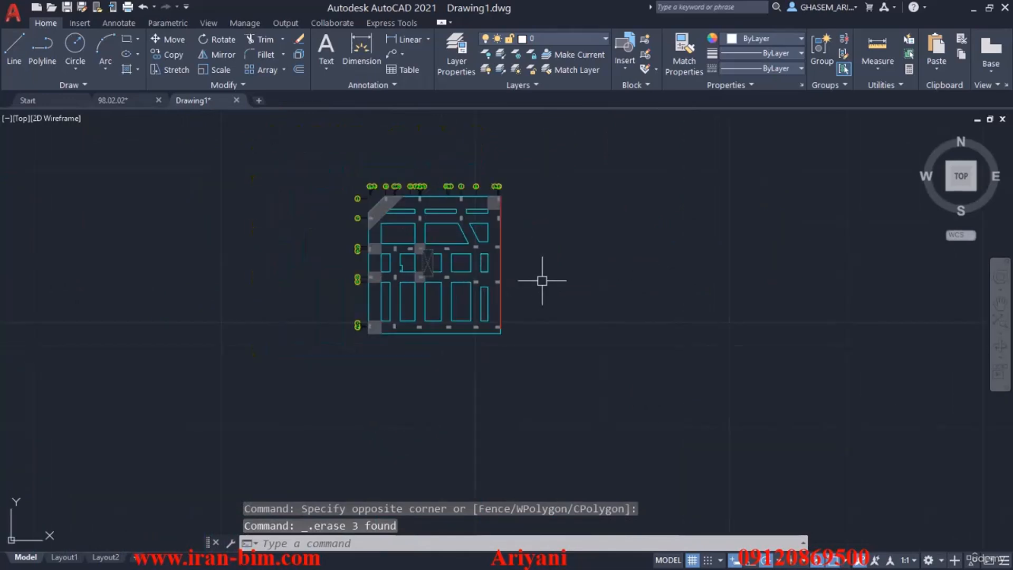
pyautogui.write('PU')
pyautogui.press('Return')
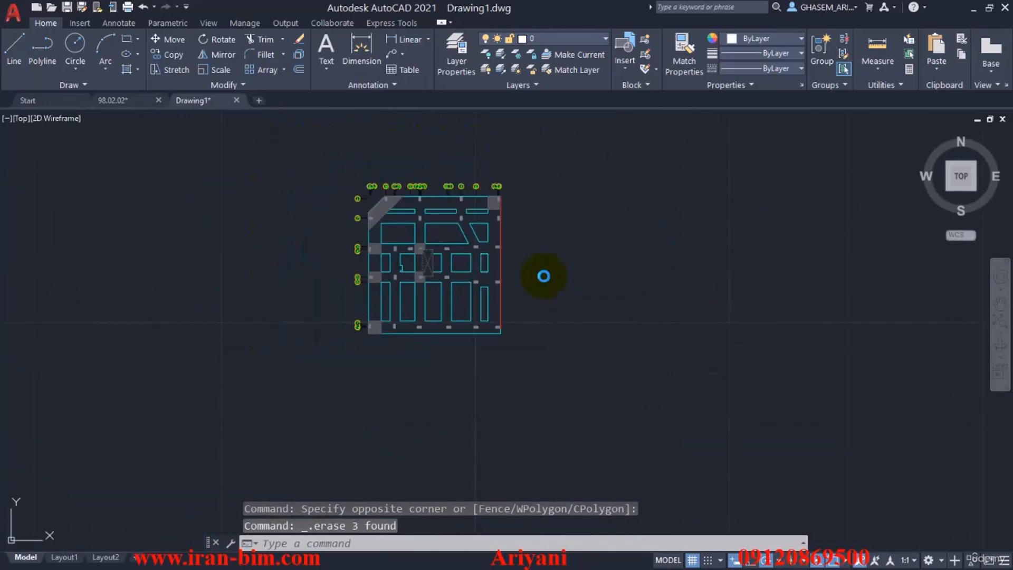
pyautogui.click(561, 417)
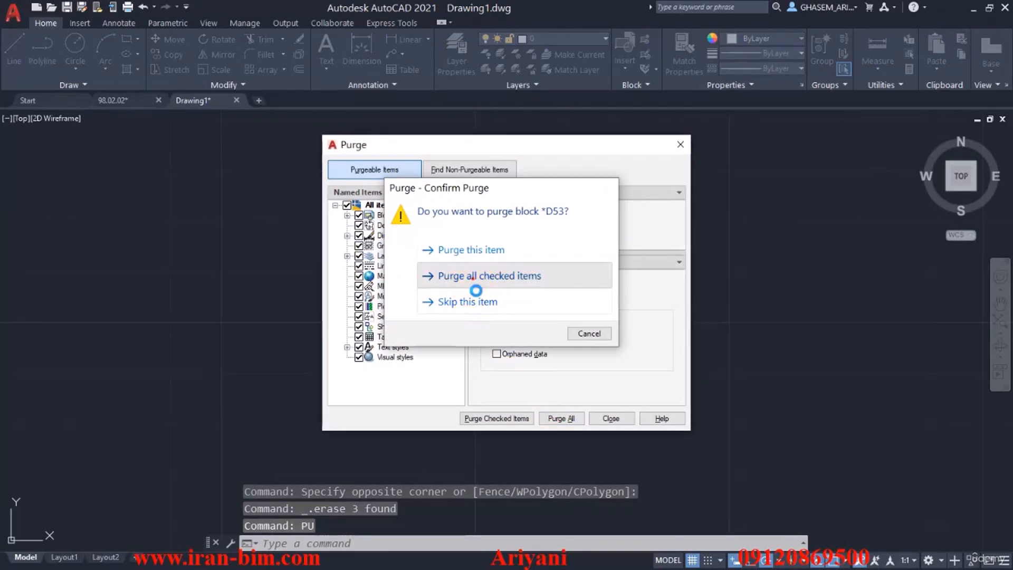
pyautogui.click(481, 273)
pyautogui.click(561, 418)
pyautogui.click(477, 271)
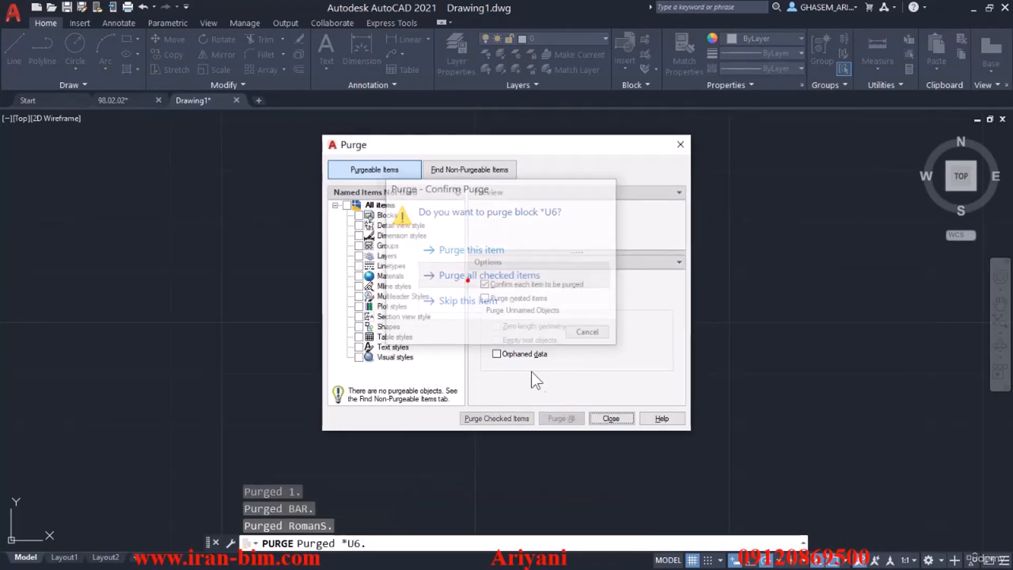
pyautogui.click(610, 418)
# Move the entire foundation plan from a base point near its centre to the origin at 0,0.
pyautogui.write('m')
pyautogui.press('Return')
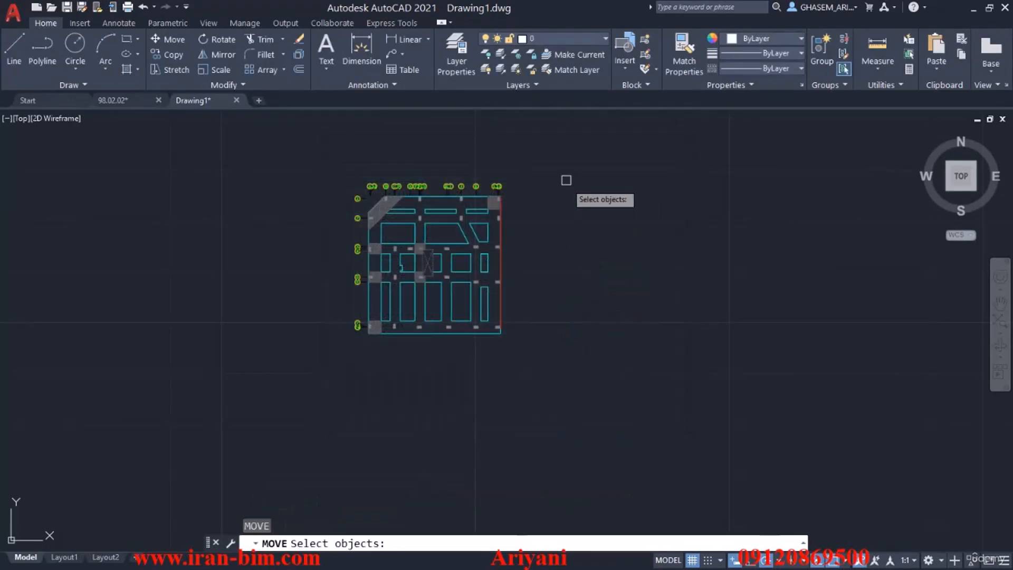
pyautogui.click(565, 179)
pyautogui.click(305, 401)
pyautogui.press('Return')
pyautogui.scroll(3, 414, 289)
pyautogui.click(528, 242)
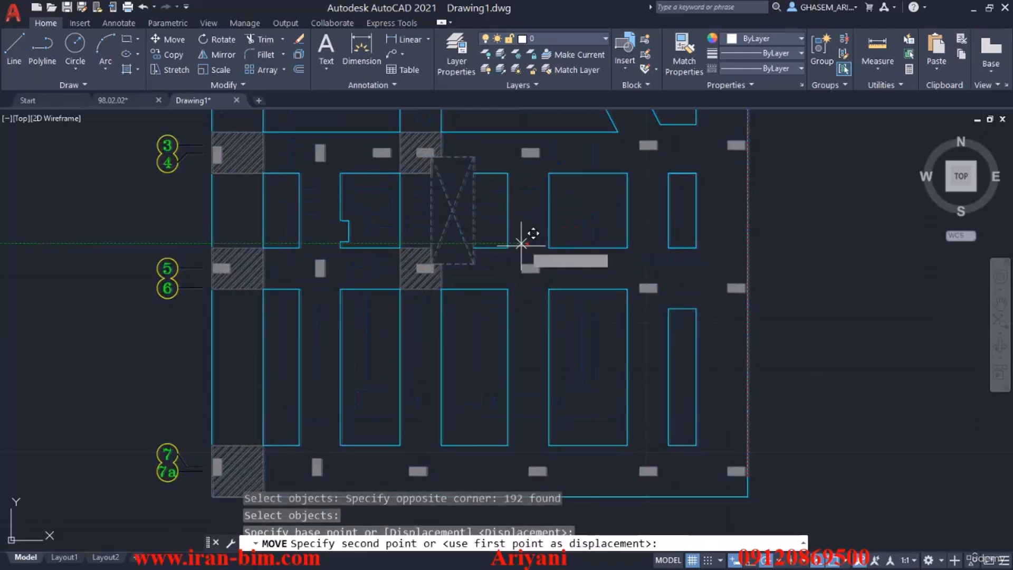
pyautogui.write('#0')
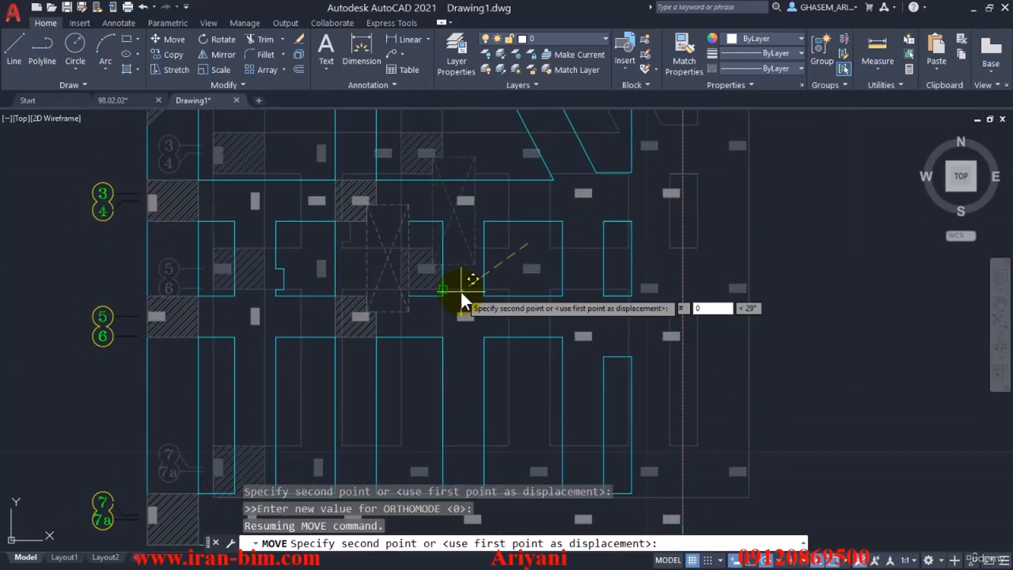
pyautogui.write(',0')
pyautogui.press('Return')
pyautogui.middleClick(472, 295)
pyautogui.middleClick(473, 295)
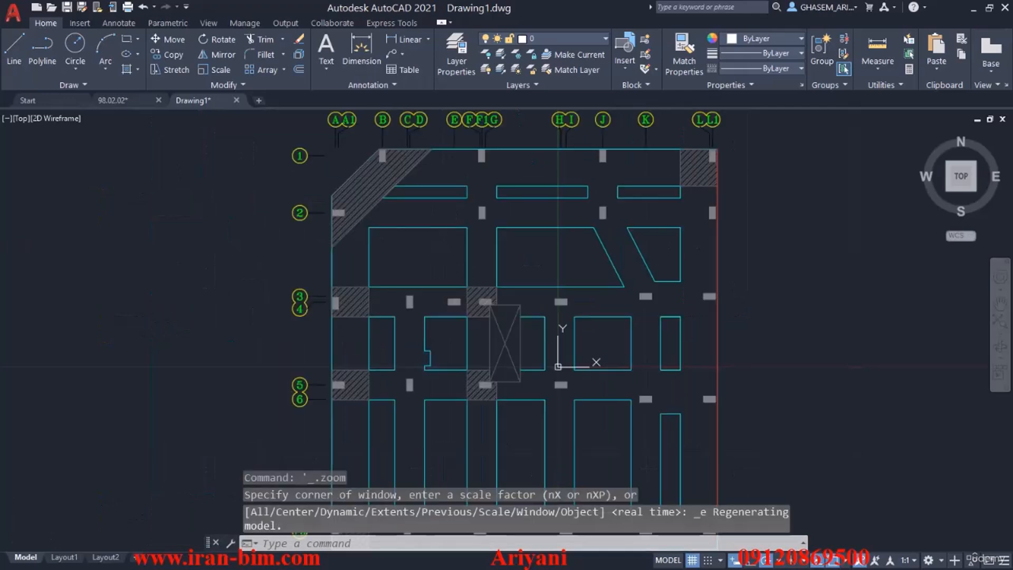
pyautogui.moveTo(269, 269); pyautogui.dragTo(253, 239, button='middle')
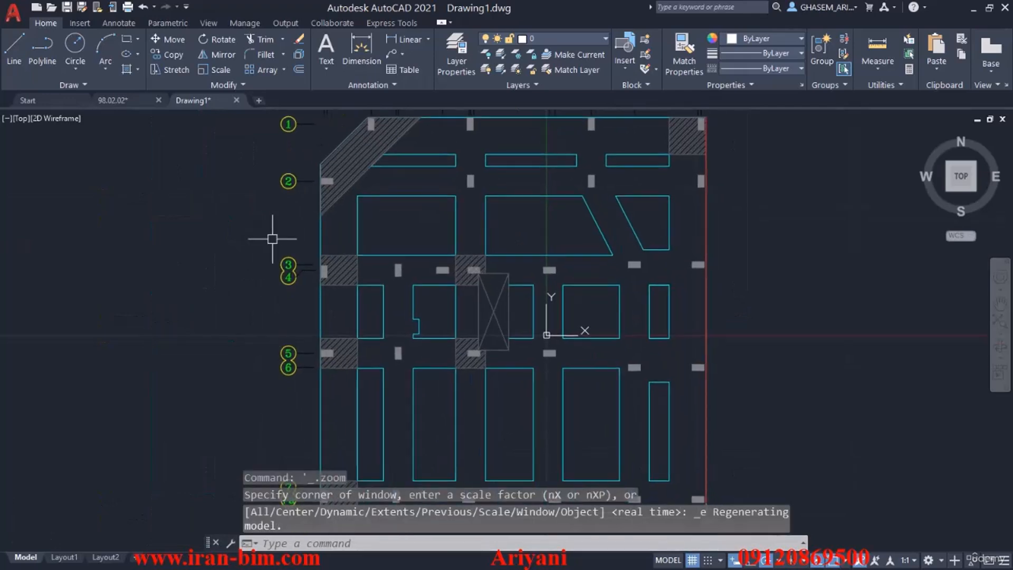
# Start saving the drawing and set the destination to the 03-Structure Model\FILES\CAD folder under BIM Course IRAN-BIM.
pyautogui.hotkey('ctrl', 's')
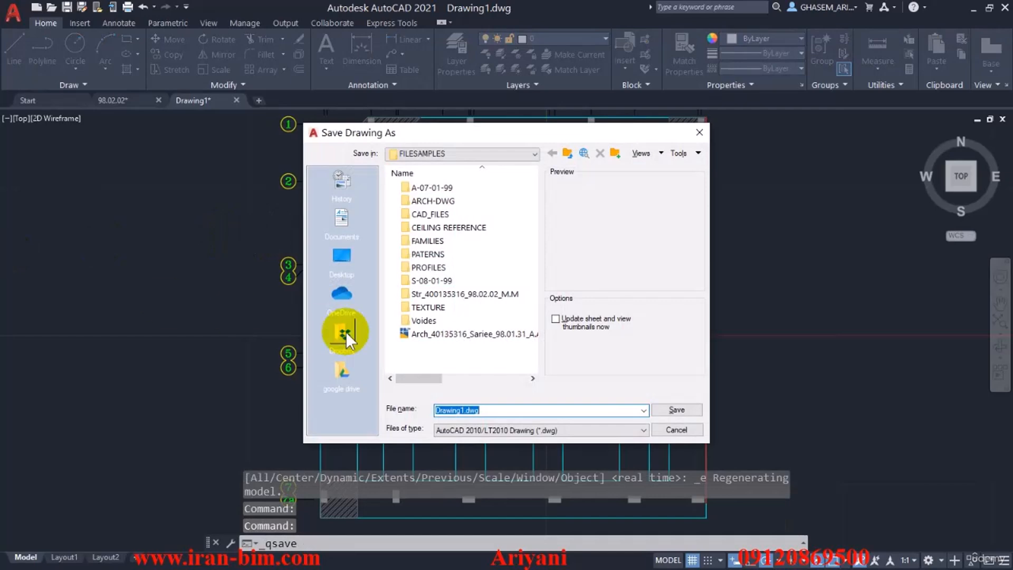
pyautogui.doubleClick(436, 241)
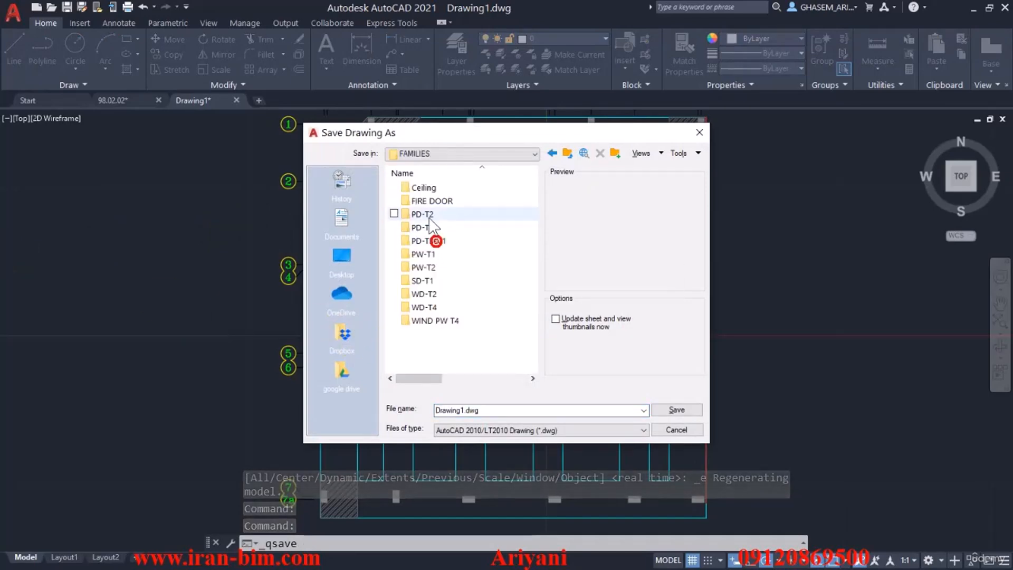
pyautogui.press('BackSpace')
pyautogui.click(447, 153)
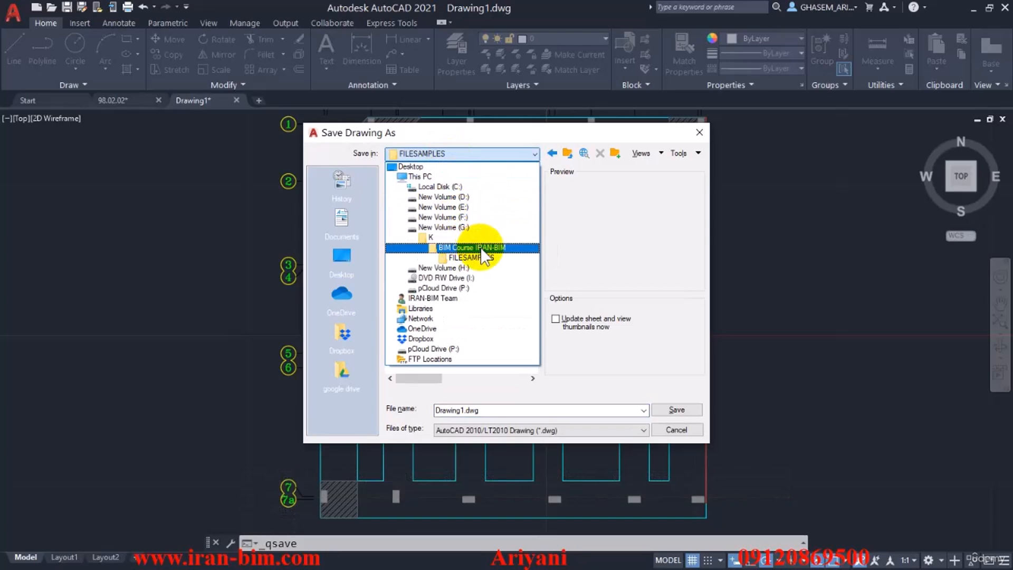
pyautogui.click(482, 247)
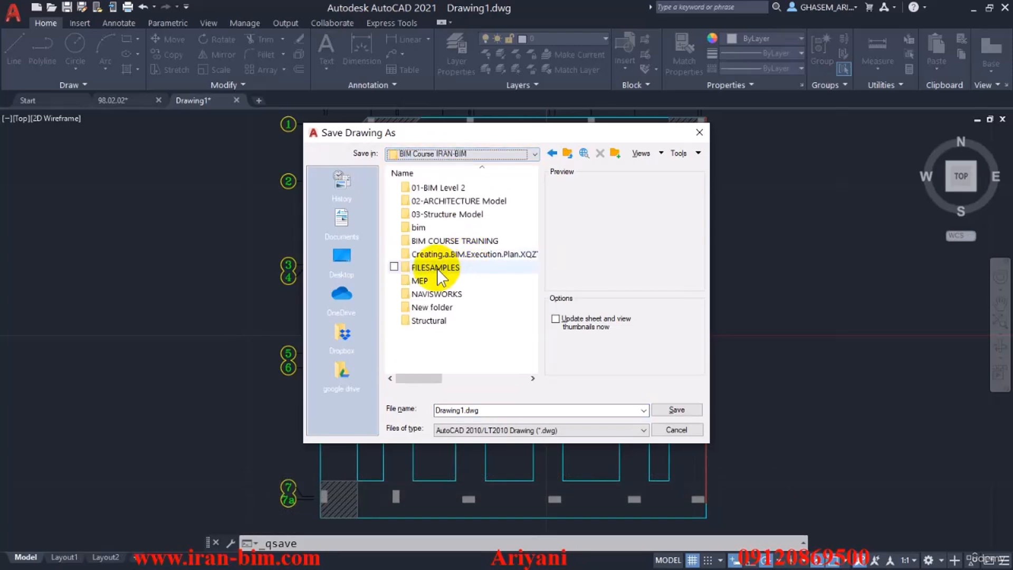
pyautogui.click(436, 215)
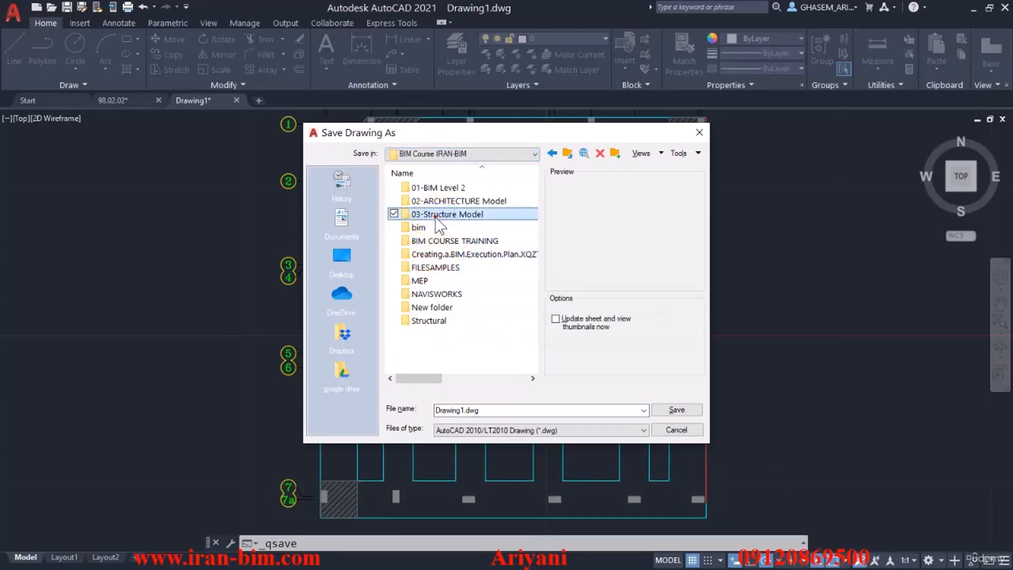
pyautogui.doubleClick(436, 216)
pyautogui.click(420, 202)
pyautogui.doubleClick(420, 201)
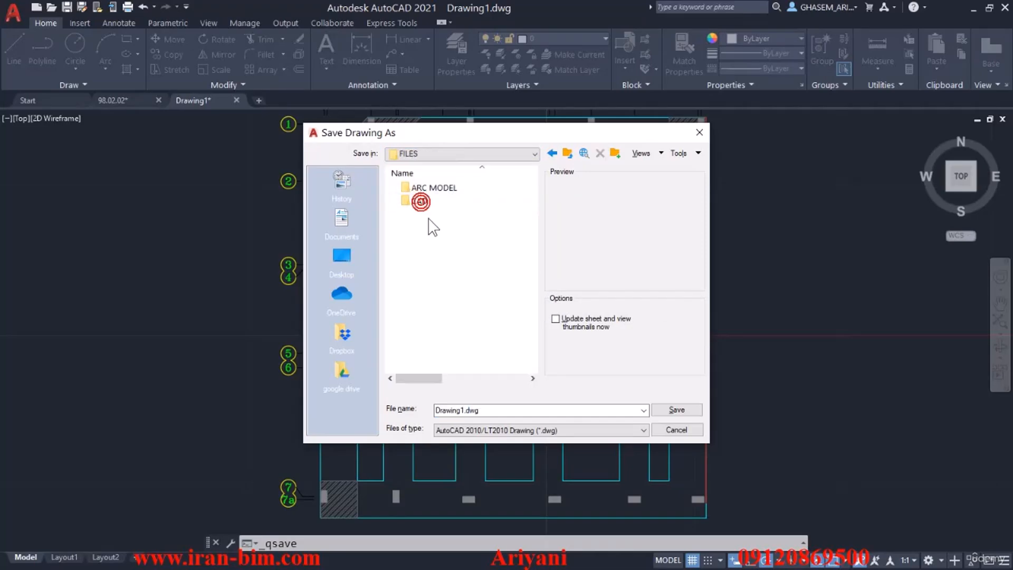
pyautogui.doubleClick(422, 201)
# Name the drawing 01-FOUNDATION and save it in the CAD folder.
pyautogui.doubleClick(499, 409)
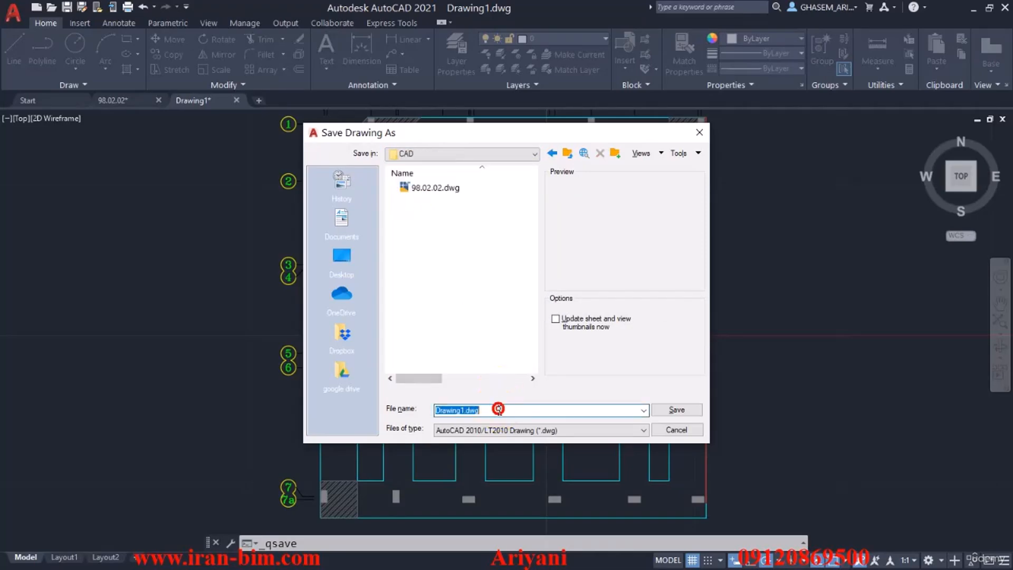
pyautogui.write('FOUNDATION')
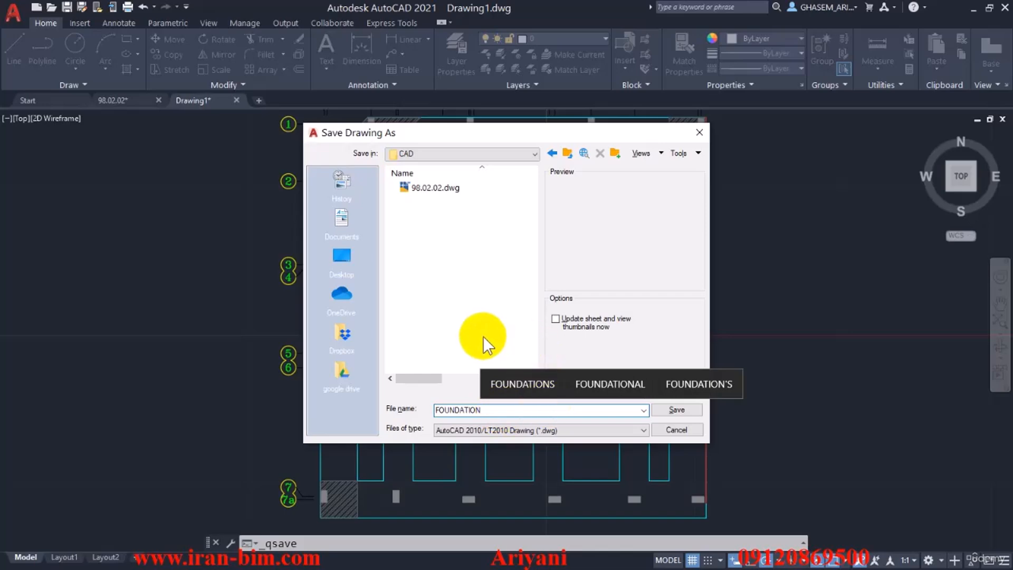
pyautogui.click(435, 409)
pyautogui.write('01')
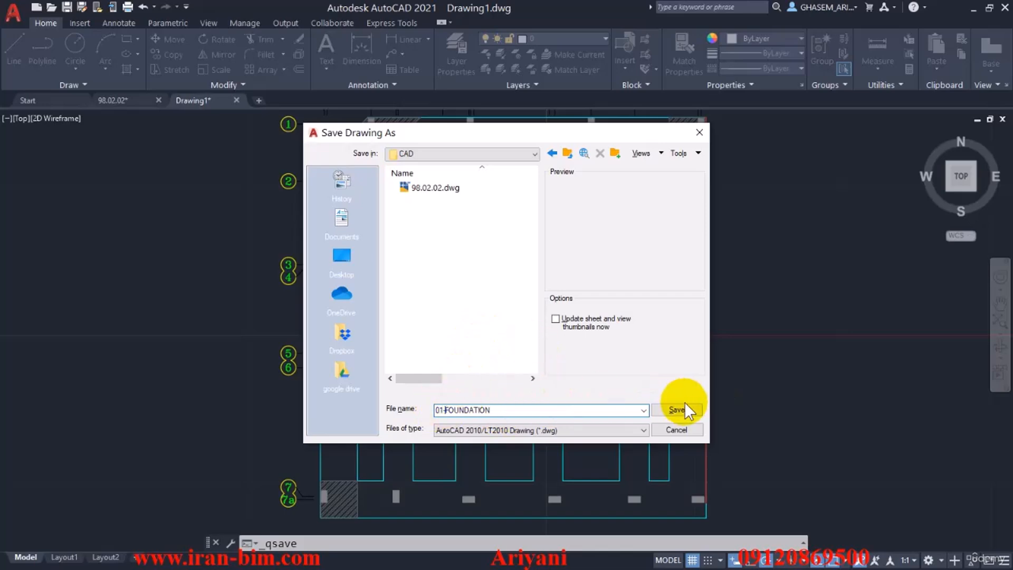
pyautogui.click(684, 404)
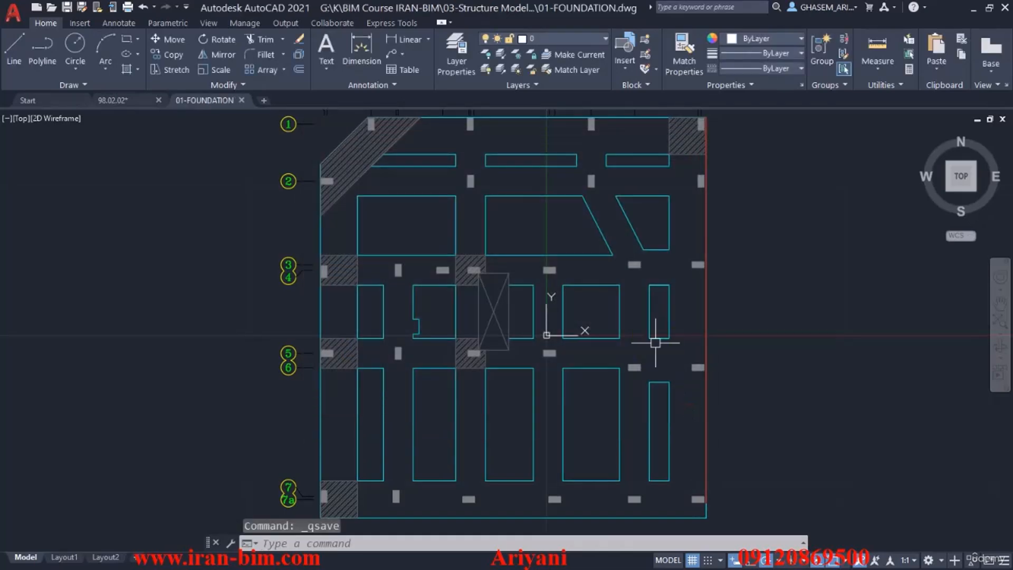
# Copy the full file path of the 01-FOUNDATION drawing.
pyautogui.rightClick(213, 96)
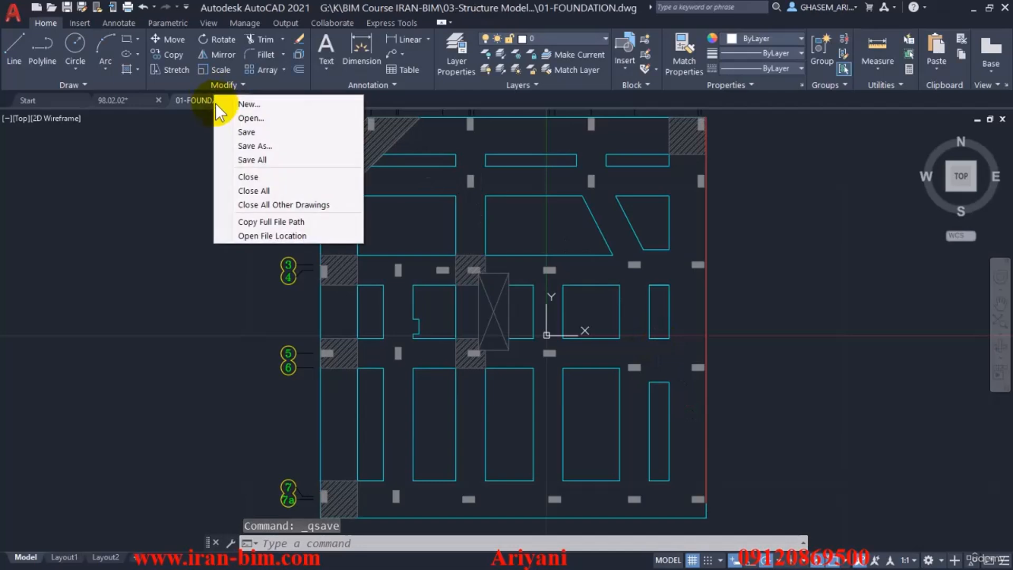
pyautogui.click(191, 97)
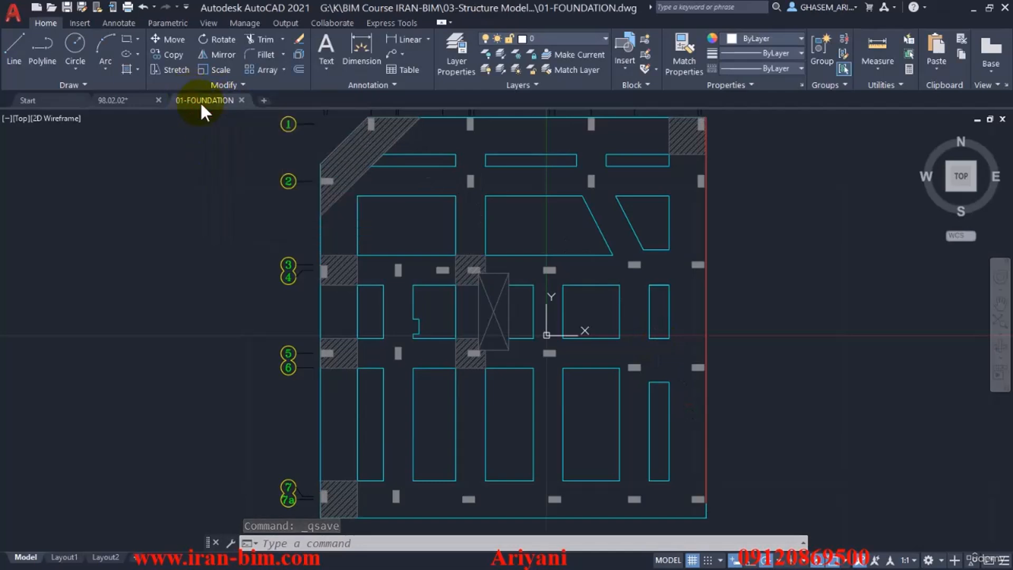
pyautogui.rightClick(215, 99)
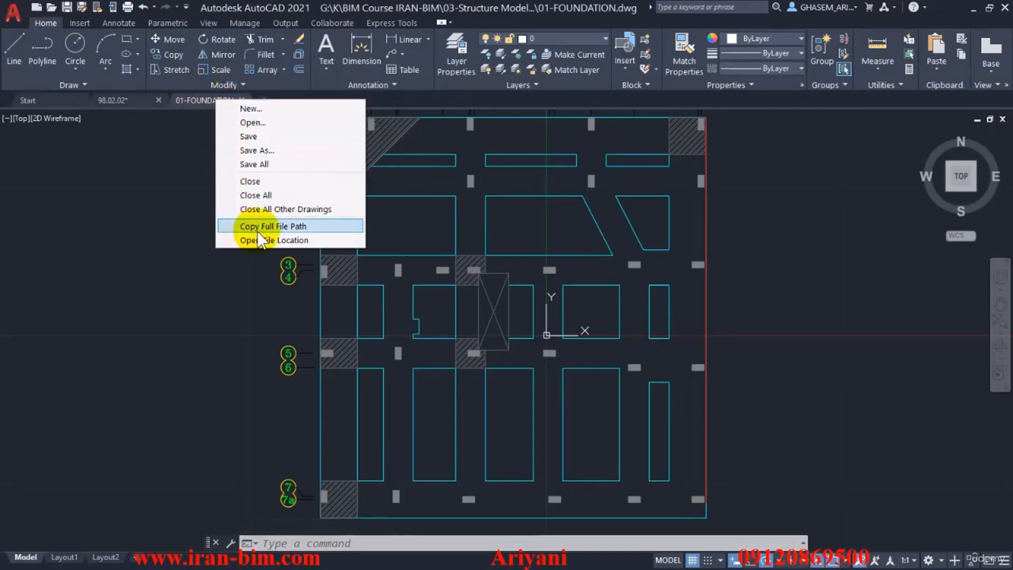
pyautogui.click(291, 230)
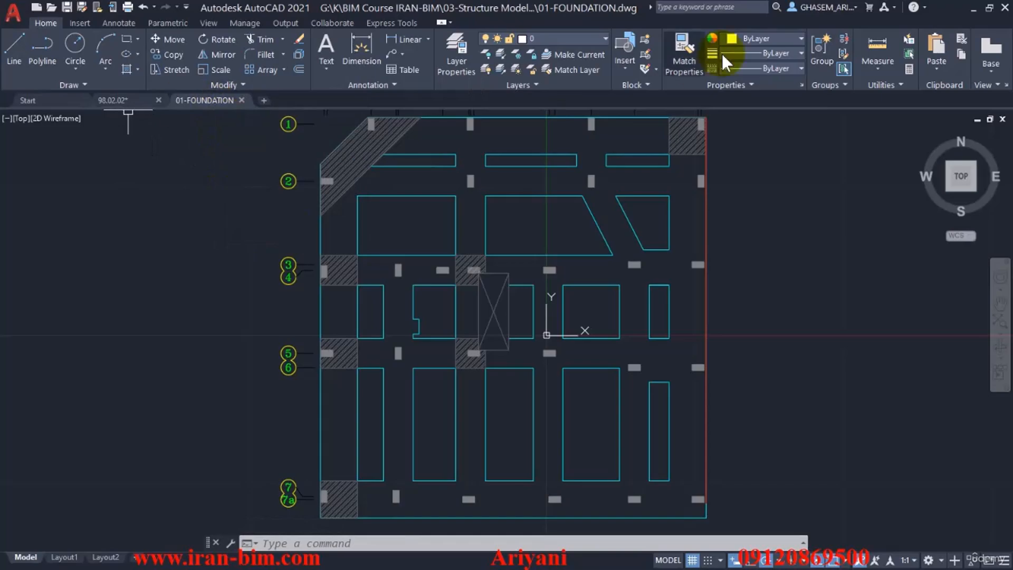
# Switch to Revit and open the STR-T.O.F structural plan from its level in the North elevation.
pyautogui.click(971, 8)
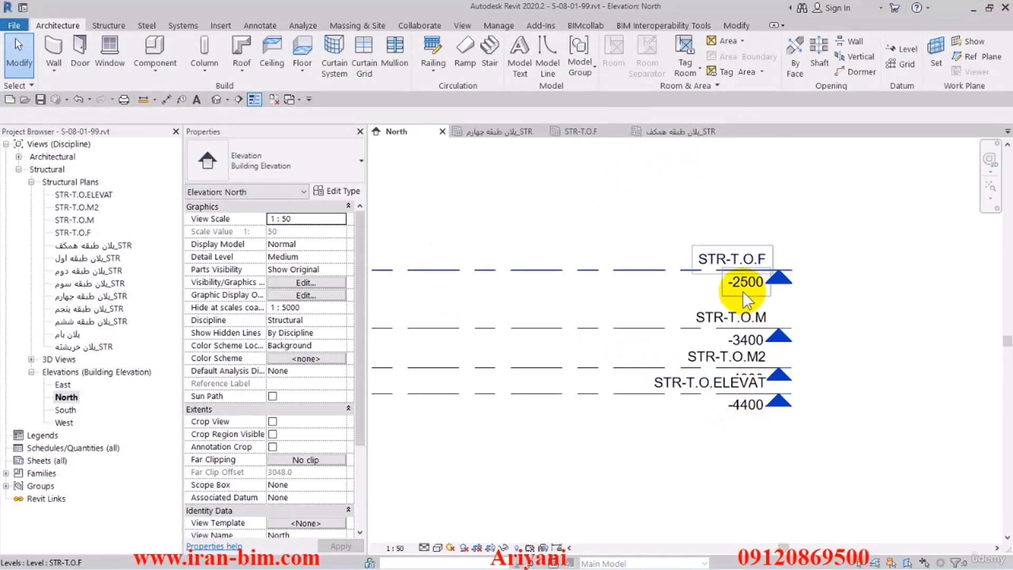
pyautogui.doubleClick(778, 278)
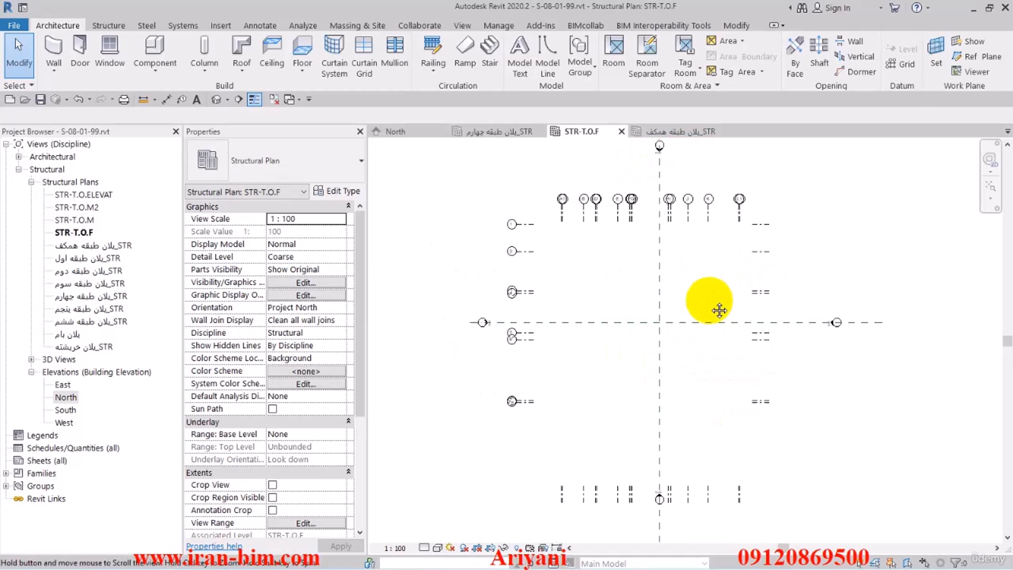
pyautogui.moveTo(719, 310); pyautogui.dragTo(710, 307, button='middle')
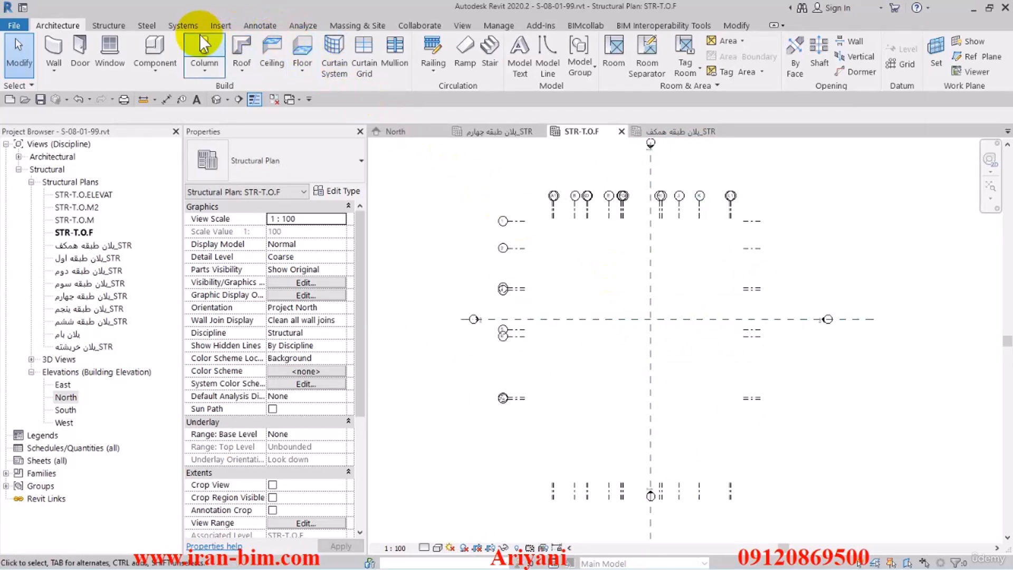
# Try to link 01-FOUNDATION.dwg into the STR-T.O.F plan using its copied path, with Black and White colors and a chosen import unit.
pyautogui.click(216, 27)
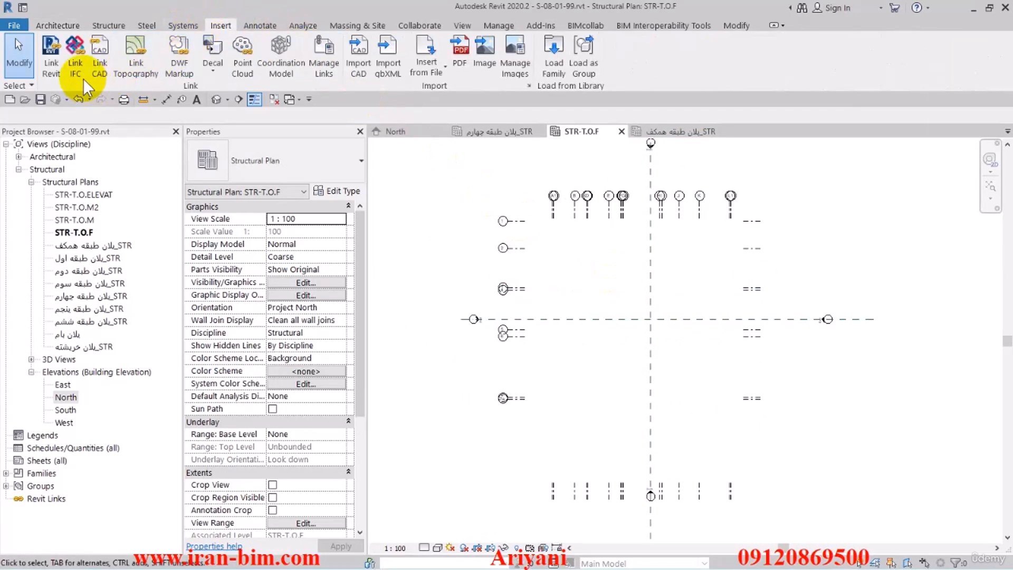
pyautogui.click(98, 76)
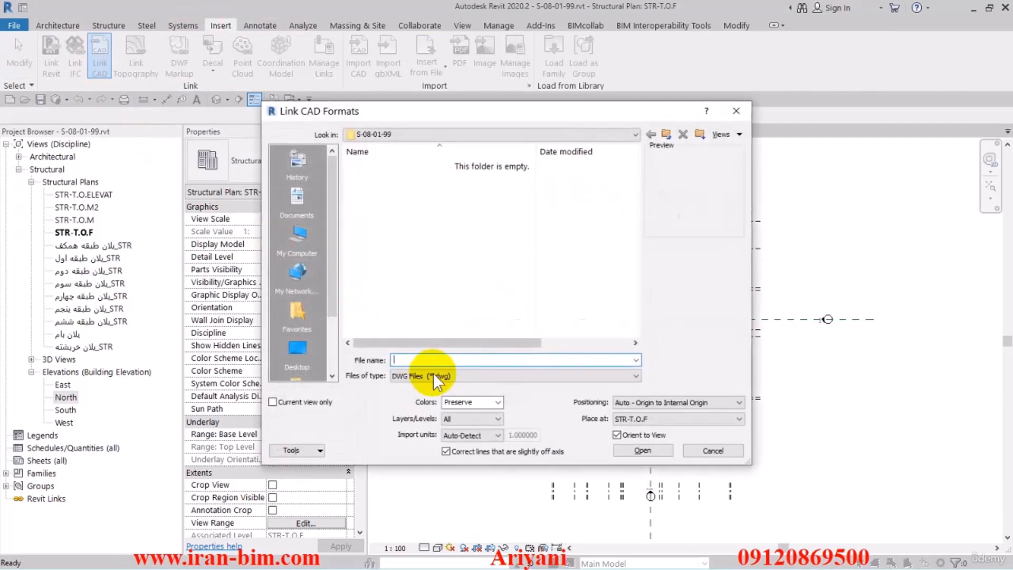
pyautogui.rightClick(443, 359)
pyautogui.click(470, 409)
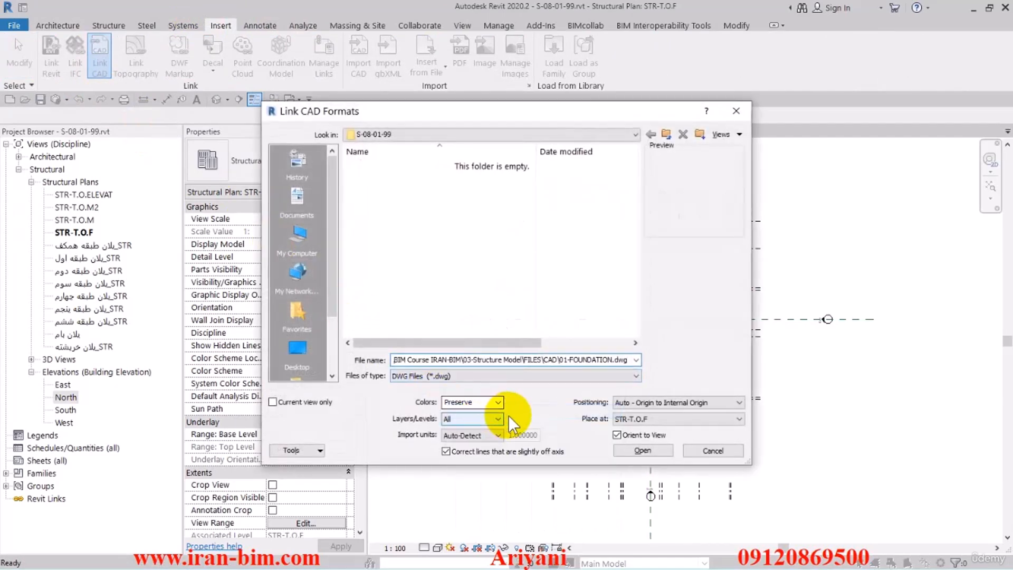
pyautogui.click(498, 402)
pyautogui.click(490, 445)
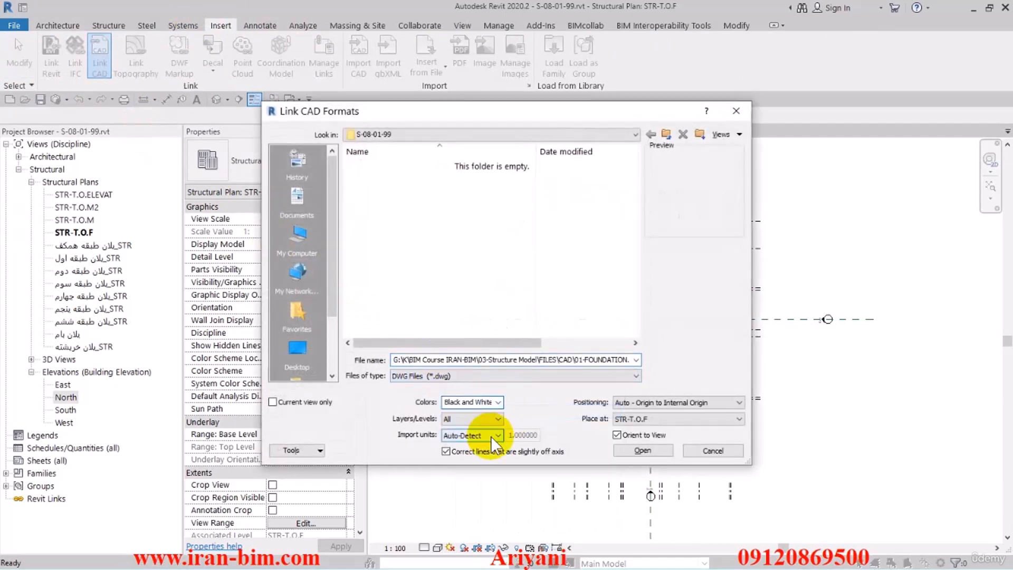
pyautogui.click(496, 435)
pyautogui.click(467, 450)
pyautogui.click(707, 451)
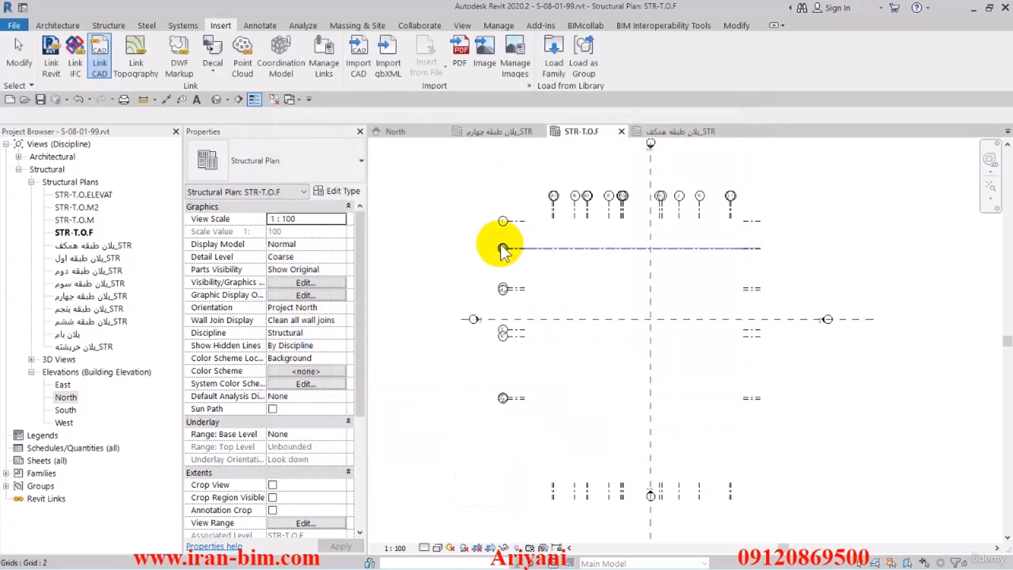
# Set the project's length units to meters with 2 decimal places and the unit symbol m.
pyautogui.press('u')
pyautogui.press('n')
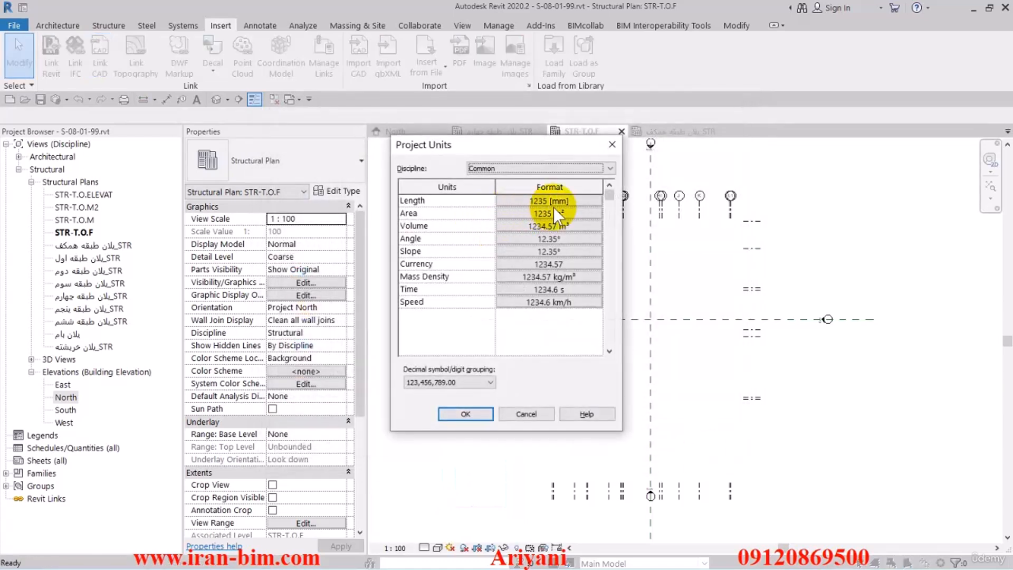
pyautogui.click(553, 201)
pyautogui.click(528, 220)
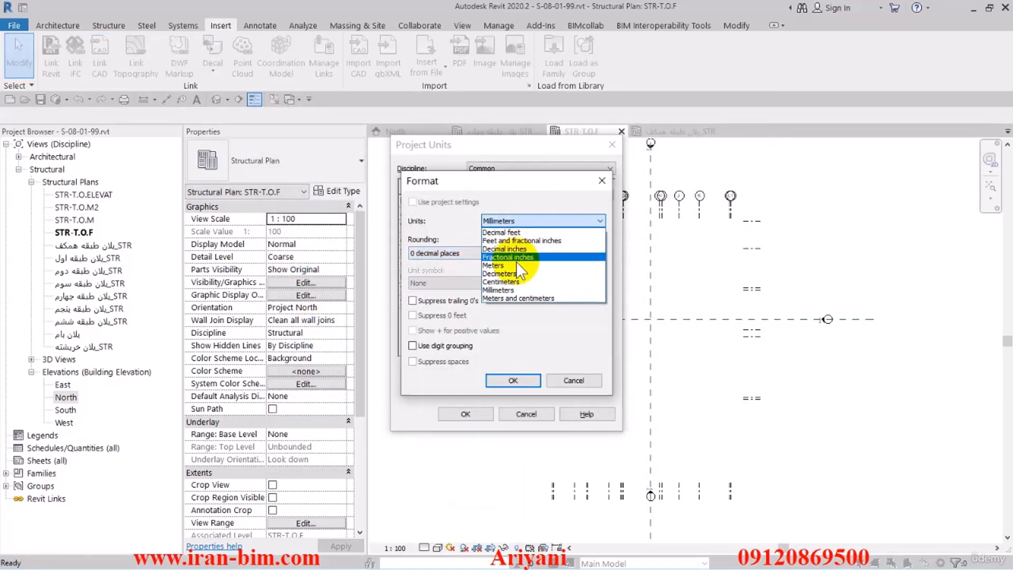
pyautogui.click(506, 265)
pyautogui.click(450, 253)
pyautogui.click(457, 306)
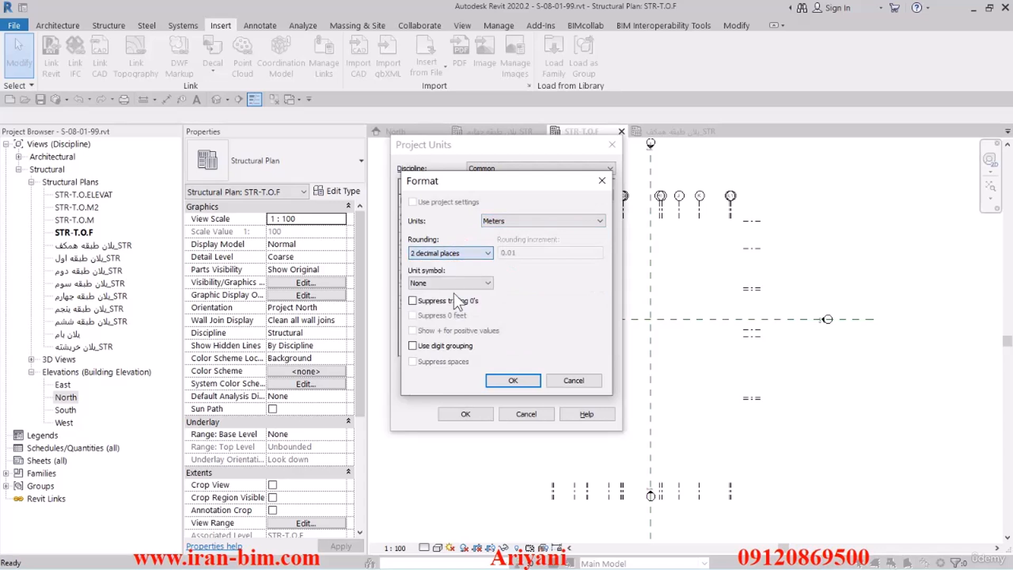
pyautogui.click(498, 378)
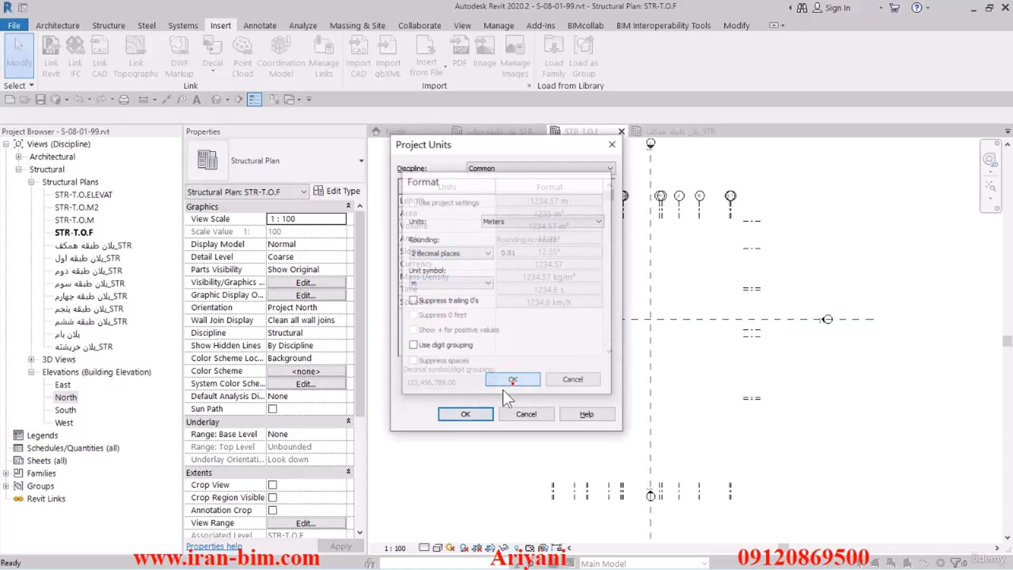
pyautogui.click(465, 413)
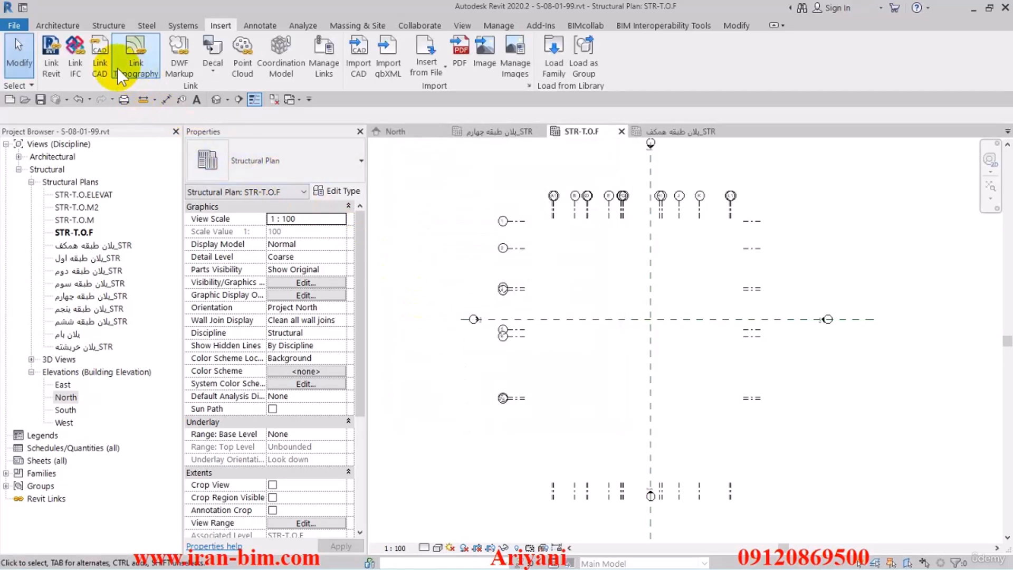
# Try to link 01-FOUNDATION.dwg into the STR-T.O.F plan using its copied path, with meter import units and Manual - Origin positioning.
pyautogui.click(101, 72)
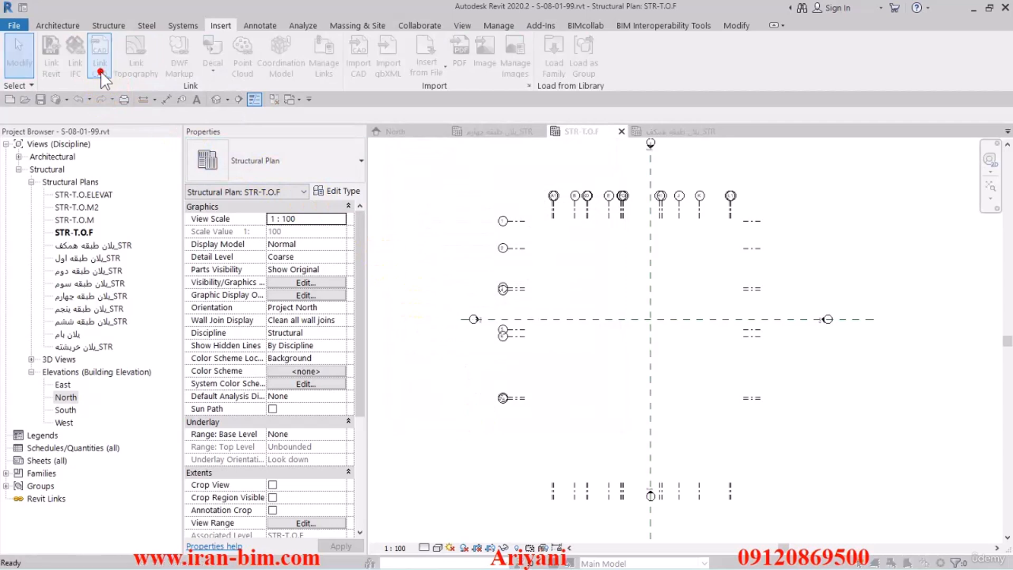
pyautogui.rightClick(473, 360)
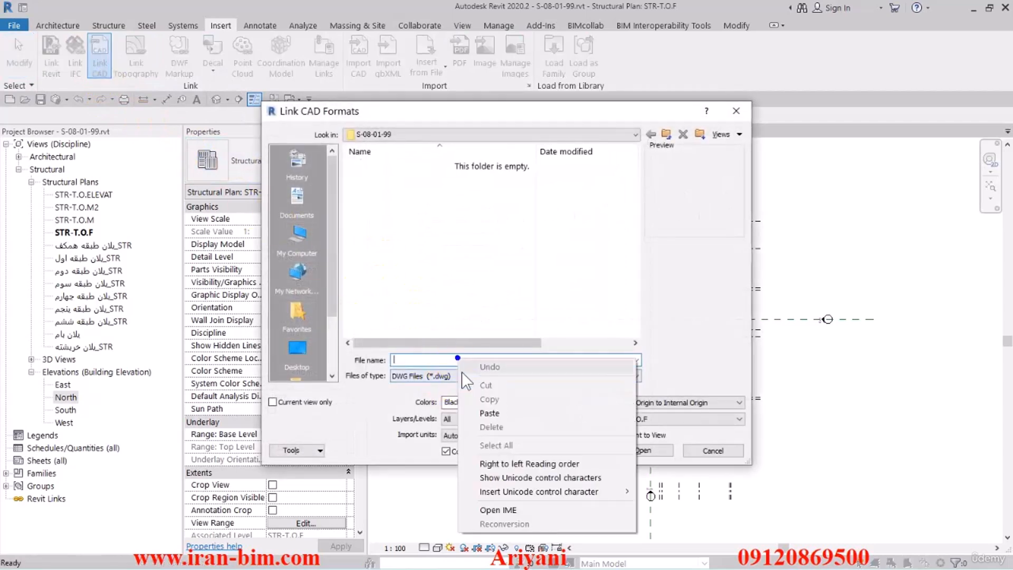
pyautogui.click(492, 413)
pyautogui.click(497, 435)
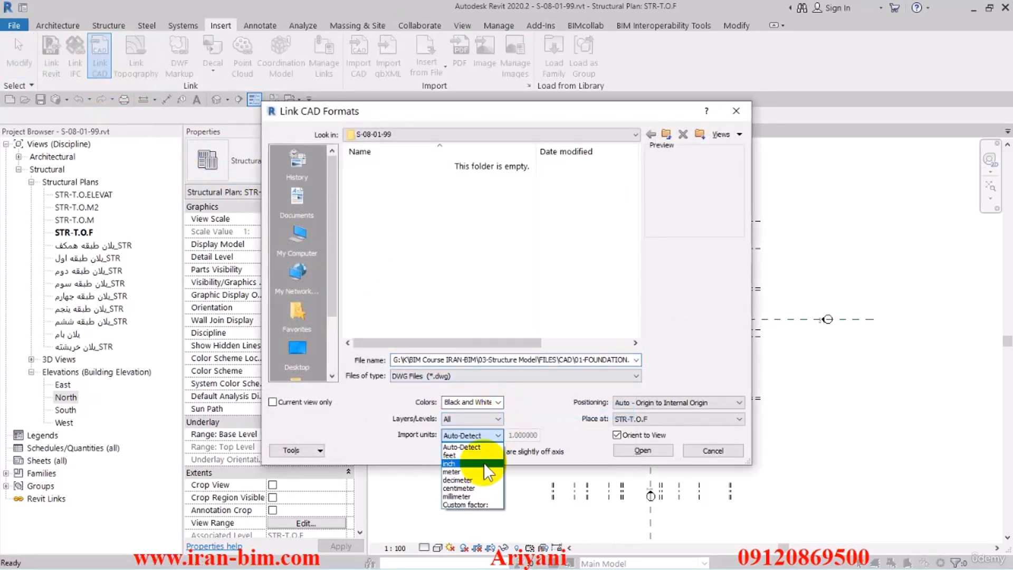
pyautogui.click(501, 471)
pyautogui.click(708, 404)
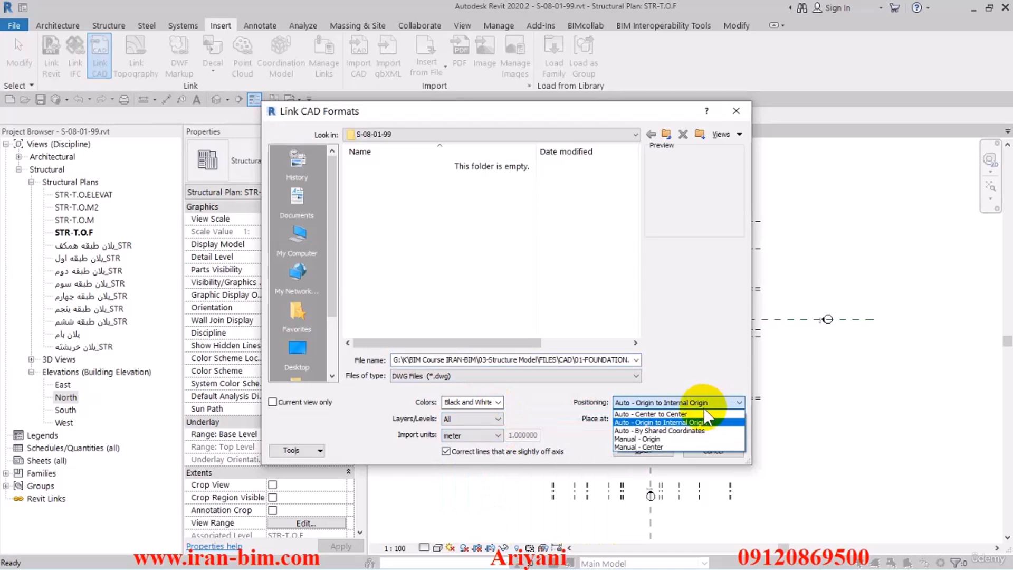
pyautogui.click(683, 439)
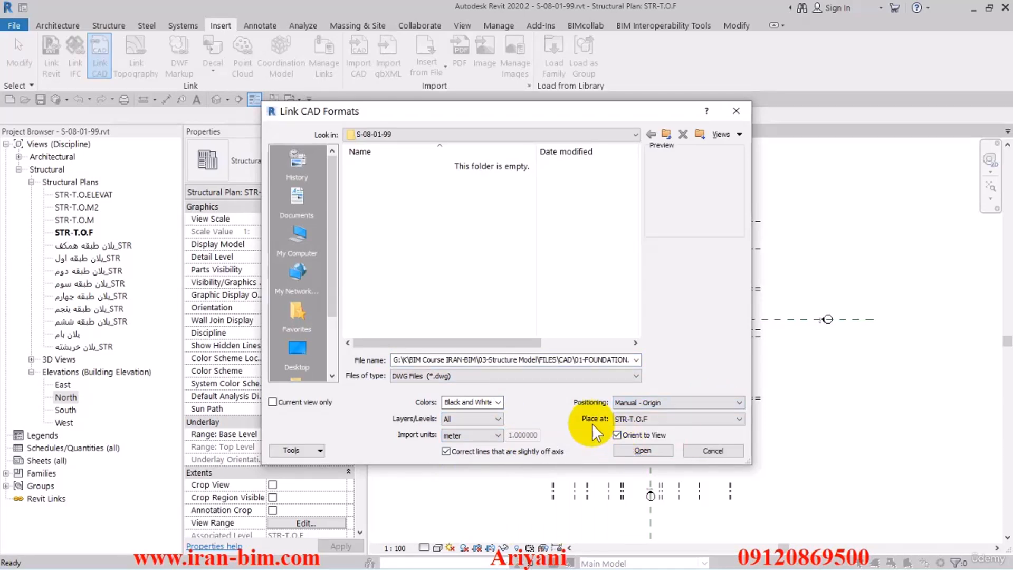
pyautogui.click(638, 450)
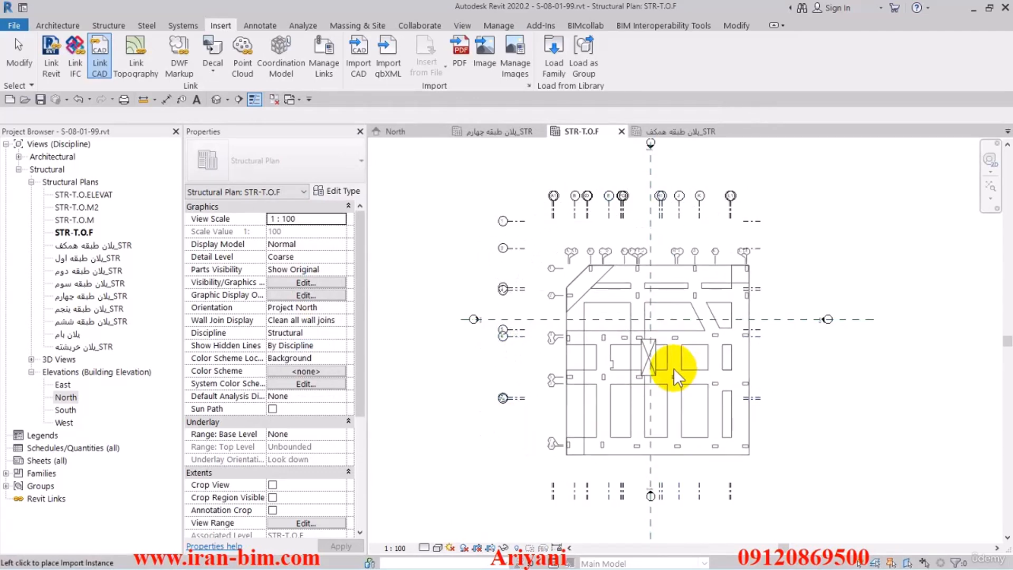
pyautogui.click(672, 360)
pyautogui.click(659, 347)
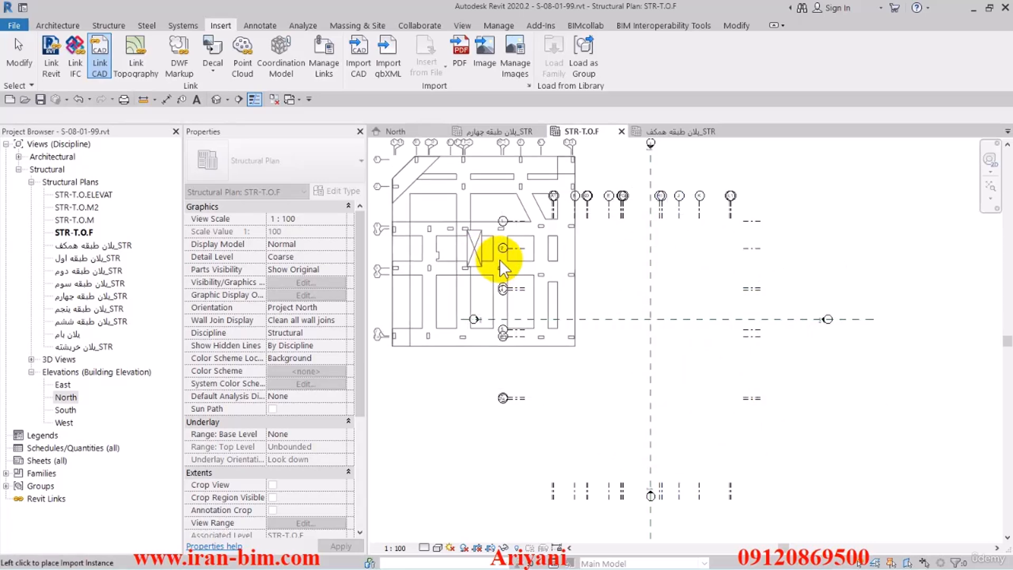
pyautogui.press('Escape')
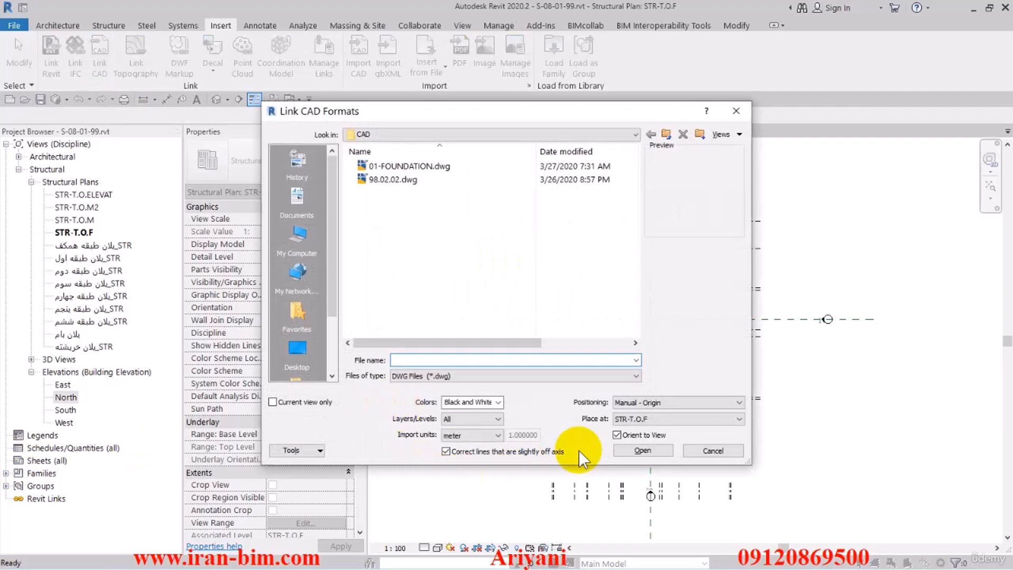
pyautogui.click(713, 451)
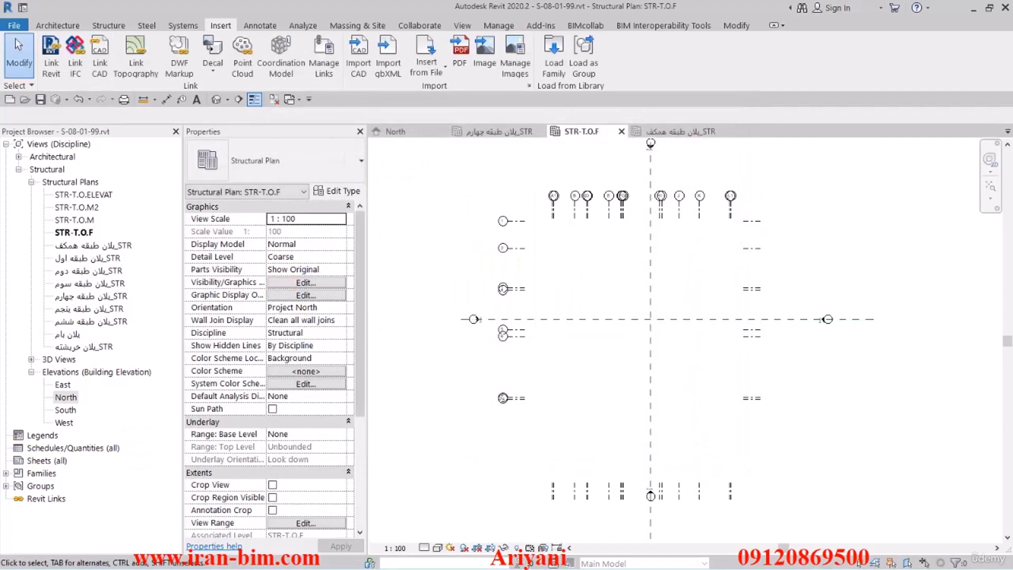
# Switch to AutoCAD and open the recent architectural drawing, ignoring its unresolved reference files.
pyautogui.hotkey('alt', 'Tab')
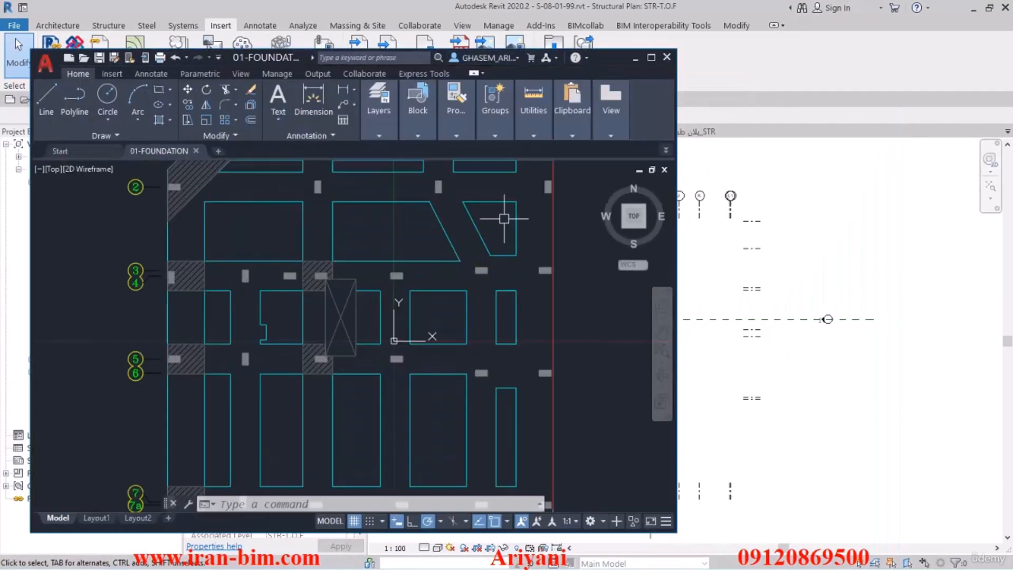
pyautogui.click(650, 57)
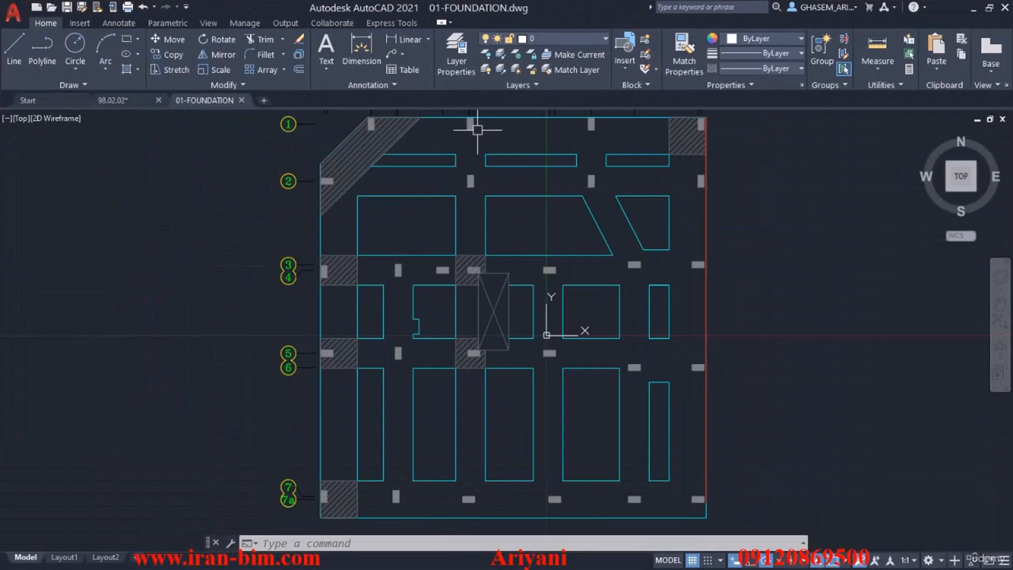
pyautogui.click(122, 97)
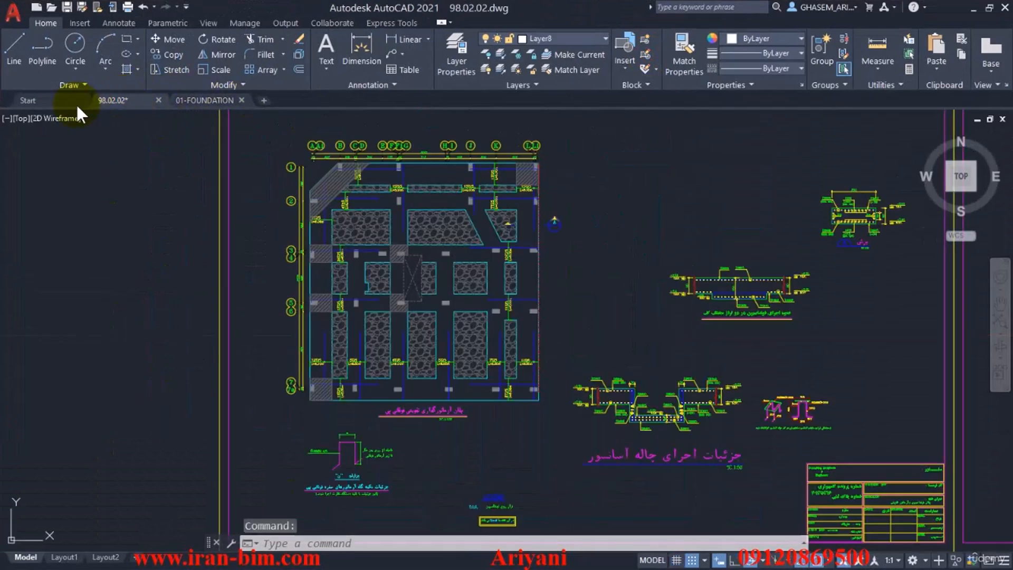
pyautogui.click(30, 99)
pyautogui.click(442, 291)
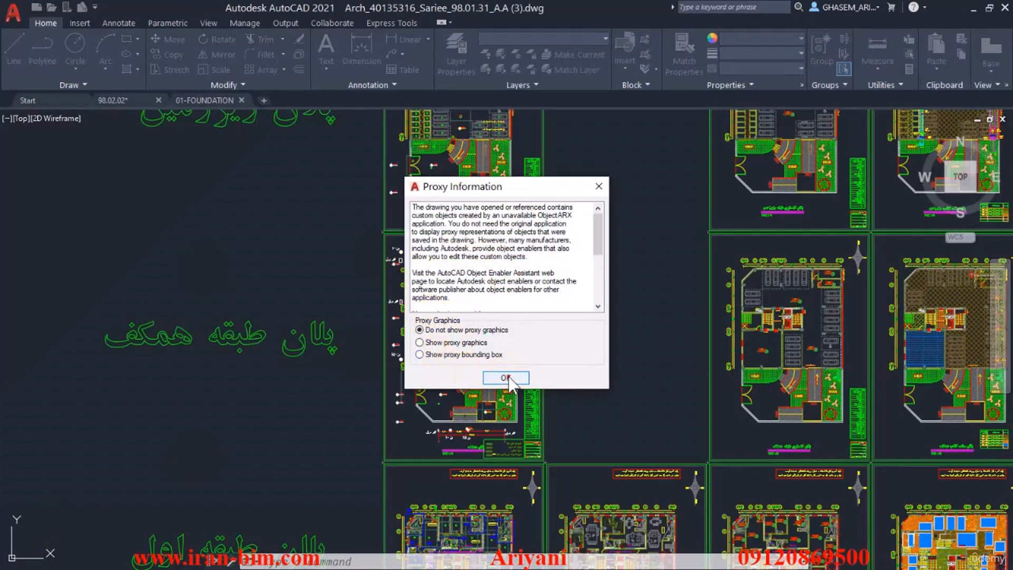
pyautogui.click(507, 377)
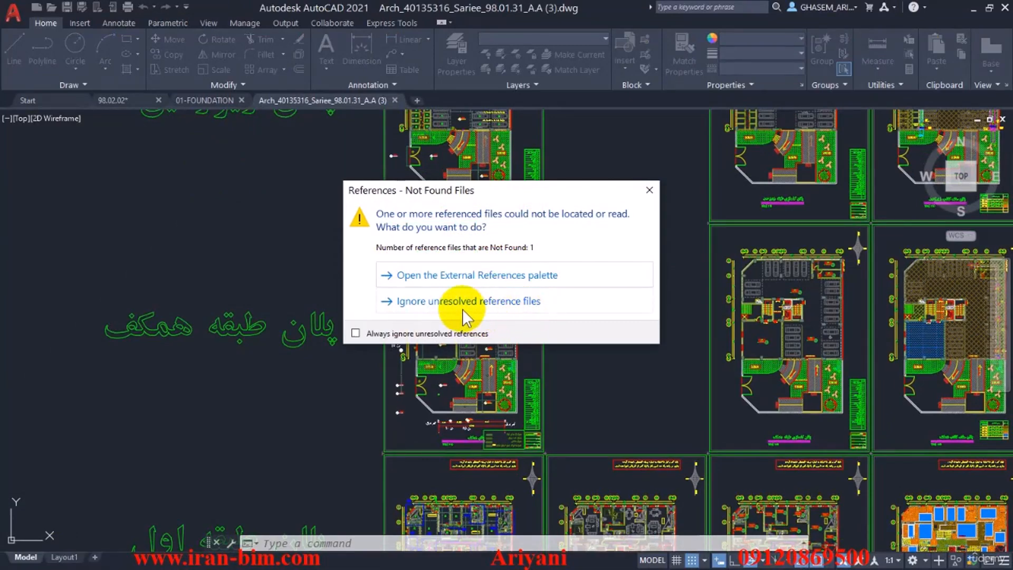
pyautogui.click(466, 302)
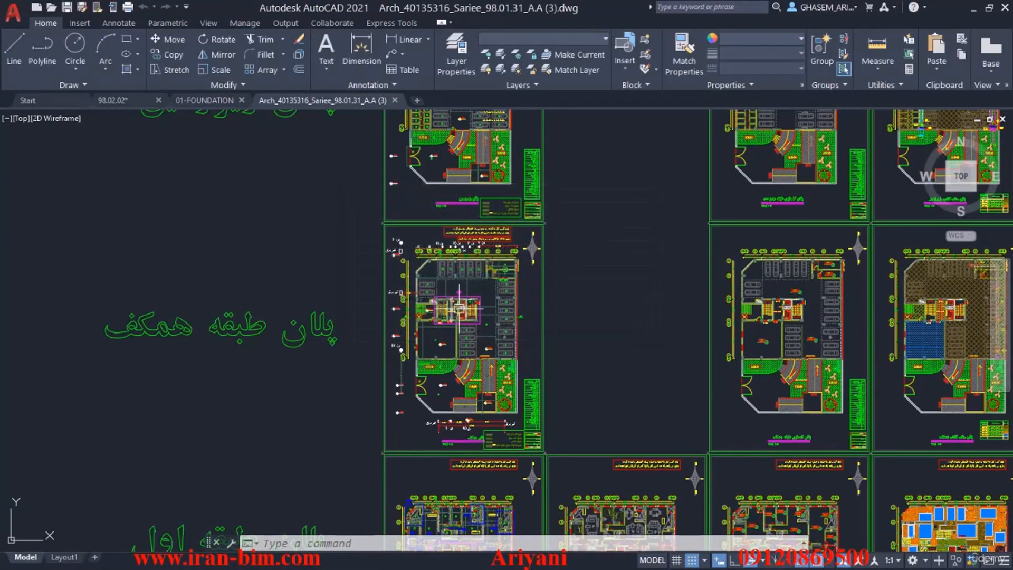
# Open 0.dwg from the ARCH-DWG folder inside FILESAMPLES.
pyautogui.click(55, 8)
pyautogui.click(566, 153)
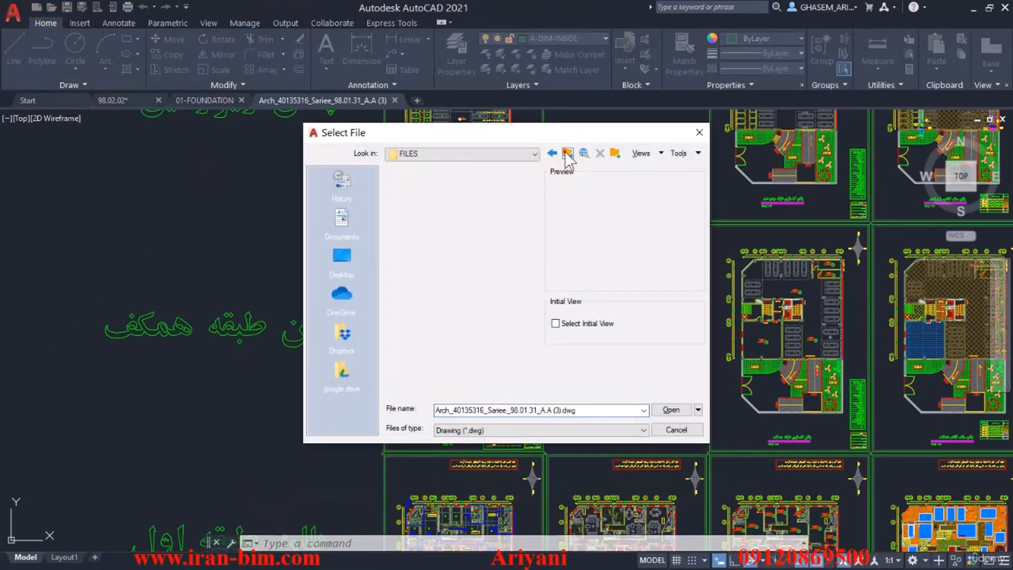
pyautogui.click(566, 153)
pyautogui.click(564, 153)
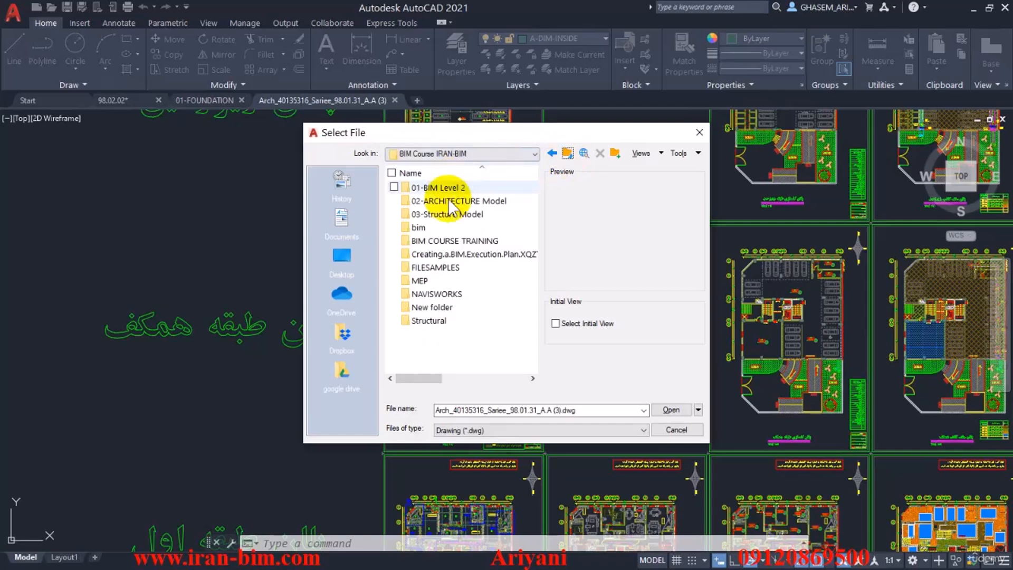
pyautogui.click(436, 295)
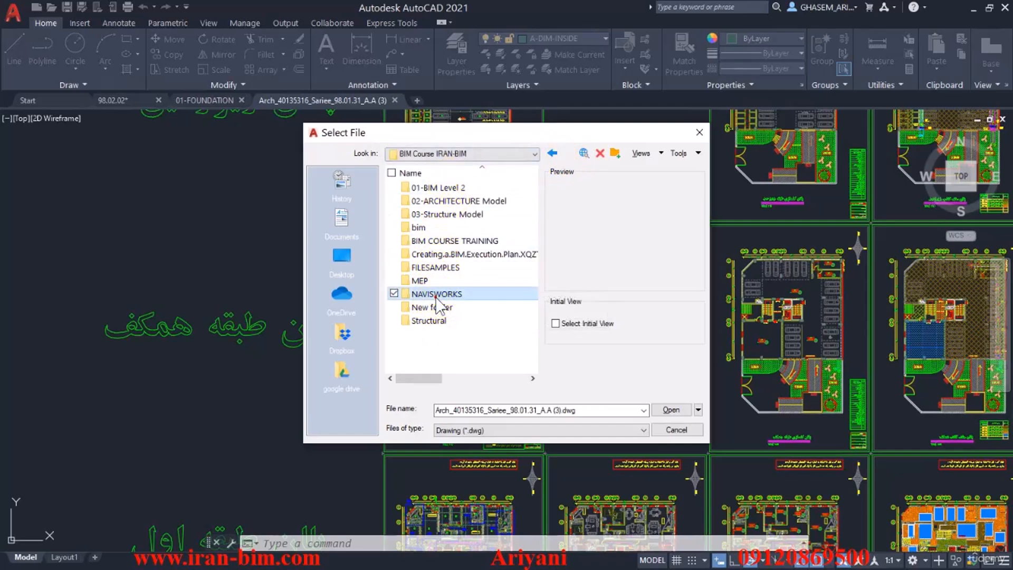
pyautogui.doubleClick(438, 267)
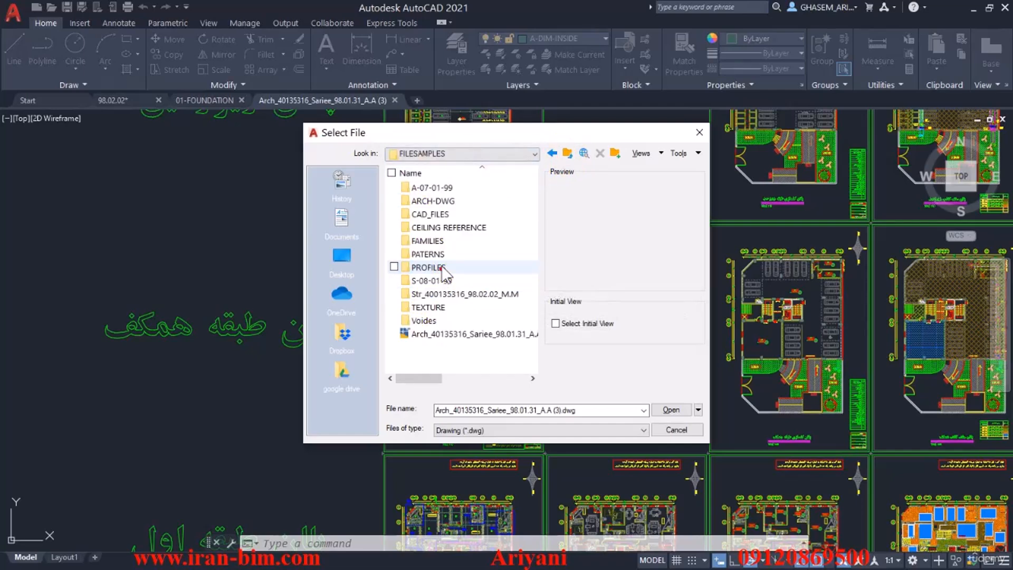
pyautogui.doubleClick(449, 201)
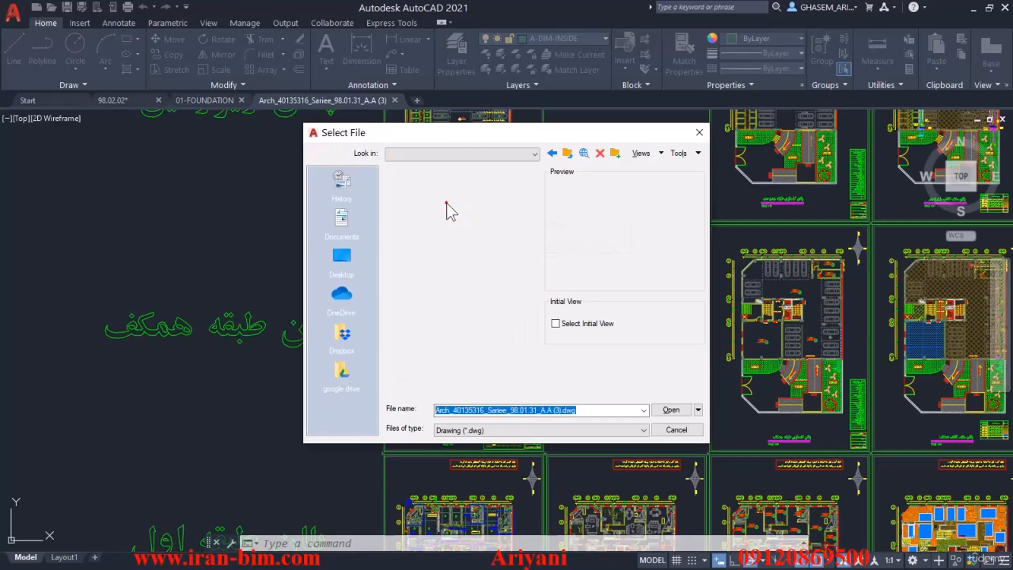
pyautogui.click(429, 201)
pyautogui.click(431, 189)
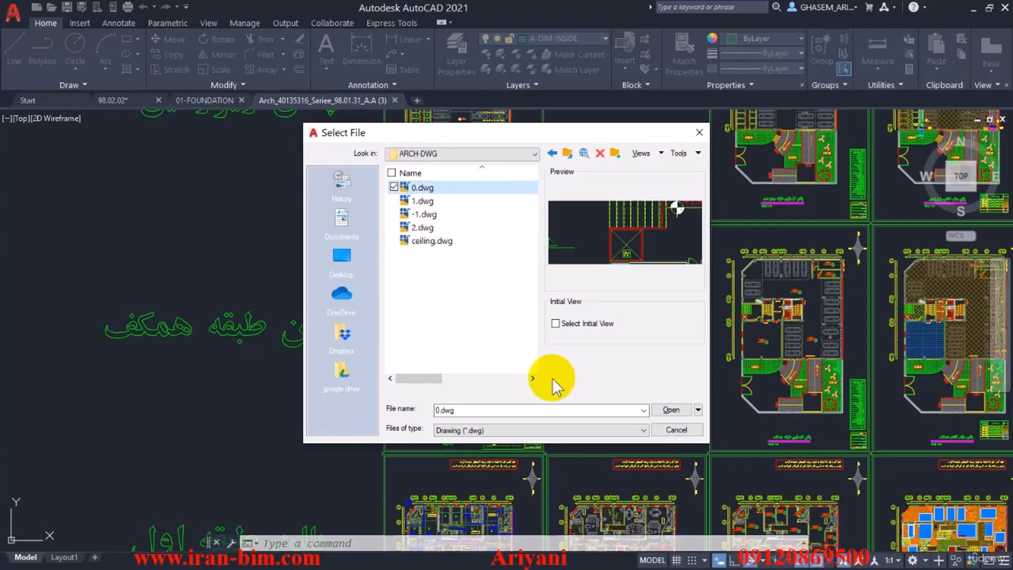
pyautogui.click(660, 409)
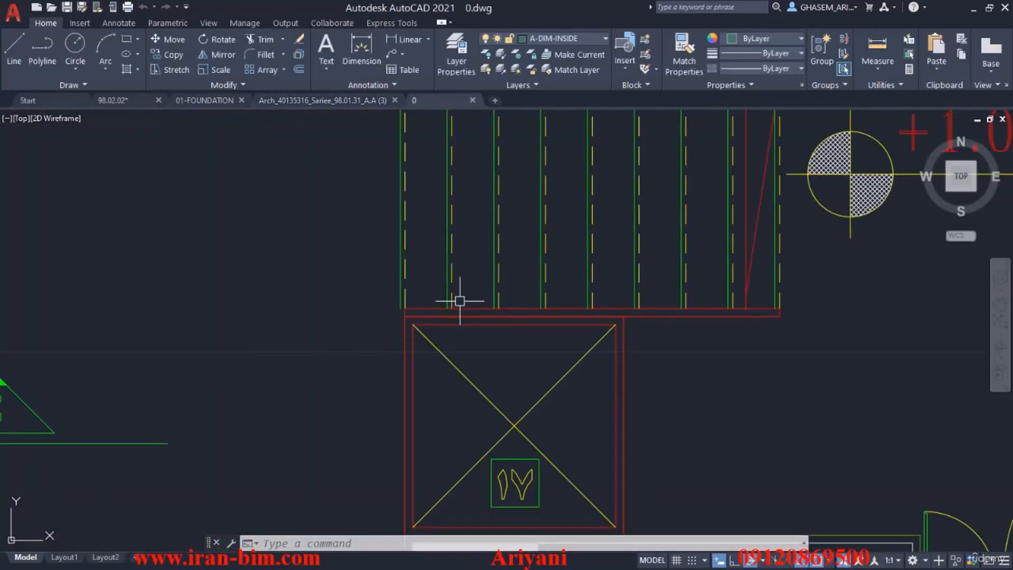
# Copy the grid axes and columns together with the stairwell outlines at the origin of 0.dwg.
pyautogui.scroll(10, 598, 327)
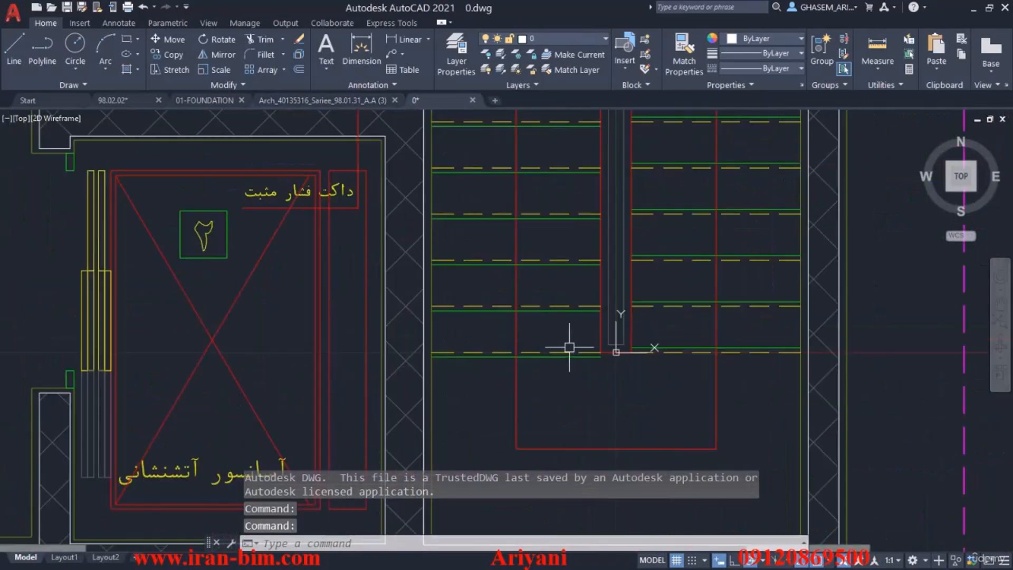
pyautogui.scroll(-12, 633, 345)
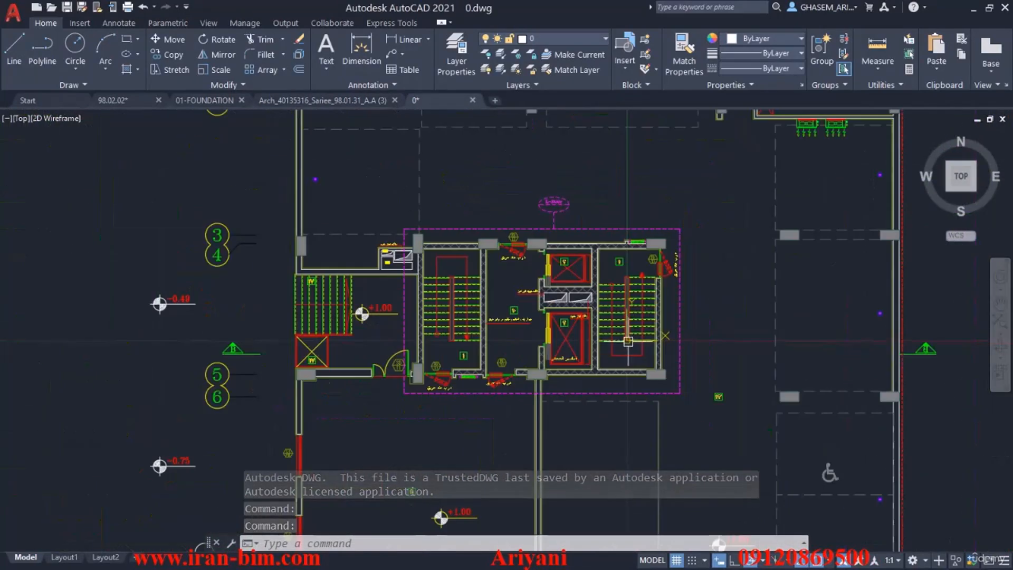
pyautogui.moveTo(635, 350); pyautogui.dragTo(525, 296, button='middle')
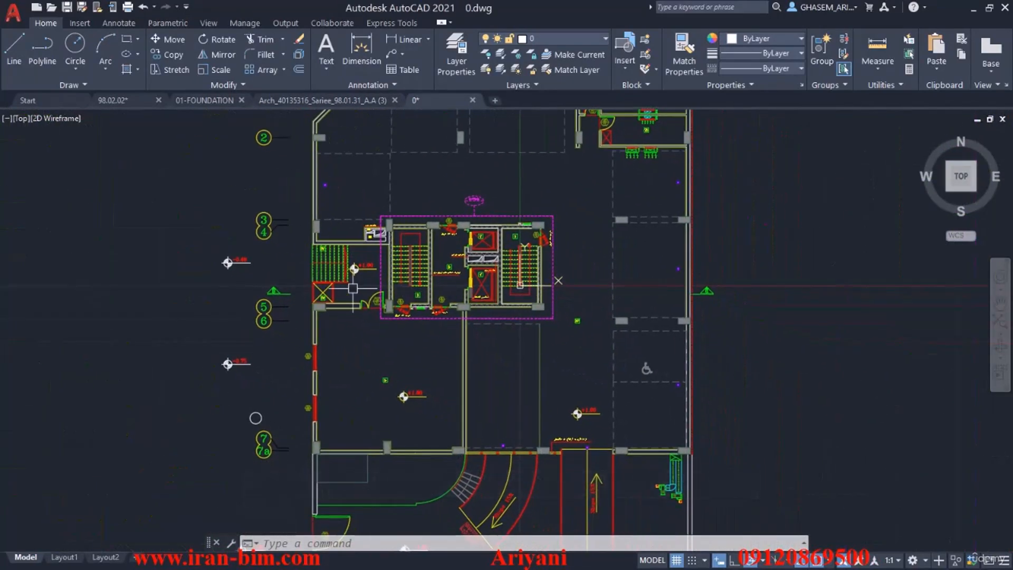
pyautogui.scroll(5, 264, 312)
pyautogui.click(251, 320)
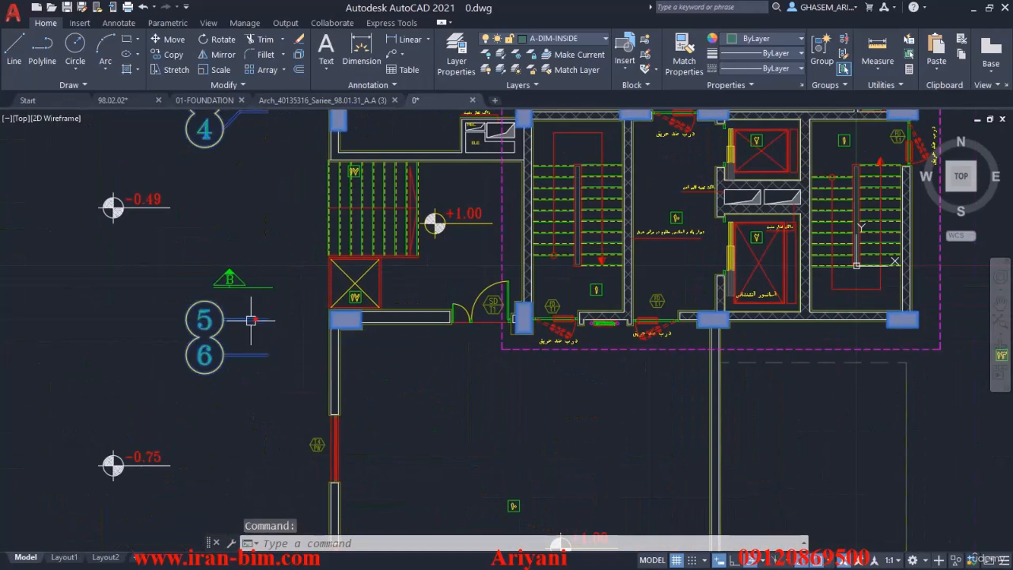
pyautogui.scroll(8, 735, 225)
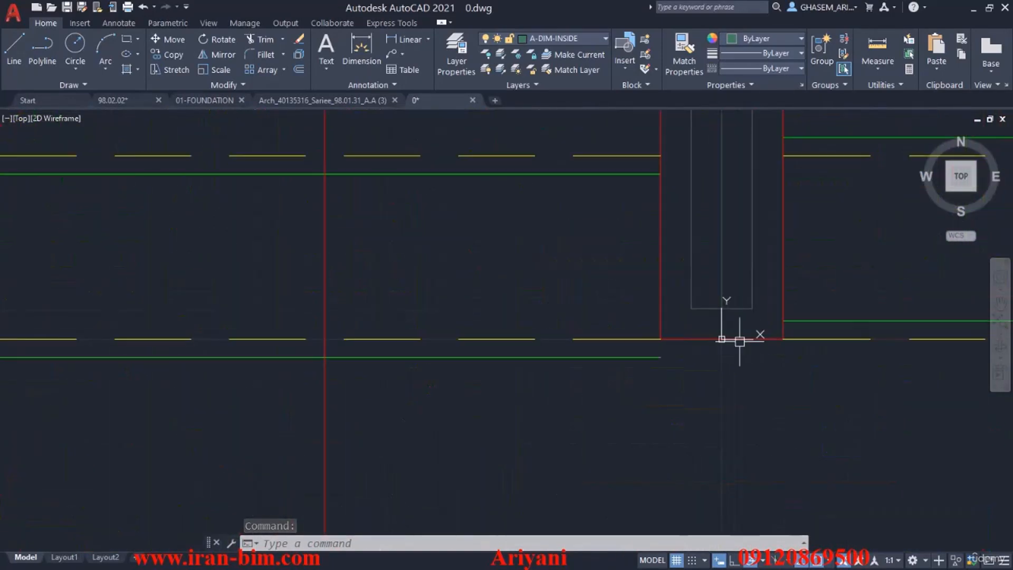
pyautogui.click(732, 287)
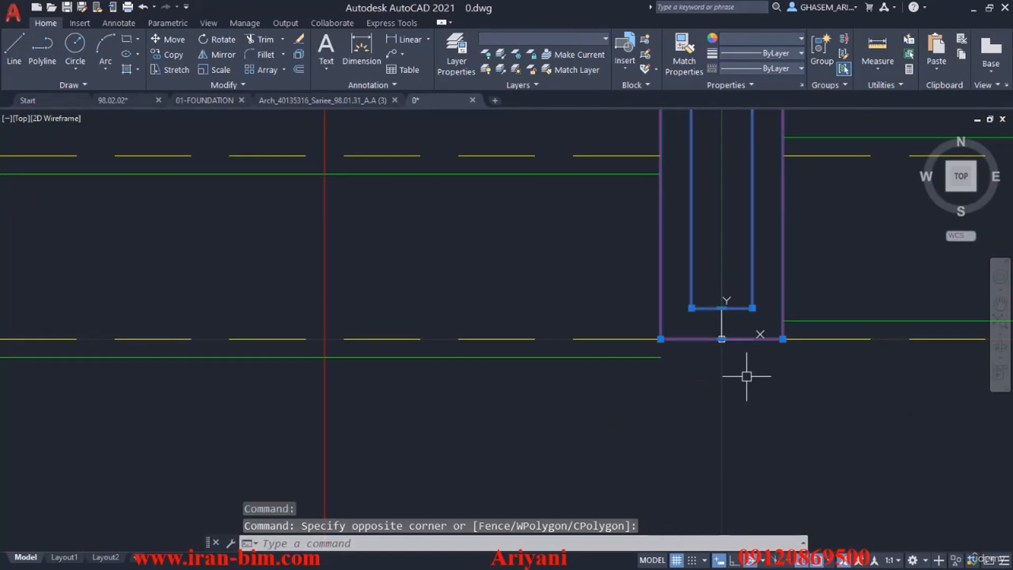
pyautogui.hotkey('ctrl', 'c')
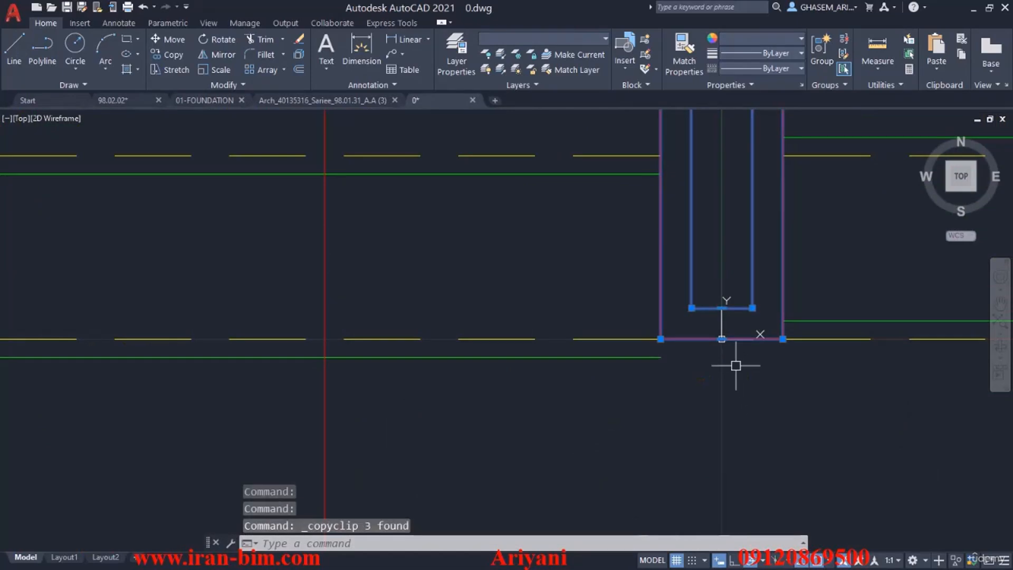
# Paste the copied grid axes, columns and stairwell outlines into 01-FOUNDATION.dwg, in the empty space beside the foundation plan.
pyautogui.click(203, 100)
pyautogui.scroll(-3, 527, 295)
pyautogui.hotkey('ctrl', 'v')
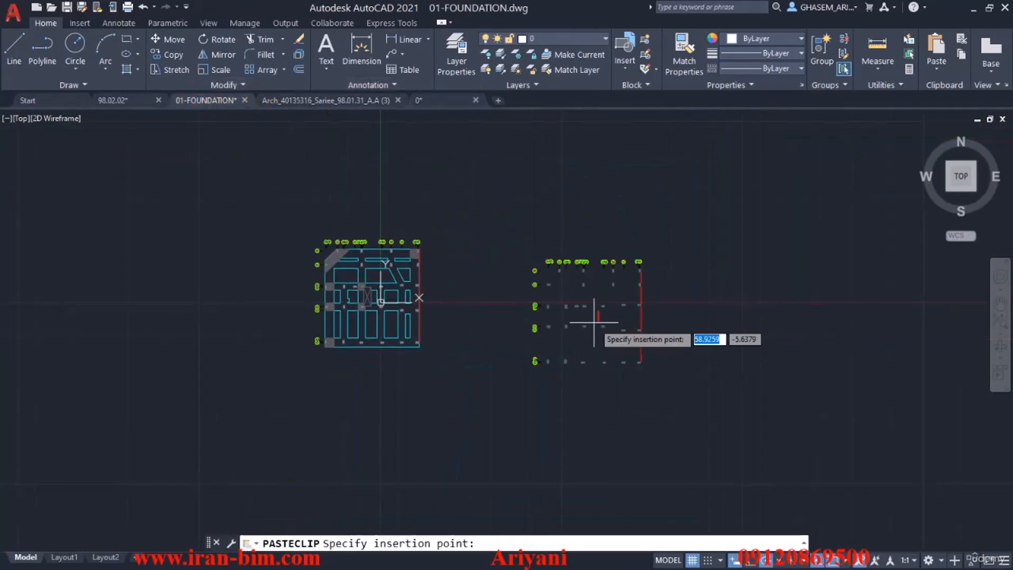
pyautogui.scroll(6, 548, 308)
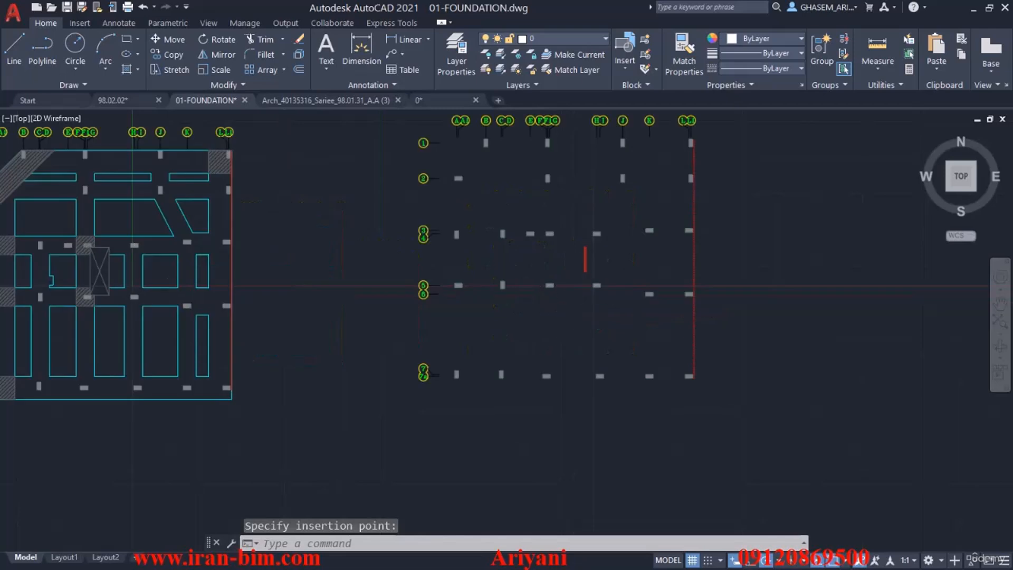
pyautogui.scroll(-5, 590, 274)
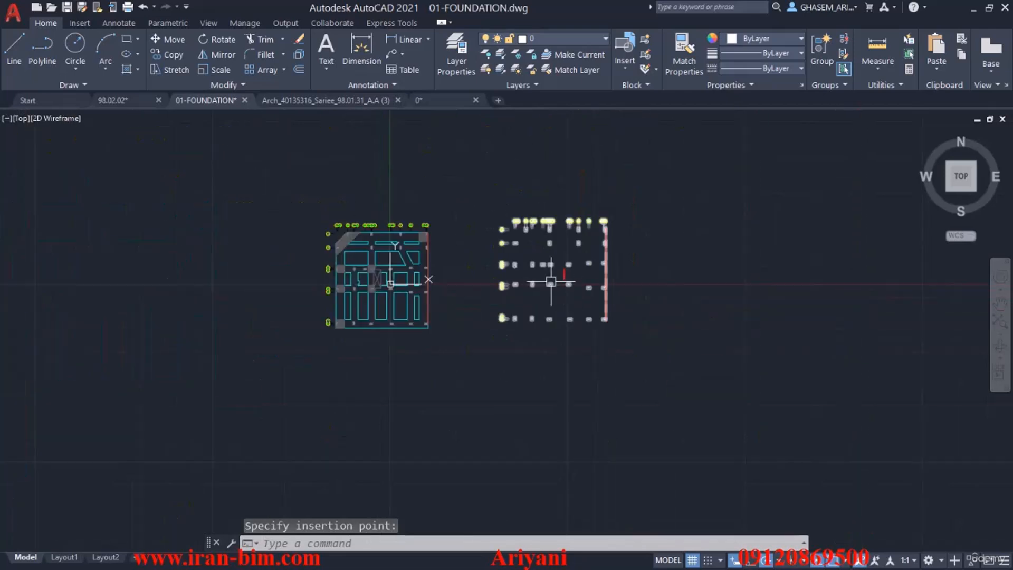
pyautogui.scroll(2, 527, 296)
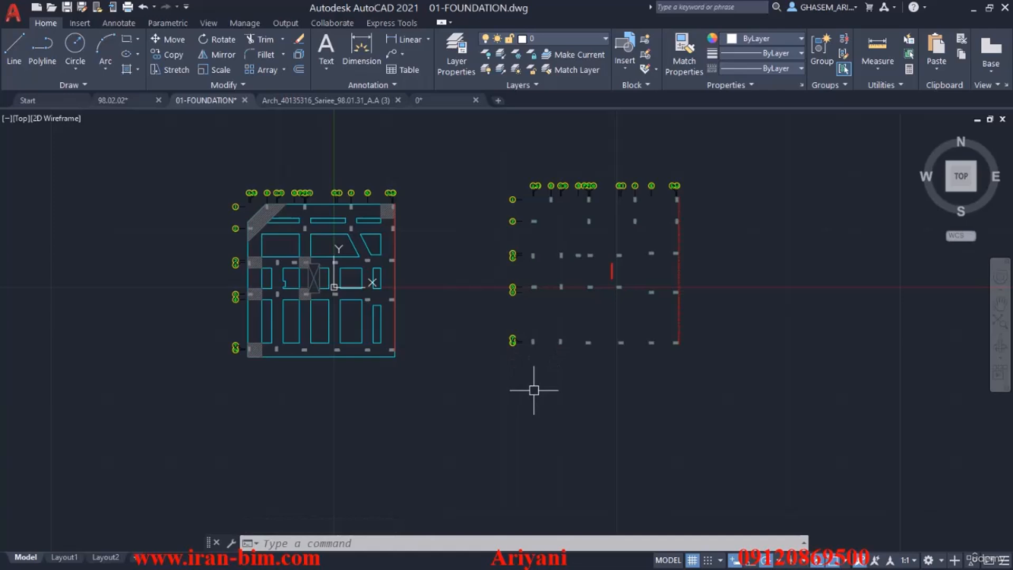
# Move the pasted stairwell outlines onto the foundation plan, matching the lower-right corner of the column at axes A and 7 in both drawings.
pyautogui.write('m')
pyautogui.press('Return')
pyautogui.scroll(3, 607, 276)
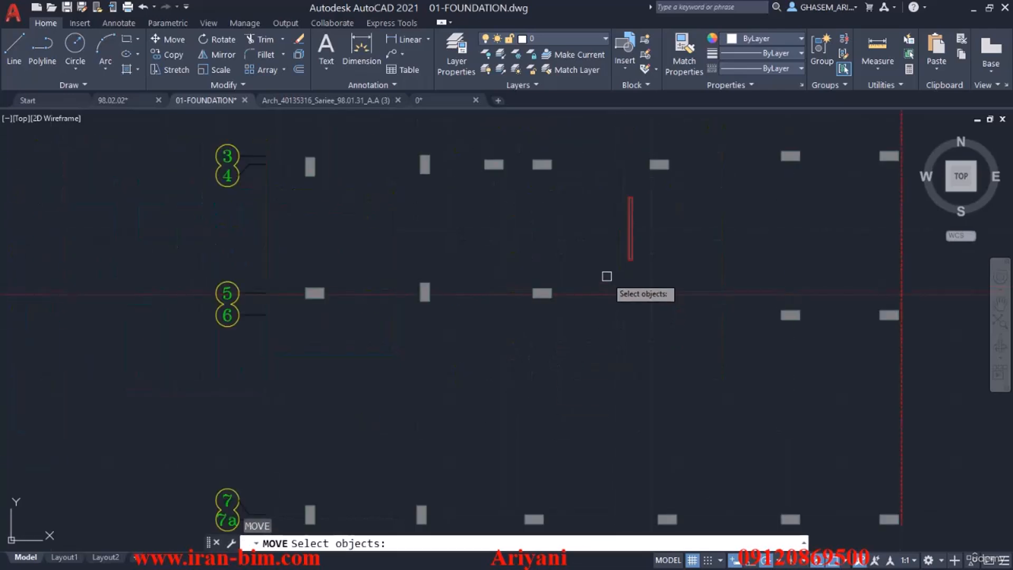
pyautogui.click(611, 189)
pyautogui.click(644, 243)
pyautogui.scroll(-5, 593, 317)
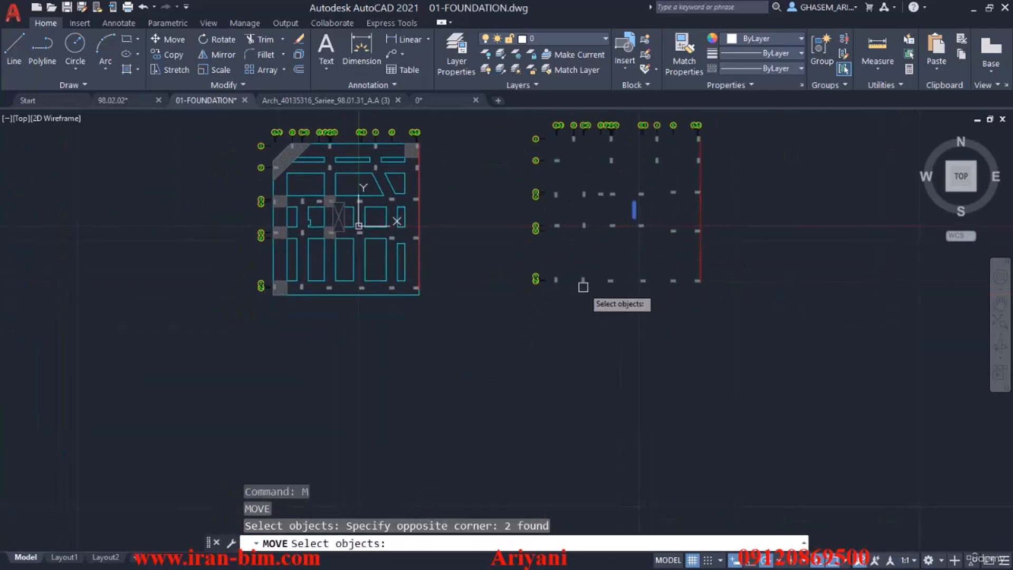
pyautogui.press('Return')
pyautogui.scroll(6, 556, 290)
pyautogui.click(553, 218)
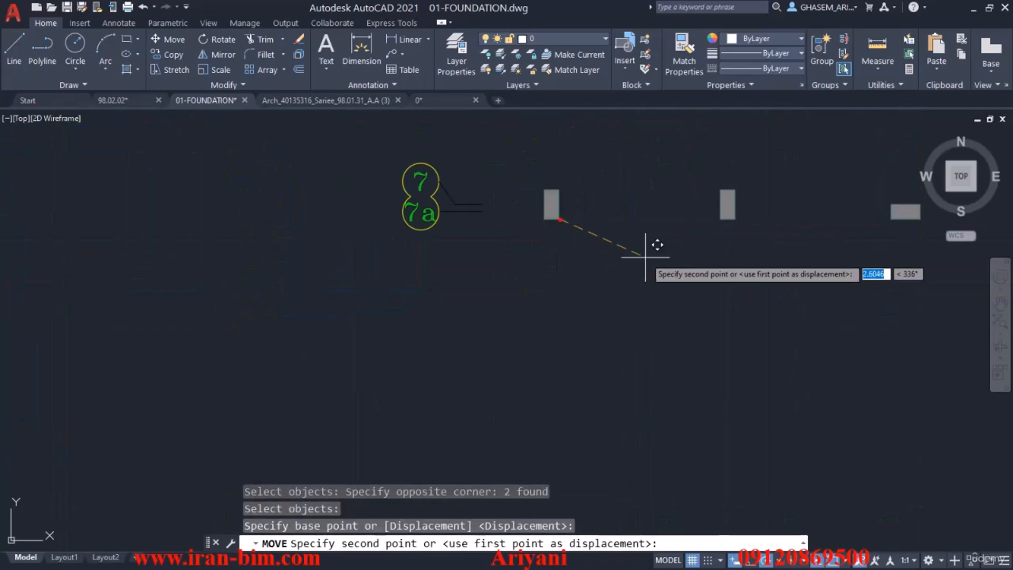
pyautogui.scroll(-4, 656, 244)
pyautogui.scroll(8, 477, 274)
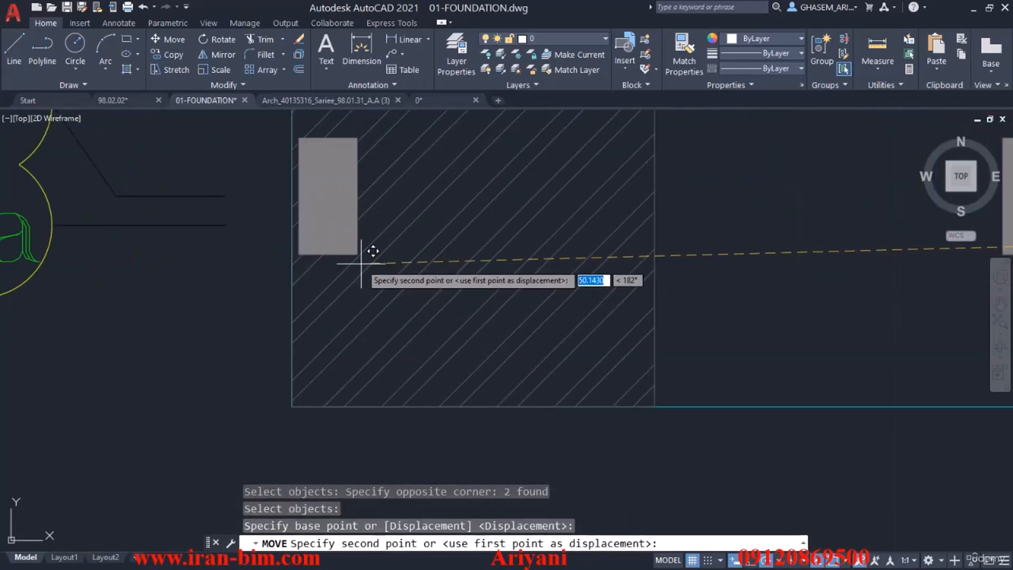
pyautogui.click(357, 255)
pyautogui.scroll(-6, 385, 351)
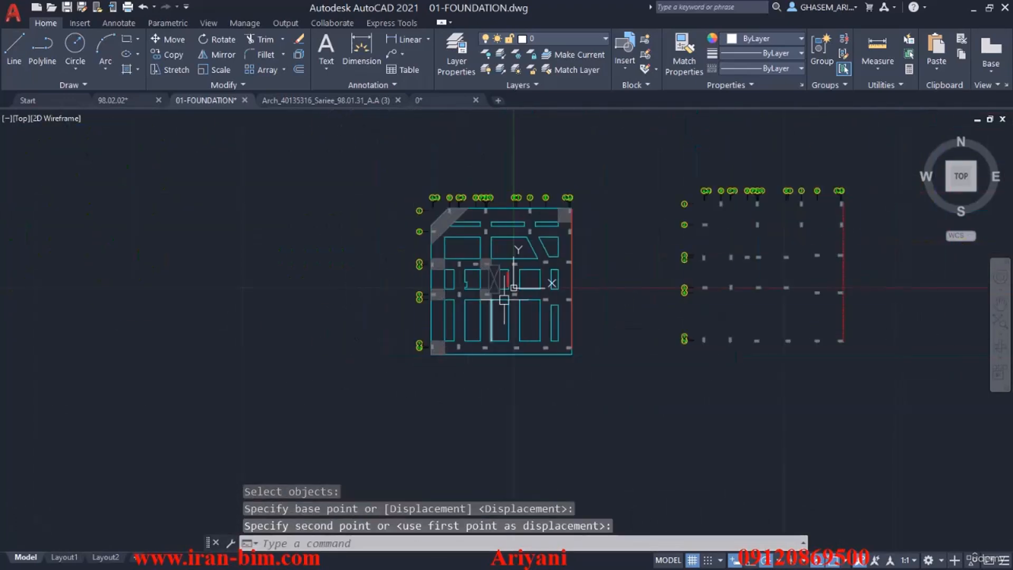
pyautogui.scroll(6, 507, 296)
pyautogui.scroll(-8, 503, 306)
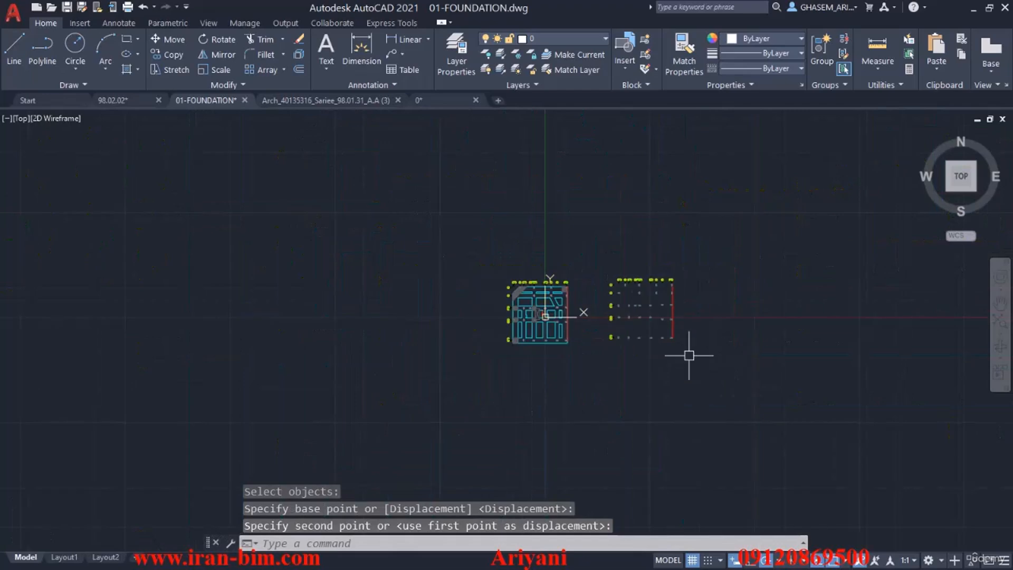
# Delete the leftover pasted grid axes and columns beside the foundation plan.
pyautogui.click(599, 244)
pyautogui.click(763, 402)
pyautogui.press('Delete')
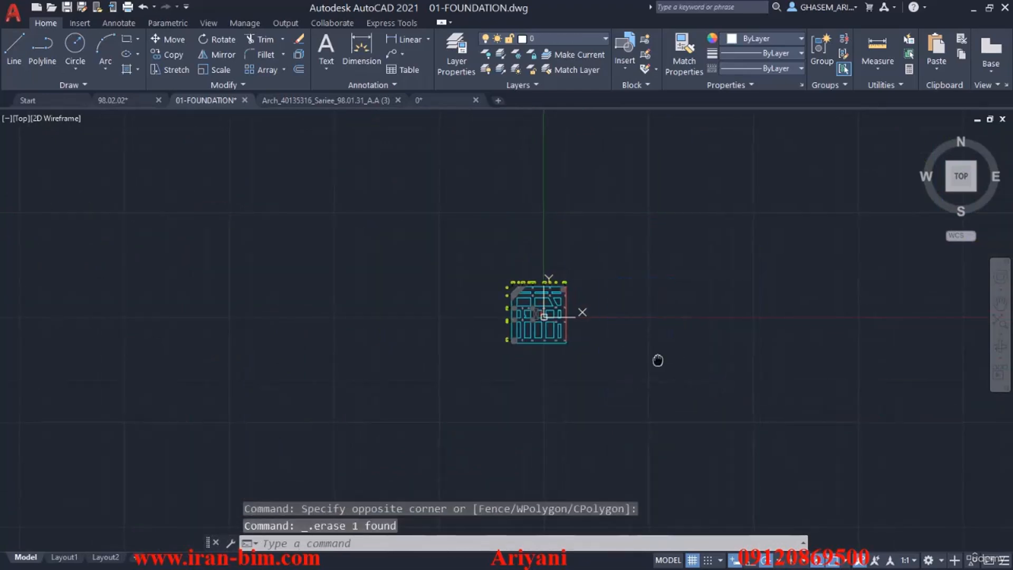
pyautogui.middleClick(644, 361)
pyautogui.middleClick(643, 361)
pyautogui.scroll(-4, 695, 342)
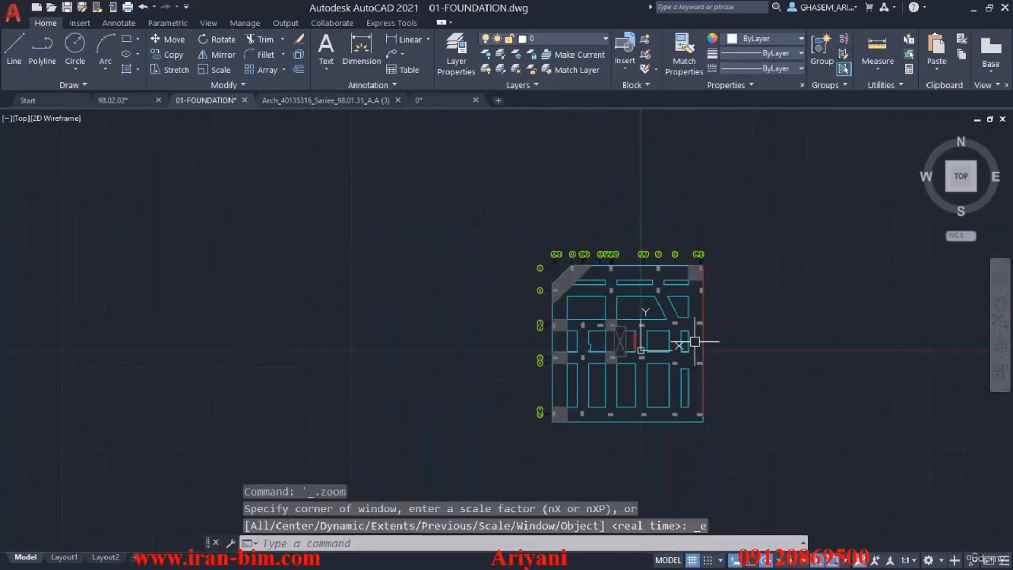
pyautogui.press('Return')
pyautogui.click(747, 219)
pyautogui.click(501, 475)
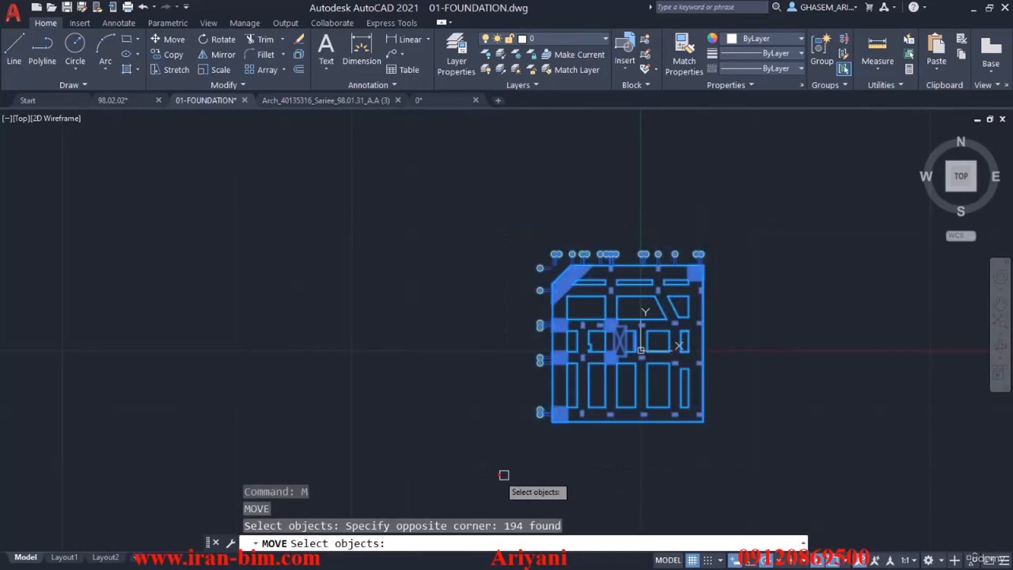
pyautogui.press('Return')
pyautogui.scroll(8, 638, 350)
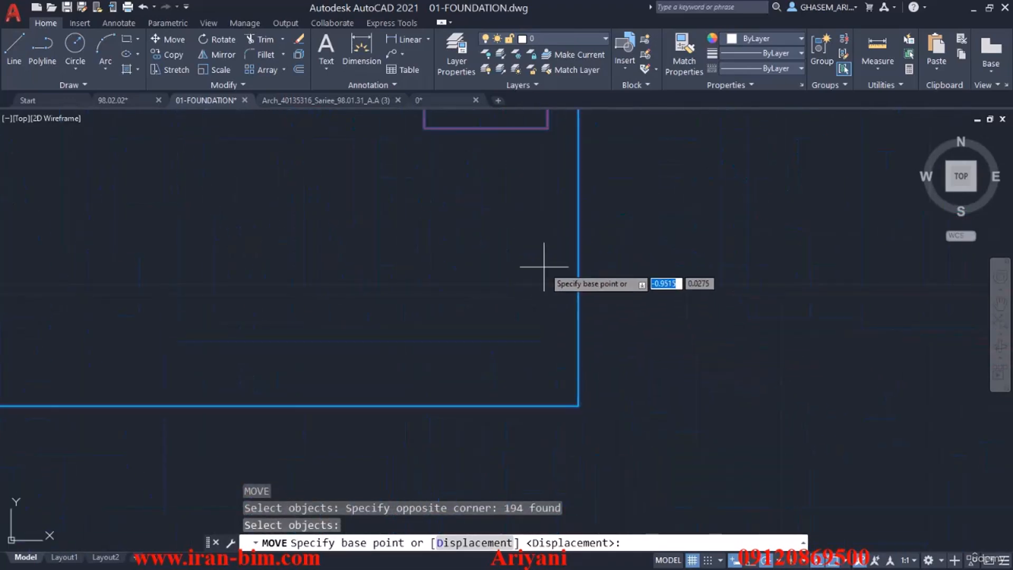
pyautogui.press('Escape')
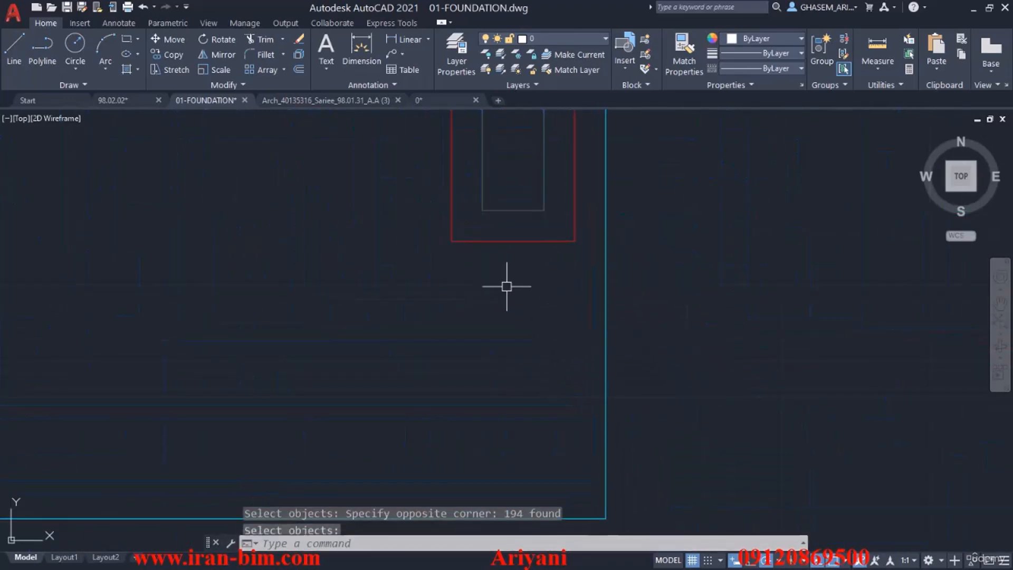
# Check the origin point in 0.dwg, then move the entire foundation drawing from the midpoint of the stairwell outline's lower edge to 0,0.
pyautogui.click(432, 100)
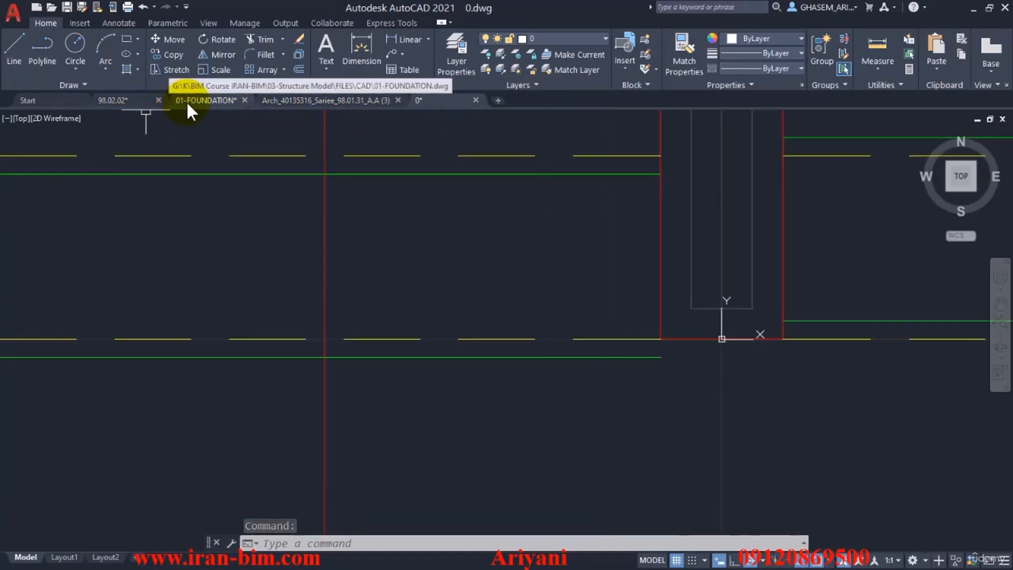
pyautogui.click(207, 101)
pyautogui.hotkey('ctrl', 'a')
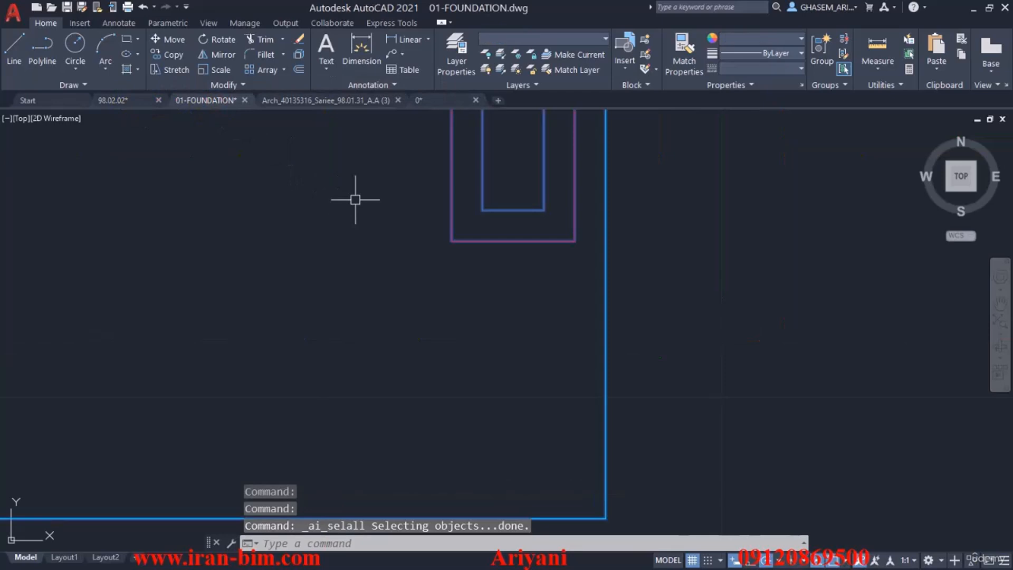
pyautogui.write('M')
pyautogui.press('Return')
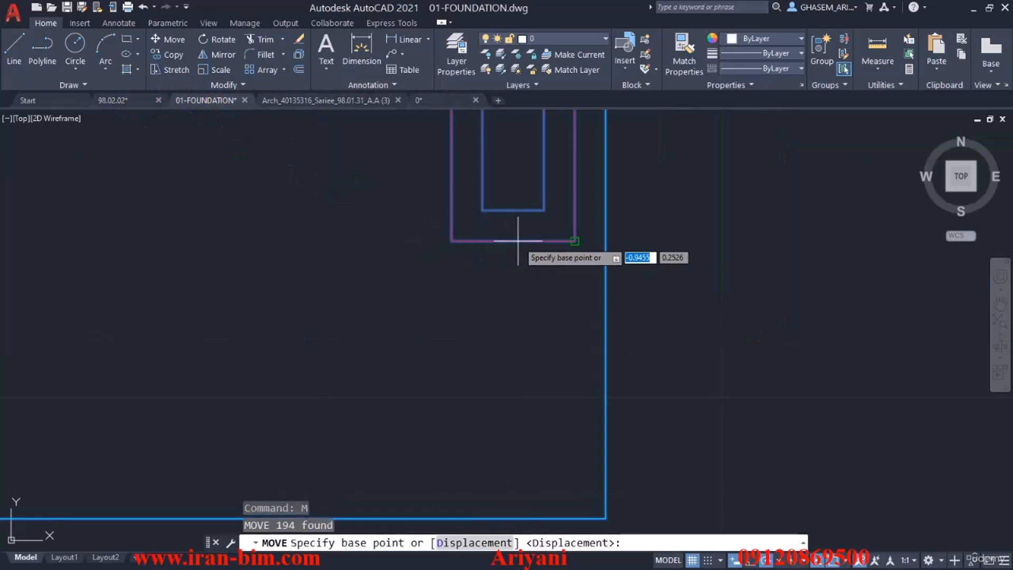
pyautogui.keyDown('shift'); pyautogui.rightClick(518, 242); pyautogui.keyUp('shift')
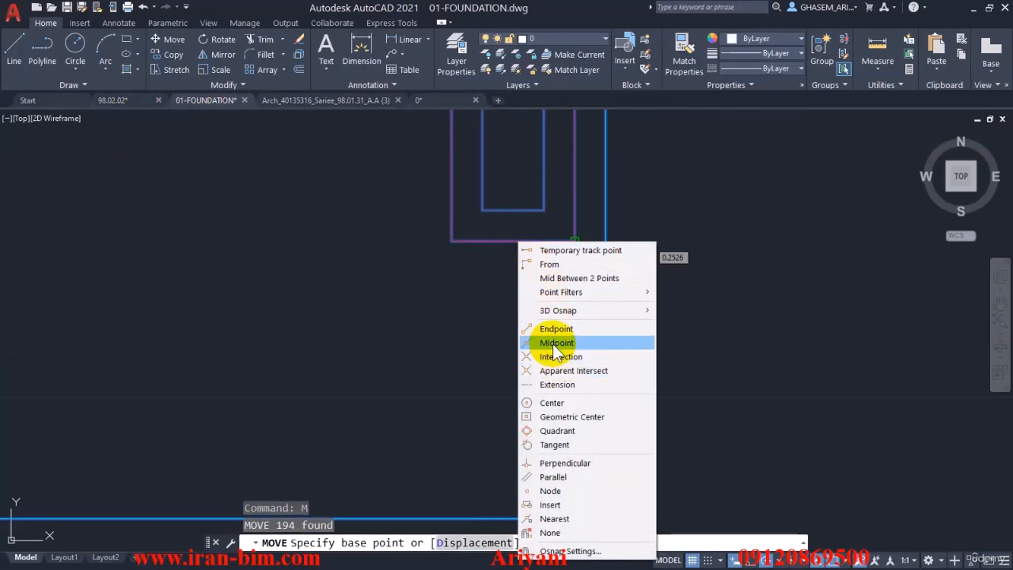
pyautogui.click(552, 343)
pyautogui.click(515, 241)
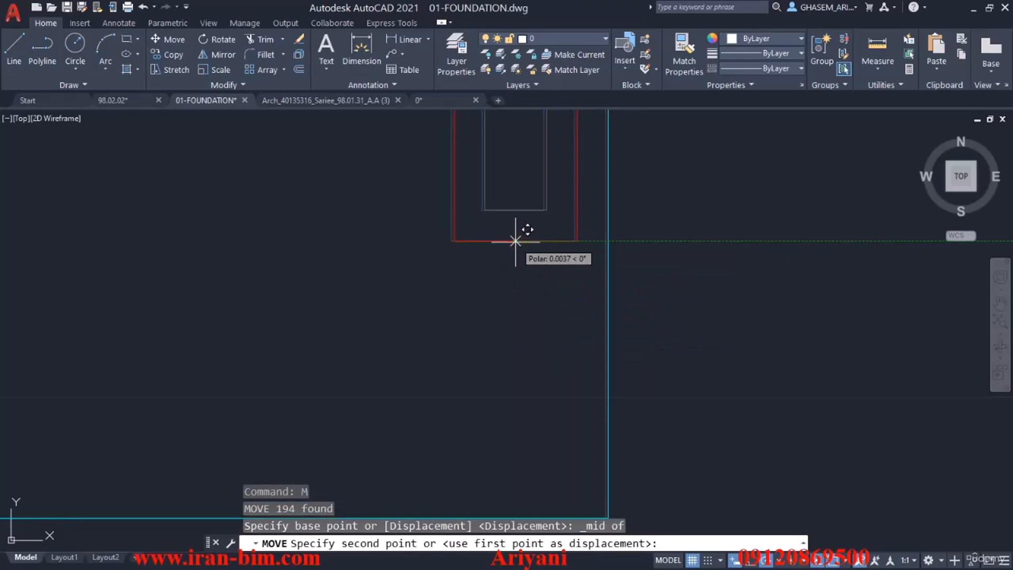
pyautogui.write('0,0')
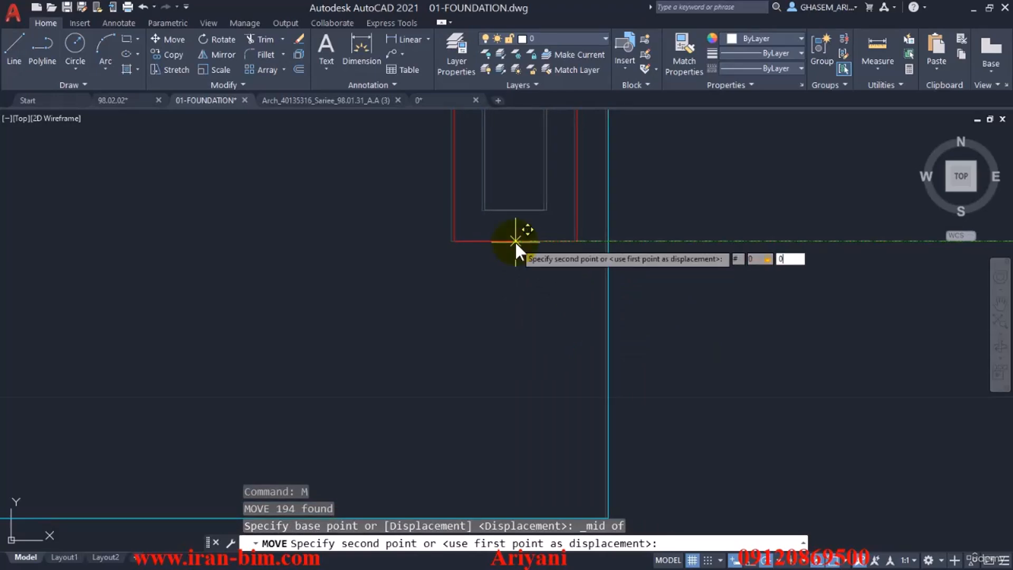
pyautogui.press('Return')
pyautogui.write('z')
pyautogui.press('Return')
pyautogui.write('e')
pyautogui.press('Return')
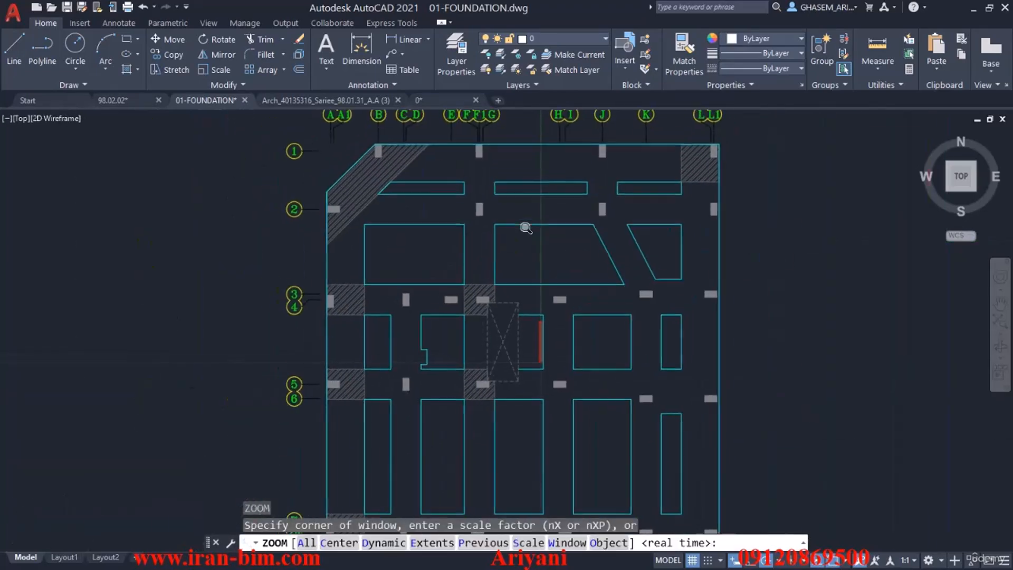
# Purge all unused items from the foundation drawing and save it.
pyautogui.write('pu')
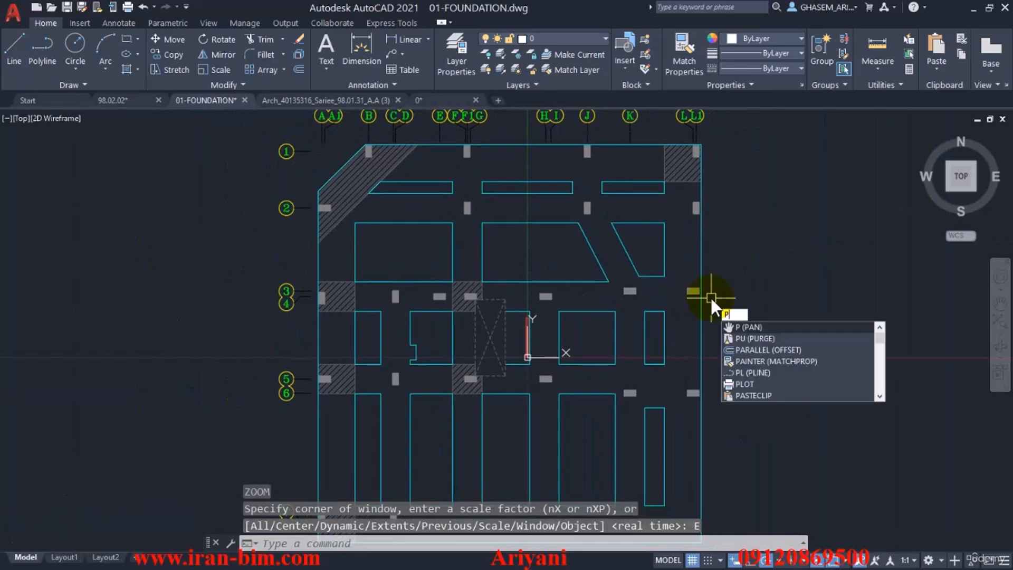
pyautogui.press('Return')
pyautogui.click(568, 417)
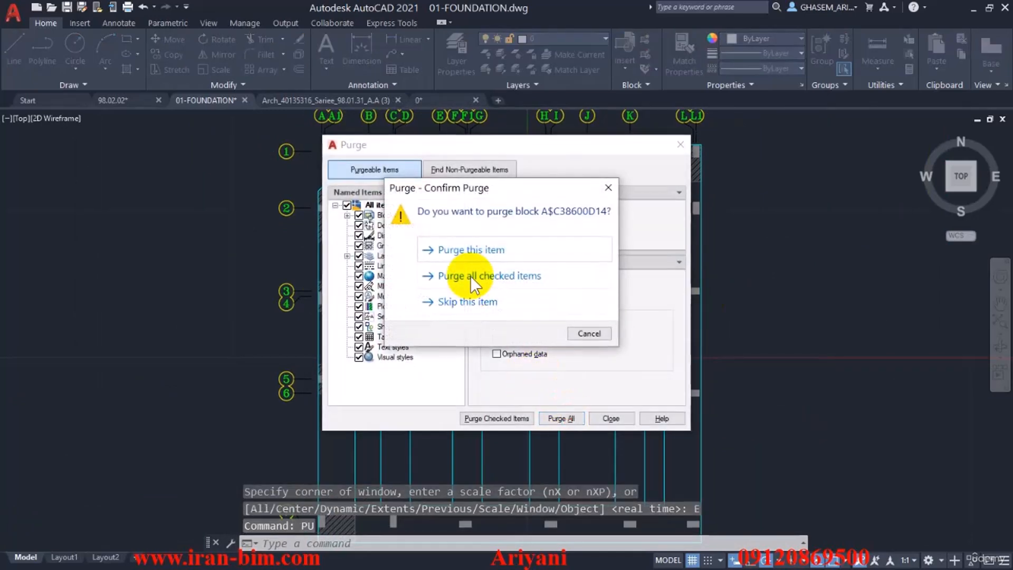
pyautogui.click(470, 274)
pyautogui.click(610, 418)
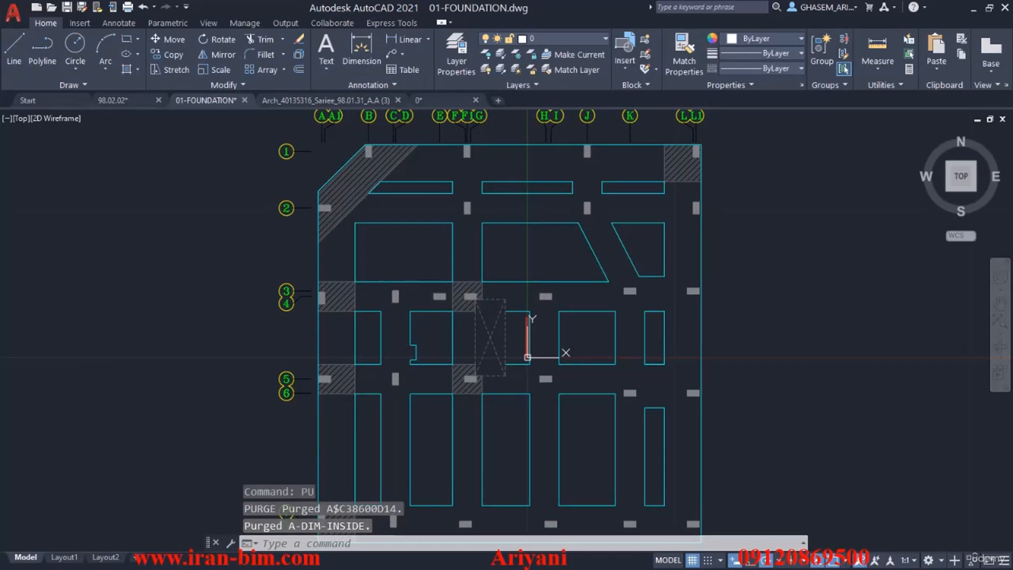
pyautogui.hotkey('ctrl', 's')
# Close 0.dwg without saving its changes and copy the full file path of 01-FOUNDATION.dwg.
pyautogui.click(472, 100)
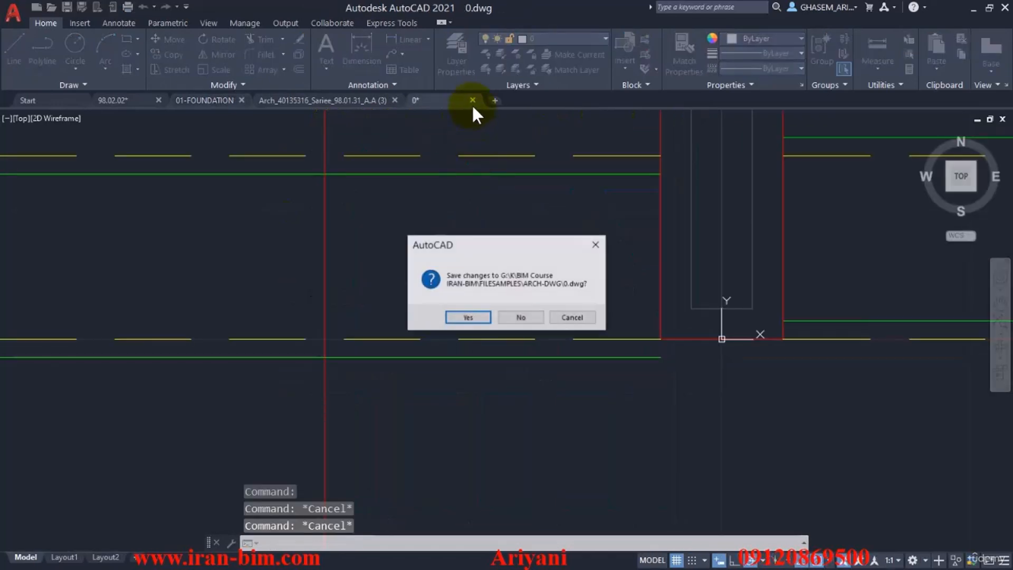
pyautogui.click(521, 319)
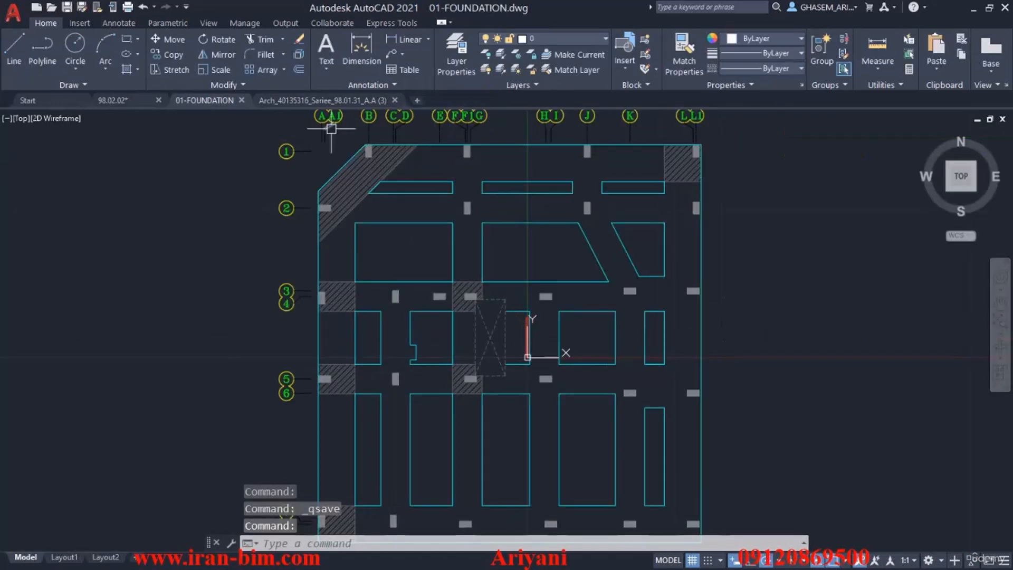
pyautogui.rightClick(217, 101)
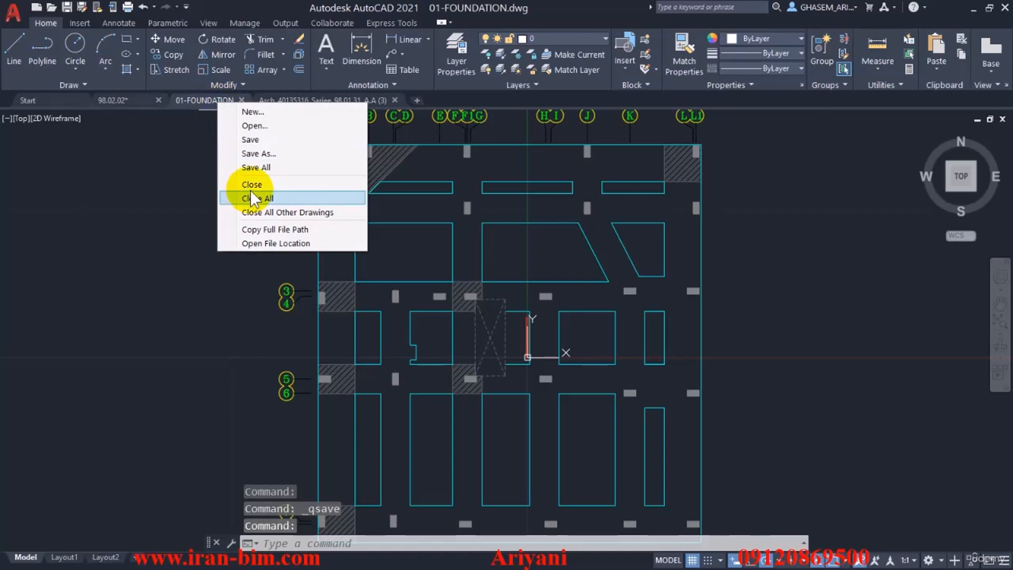
pyautogui.click(289, 230)
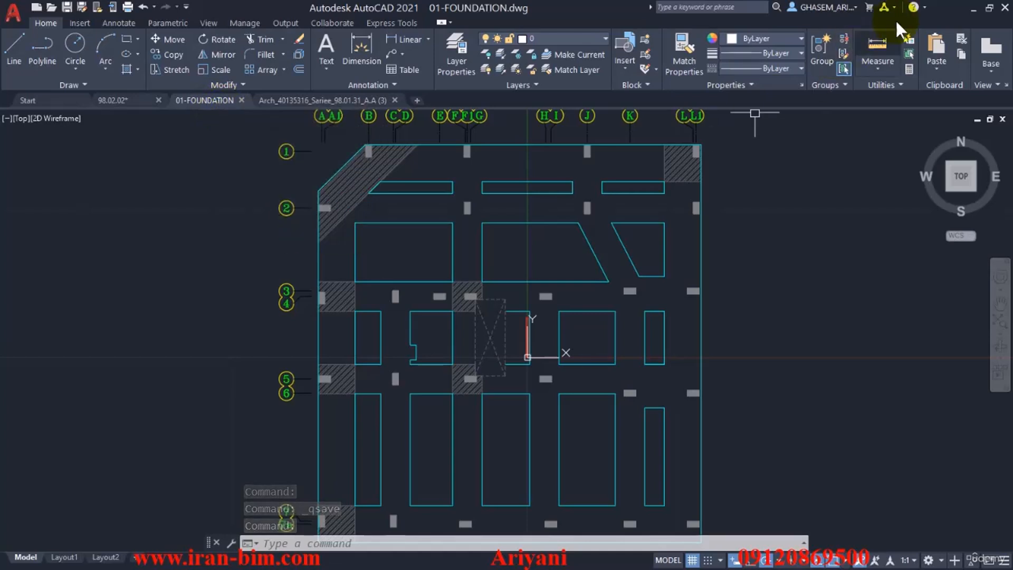
# Switch to Revit and link 01-FOUNDATION.dwg into STR-T.O.F from its copied path, with Auto - Origin to Internal Origin positioning.
pyautogui.click(970, 7)
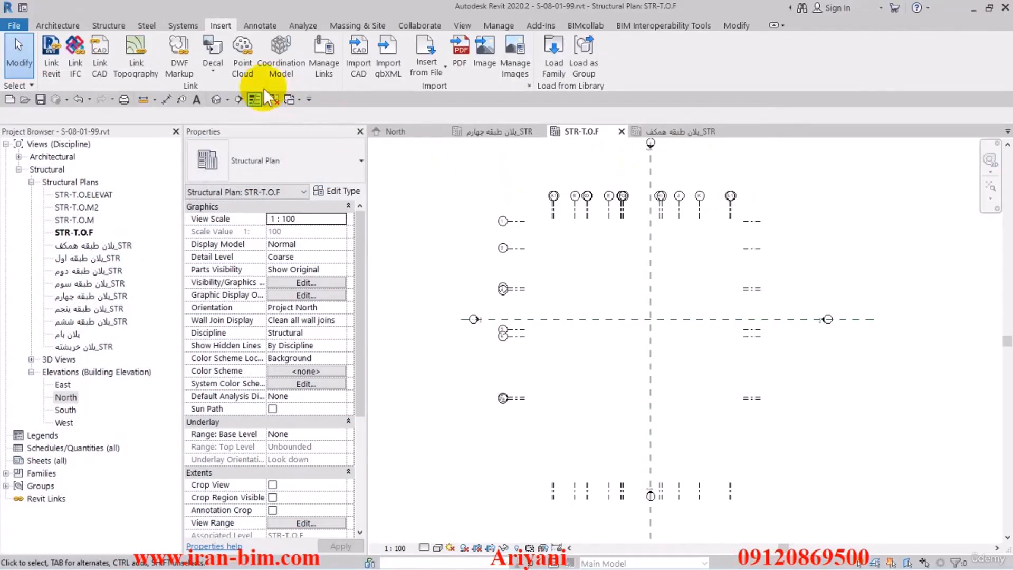
pyautogui.click(80, 65)
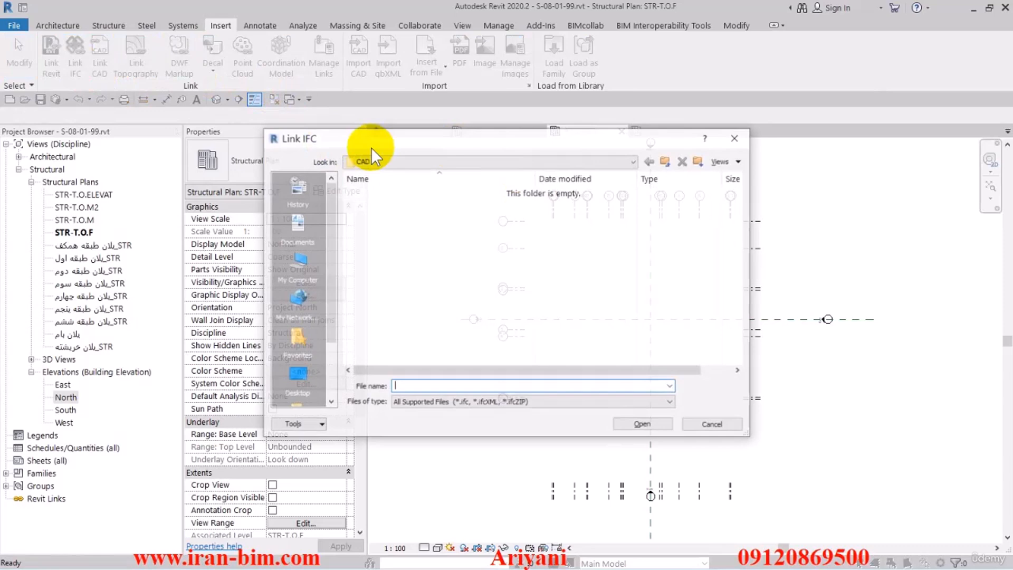
pyautogui.click(729, 138)
pyautogui.click(100, 59)
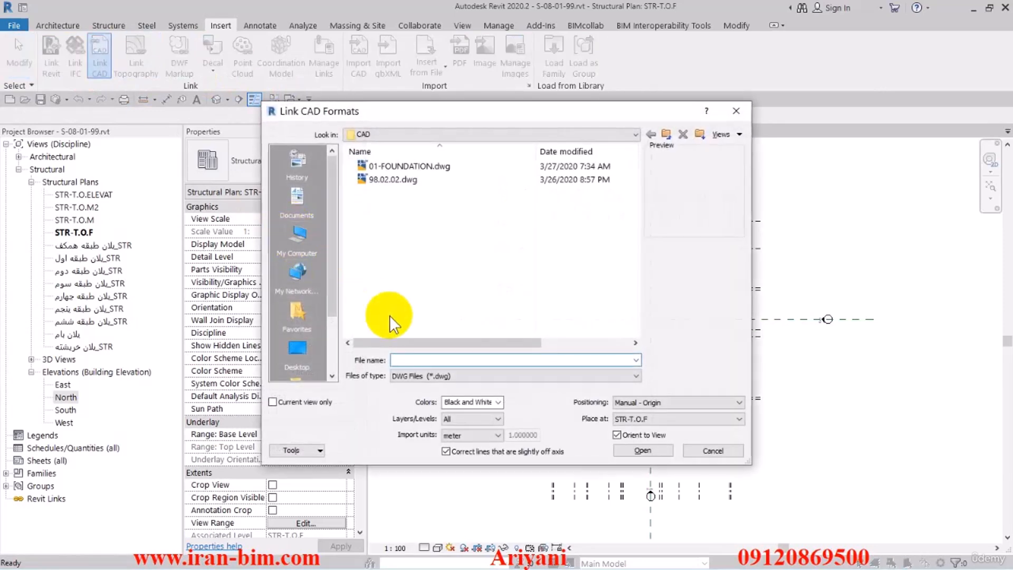
pyautogui.hotkey('ctrl', 'v')
pyautogui.click(677, 403)
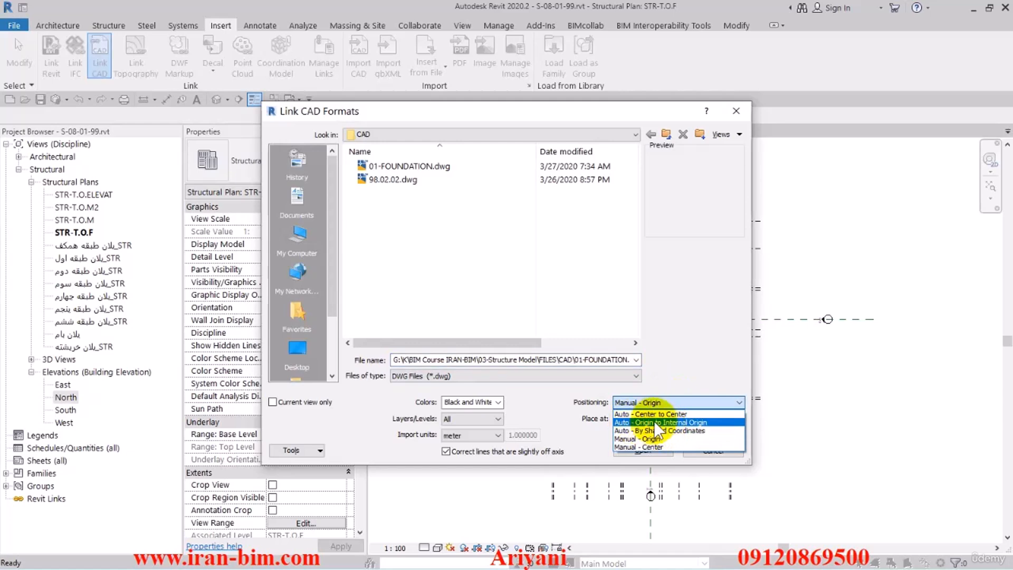
pyautogui.click(701, 423)
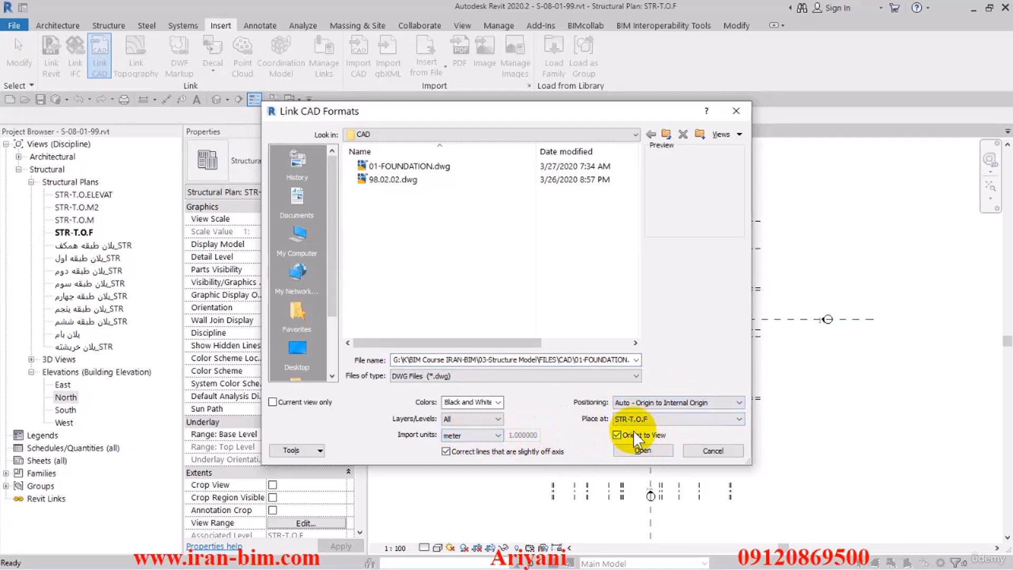
pyautogui.click(645, 452)
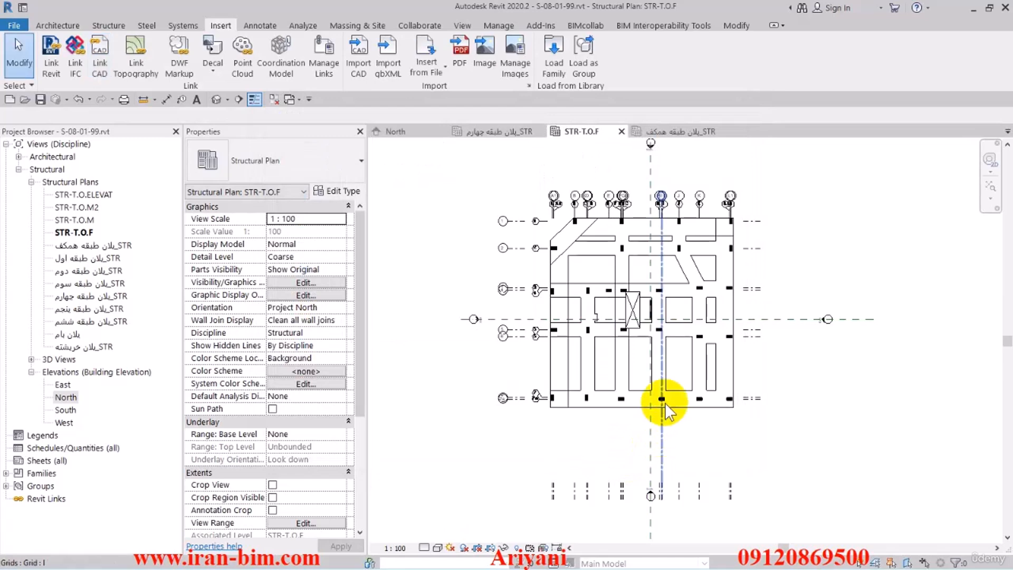
# Link the Revit model A-07-01-99-V1_detached.rvt from the ARC MODEL folder, using Auto - Internal Origin to Internal Origin positioning.
pyautogui.click(51, 57)
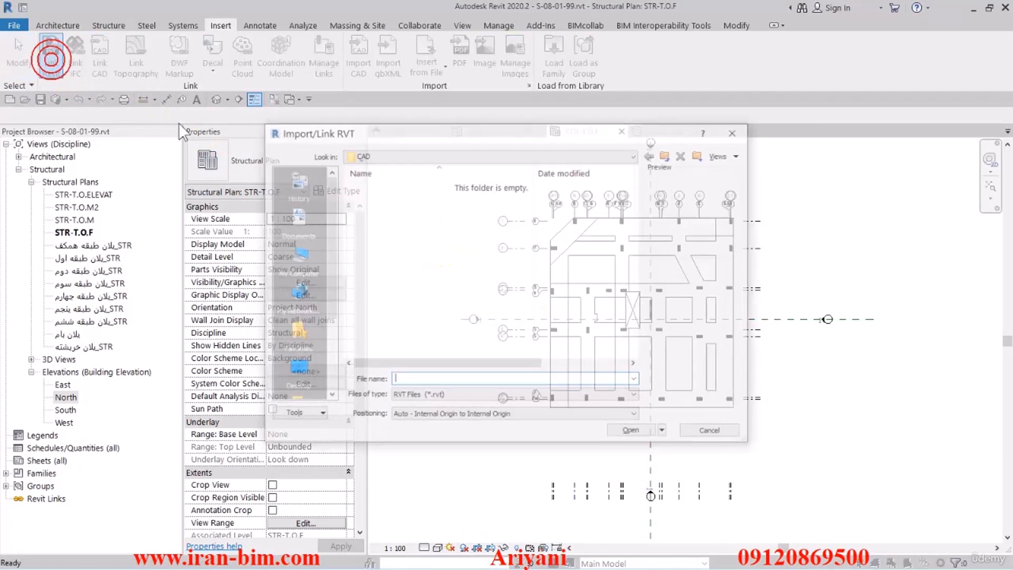
pyautogui.click(667, 154)
pyautogui.doubleClick(413, 188)
pyautogui.click(385, 204)
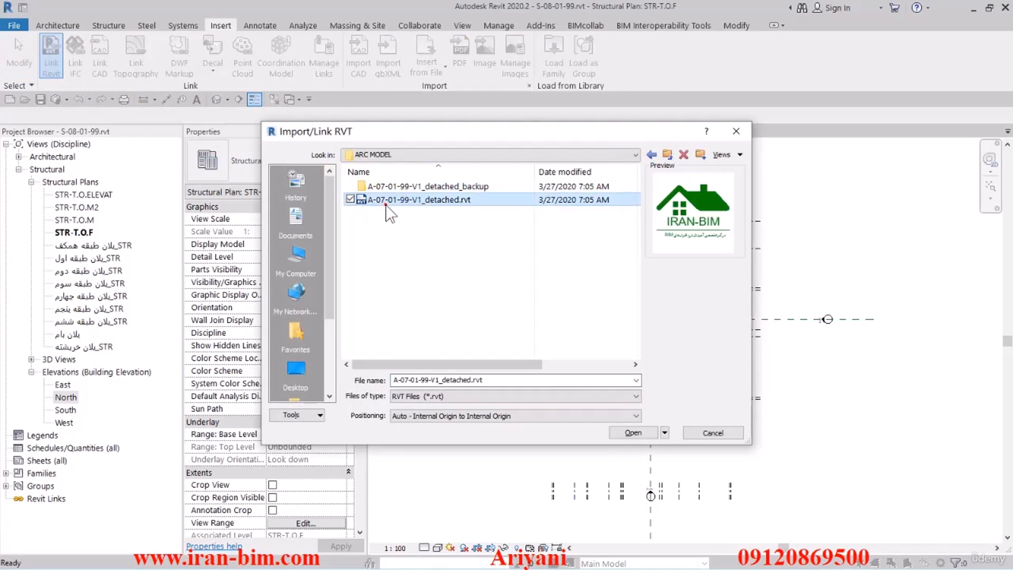
pyautogui.click(629, 432)
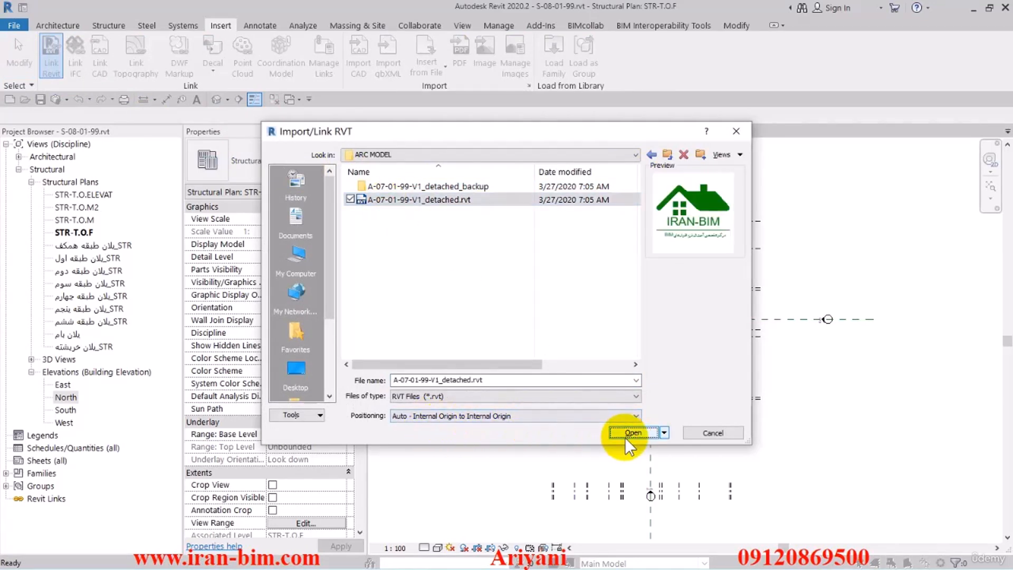
pyautogui.click(628, 434)
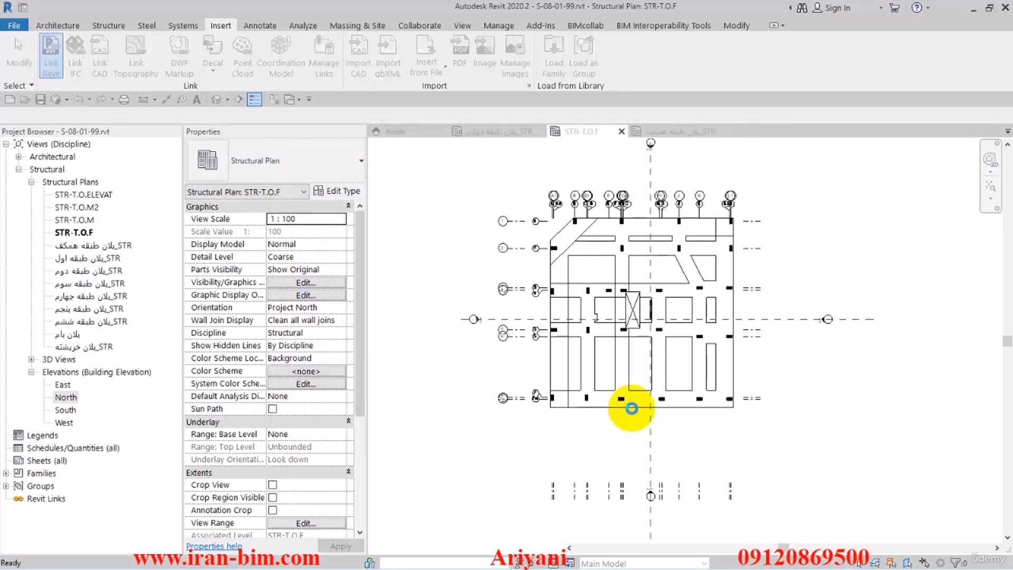
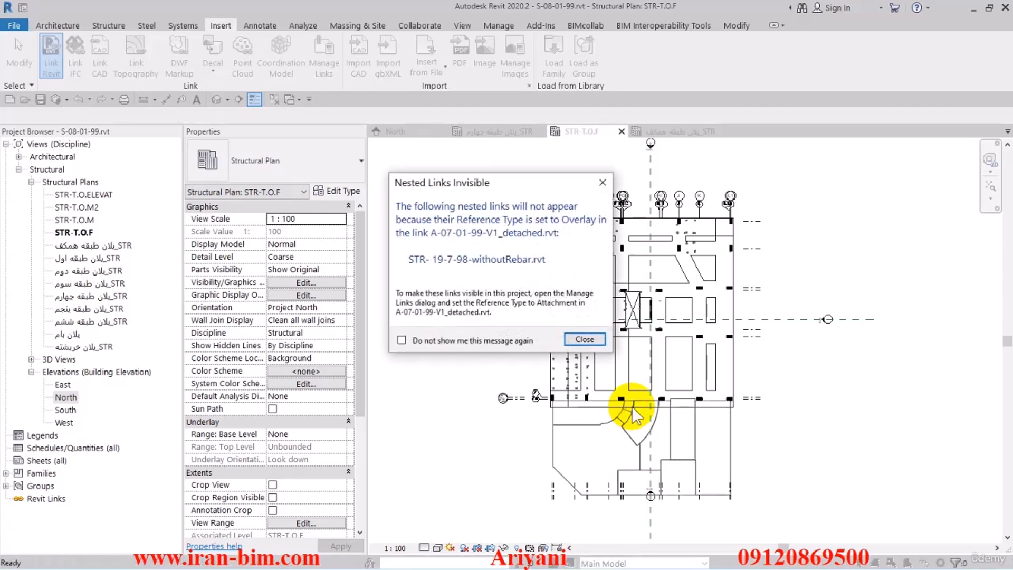
# Close the nested links notice and select the linked 01-FOUNDATION drawing in the STR-T.O.F plan.
pyautogui.click(585, 339)
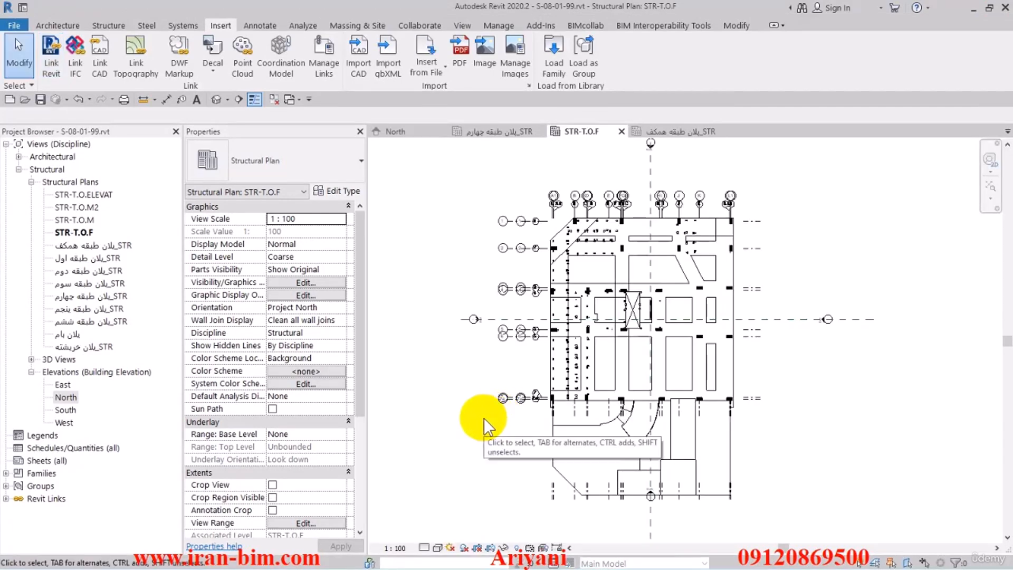
pyautogui.click(483, 418)
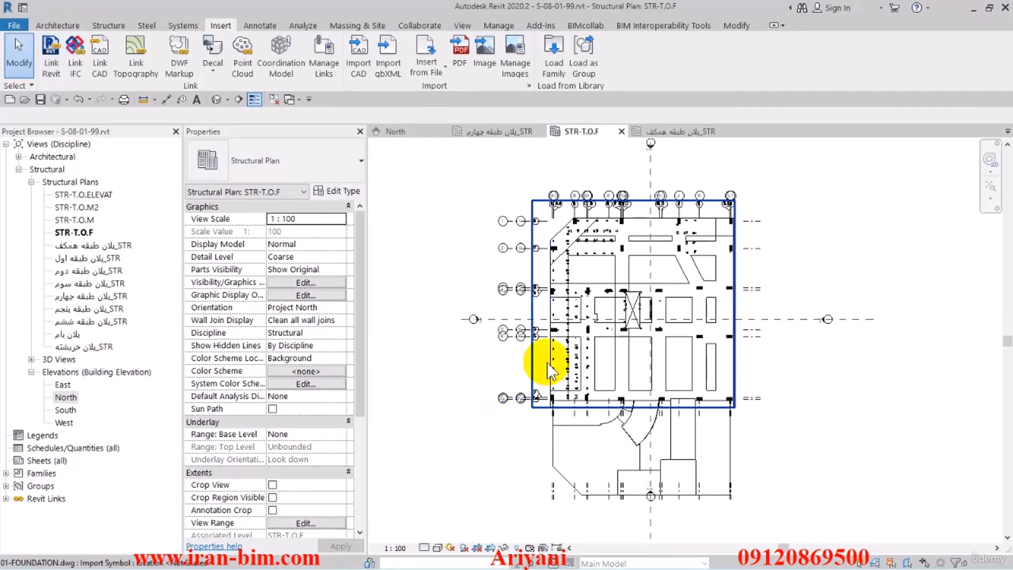
pyautogui.click(548, 369)
pyautogui.scroll(2, 664, 373)
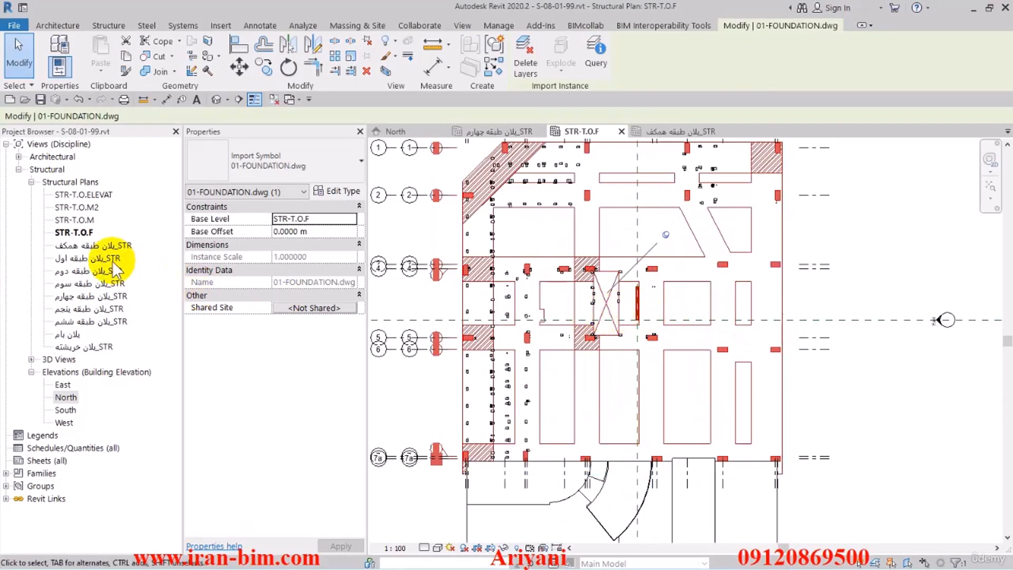
# View the structural ground-floor plan STR_پلان طبقه همکف, then return to STR-T.O.F.
pyautogui.click(105, 246)
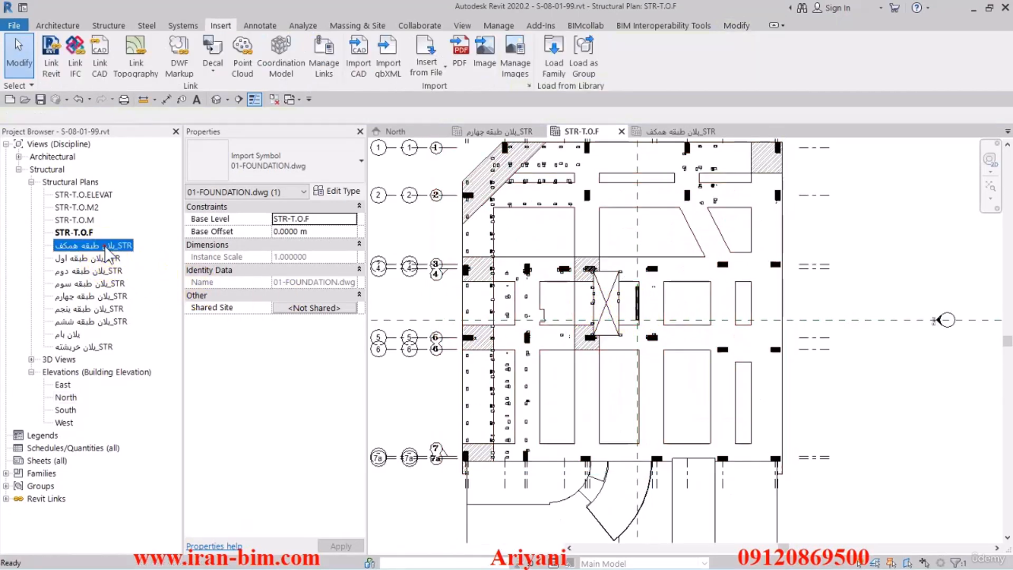
pyautogui.doubleClick(105, 245)
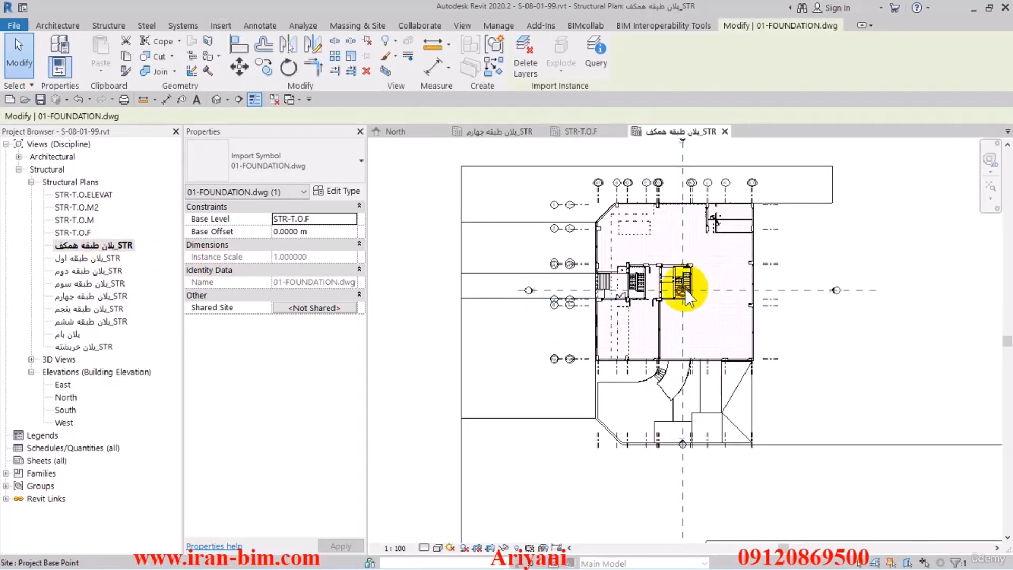
pyautogui.click(575, 131)
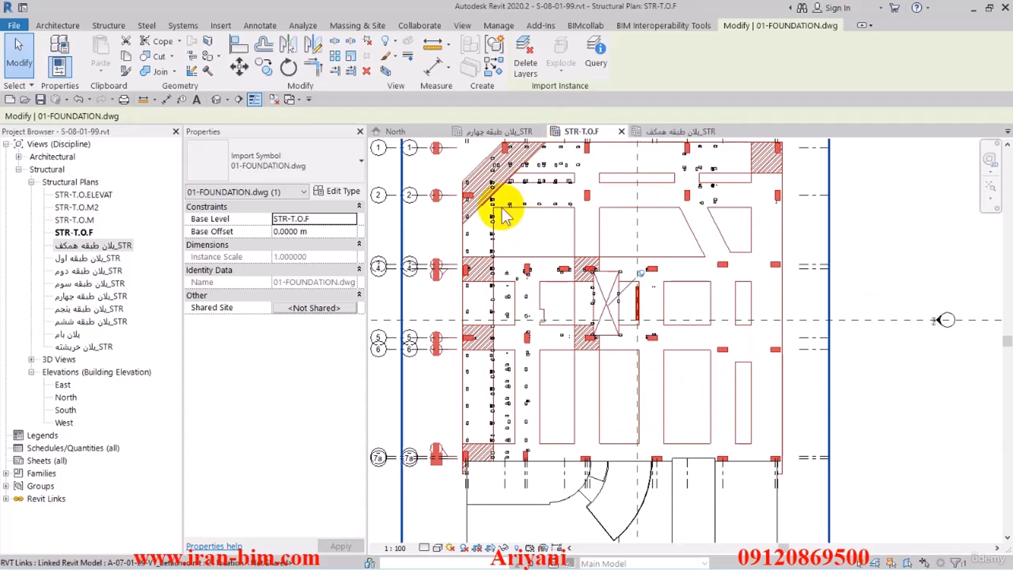
# Set the 01-FOUNDATION drawing's base level to STR_پلان طبقه همکف and switch to that ground-floor plan.
pyautogui.moveTo(456, 228); pyautogui.dragTo(551, 238, button='middle')
pyautogui.click(411, 229)
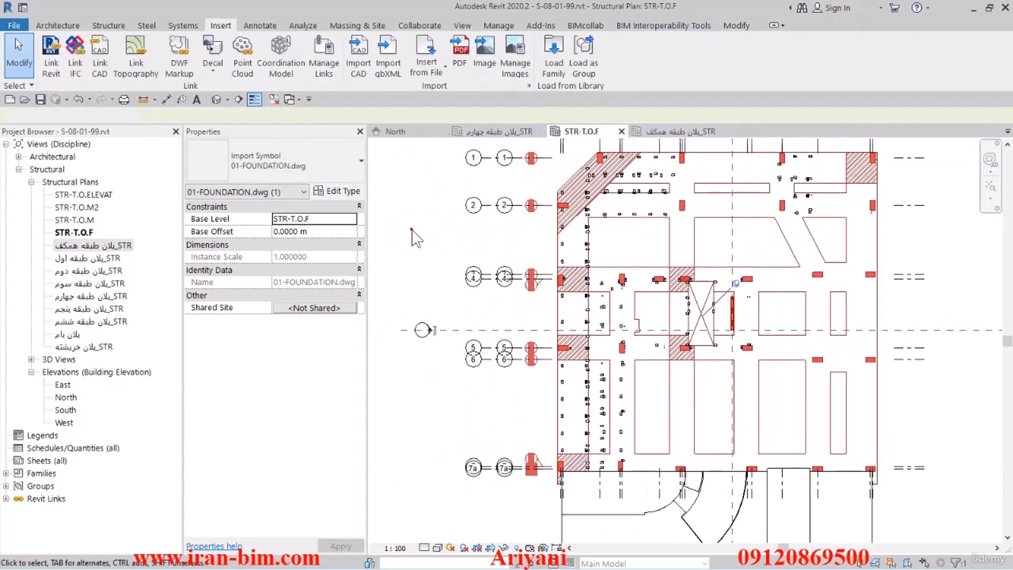
pyautogui.click(574, 224)
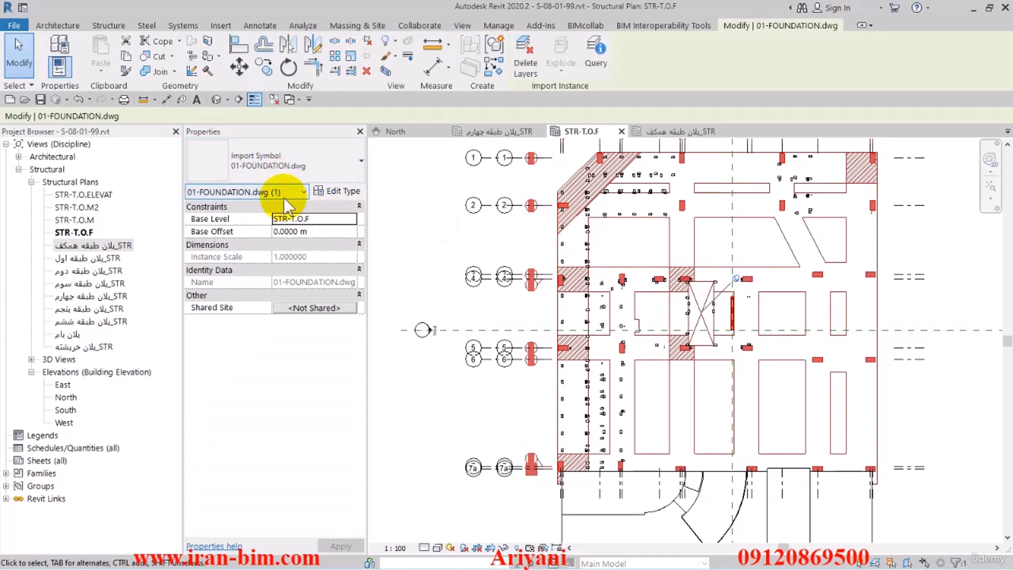
pyautogui.click(352, 218)
pyautogui.click(329, 258)
pyautogui.click(662, 134)
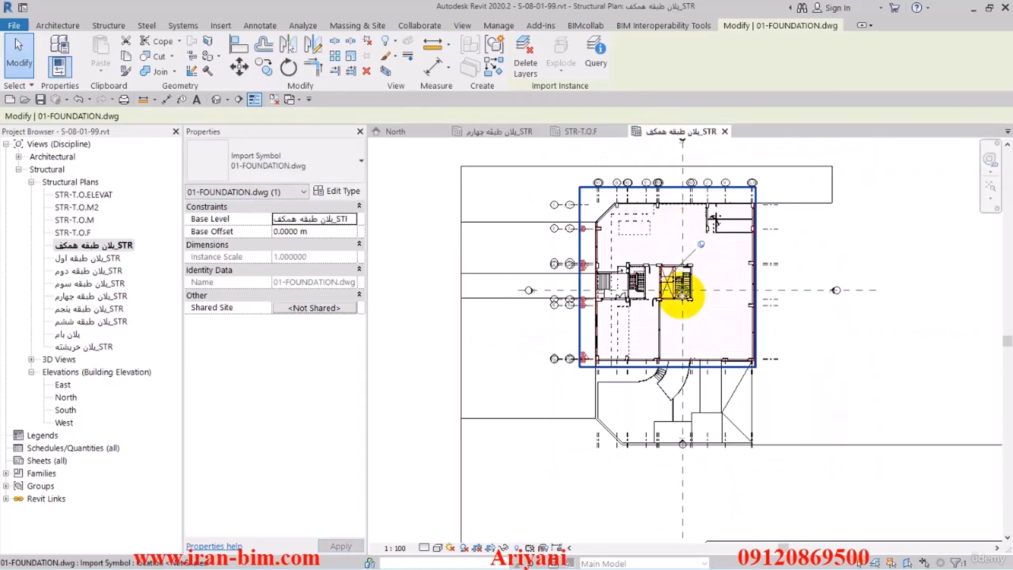
# Examine how the foundation drawing lines up with the architectural model at the project base point, the columns and grids 5 to 7a.
pyautogui.scroll(5, 678, 294)
pyautogui.scroll(5, 686, 310)
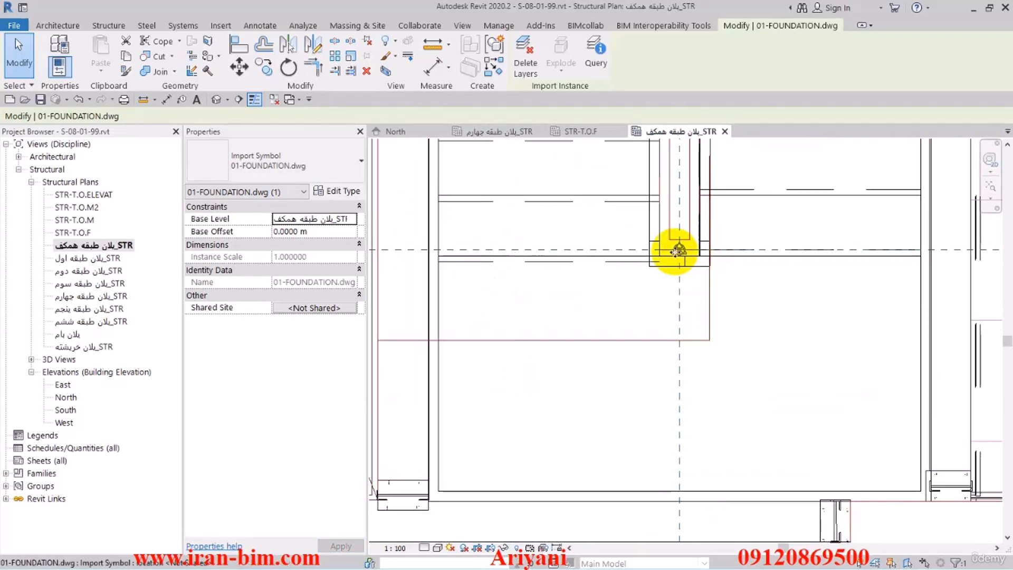
pyautogui.scroll(-6, 679, 283)
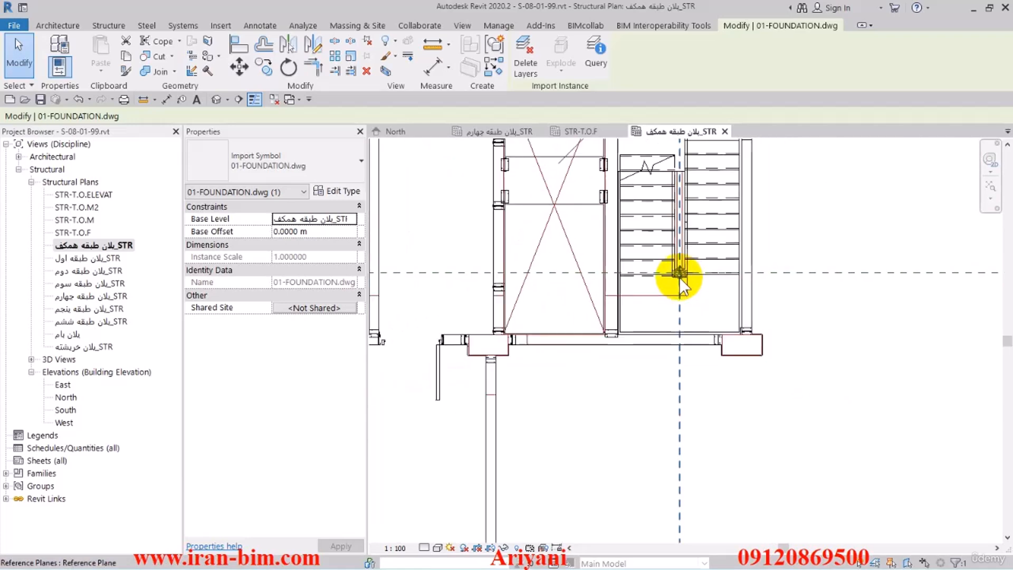
pyautogui.moveTo(582, 444); pyautogui.dragTo(619, 336, button='middle')
pyautogui.scroll(-1, 619, 336)
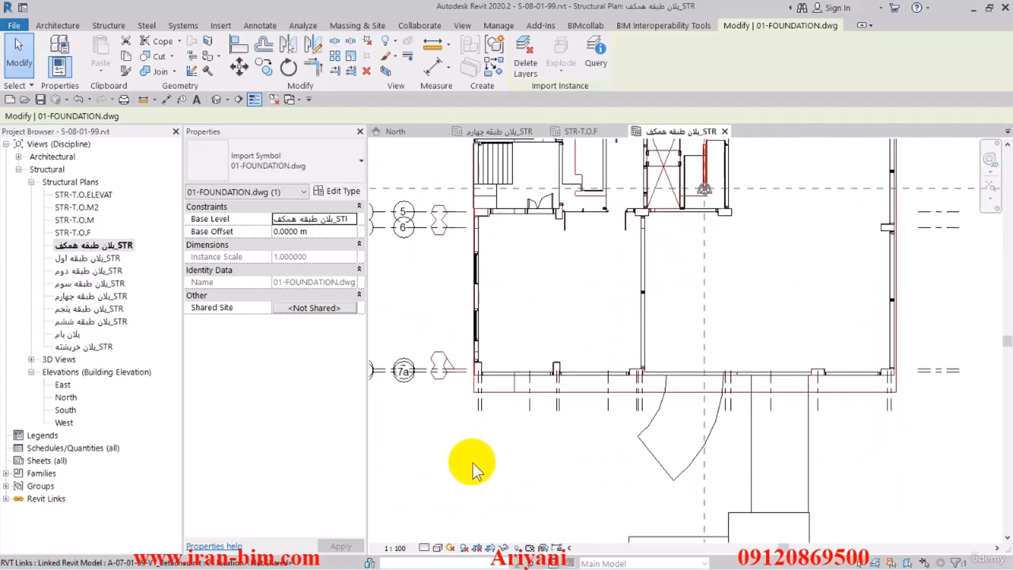
pyautogui.scroll(2, 479, 402)
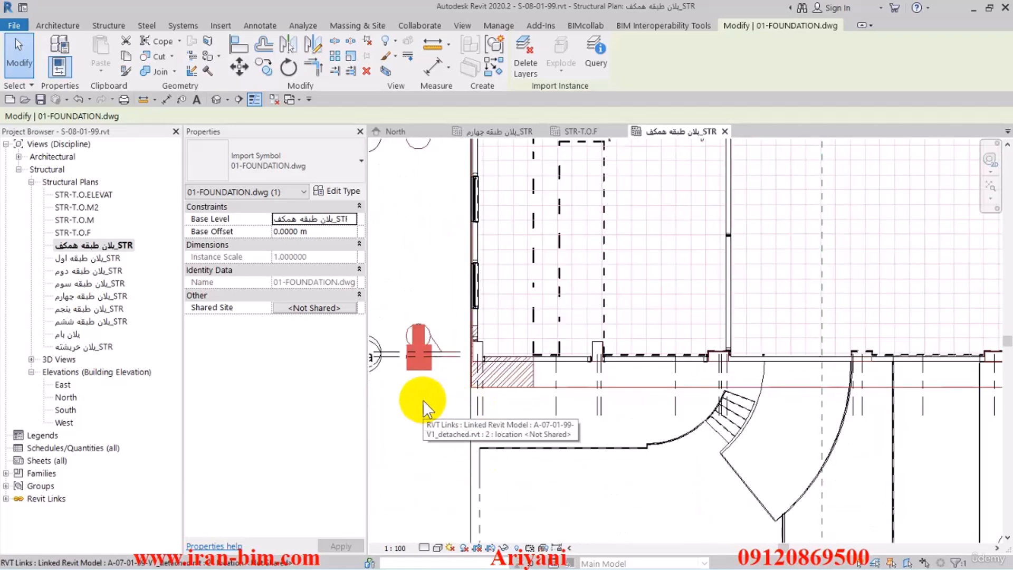
pyautogui.scroll(-1, 424, 400)
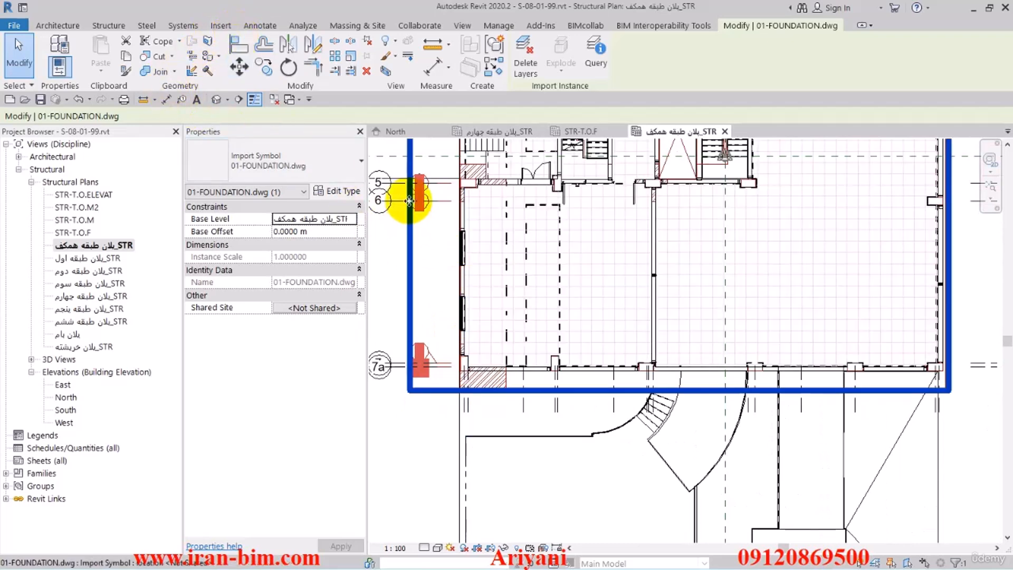
pyautogui.click(397, 199)
pyautogui.moveTo(396, 199); pyautogui.dragTo(554, 276, button='middle')
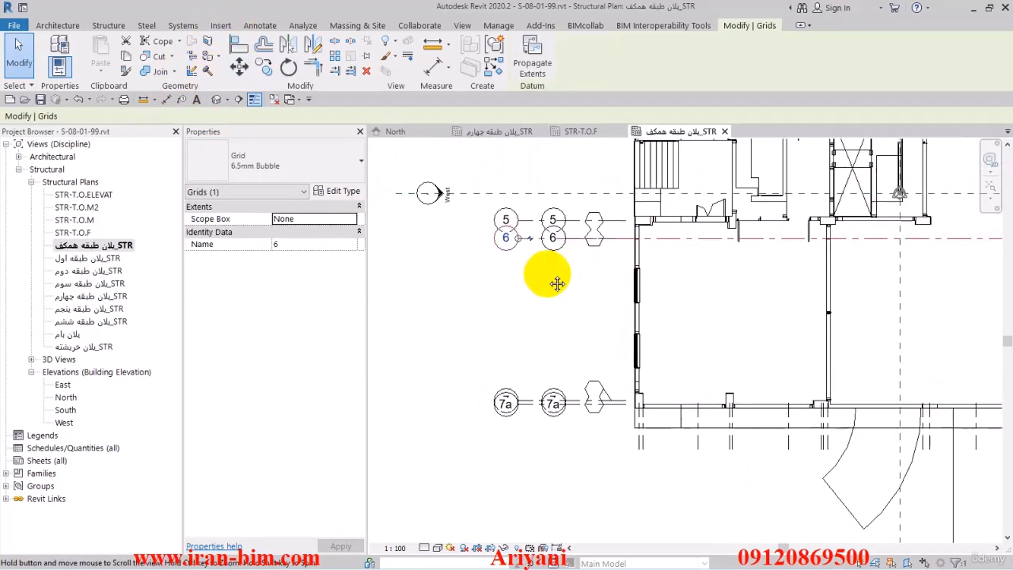
# Remove the linked architectural model A-07-01-99-V1_detached.rvt from the project.
pyautogui.click(422, 276)
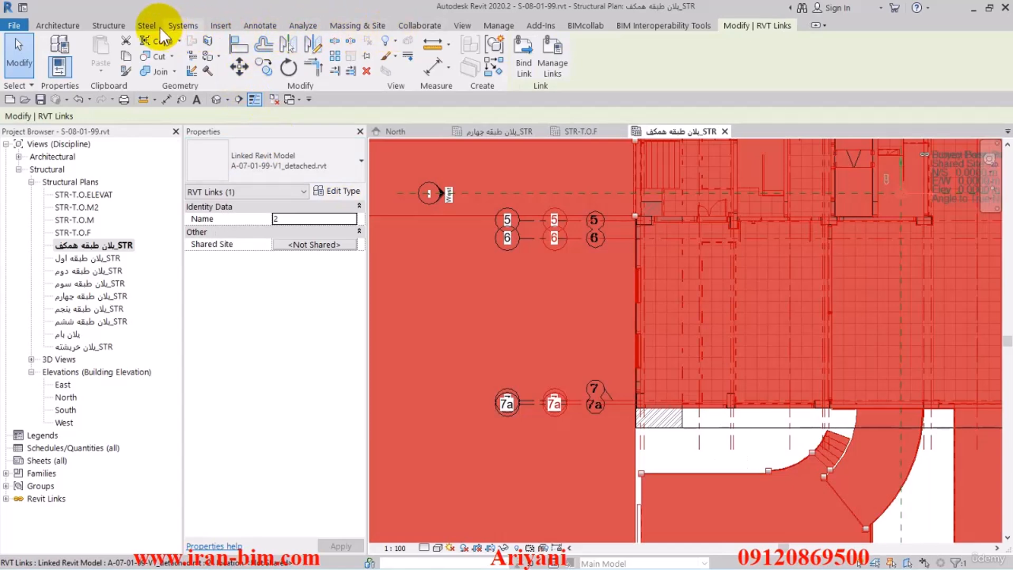
pyautogui.click(221, 27)
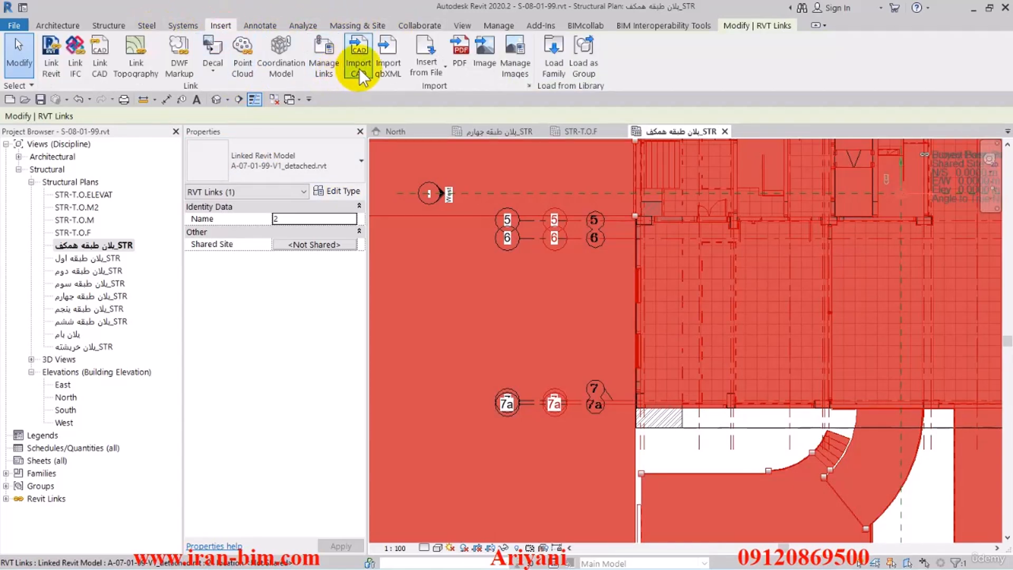
pyautogui.click(324, 64)
pyautogui.click(287, 155)
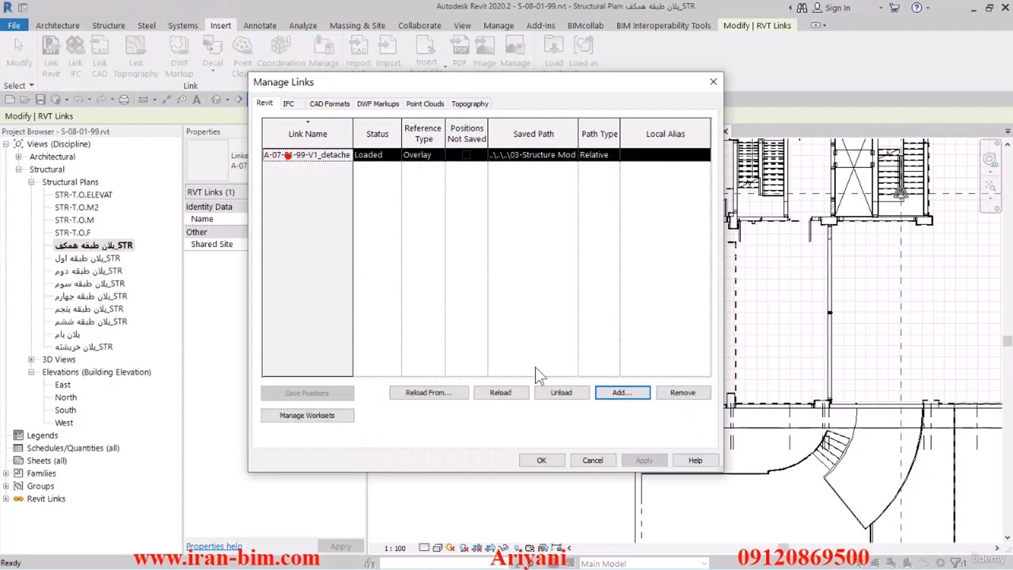
pyautogui.click(679, 393)
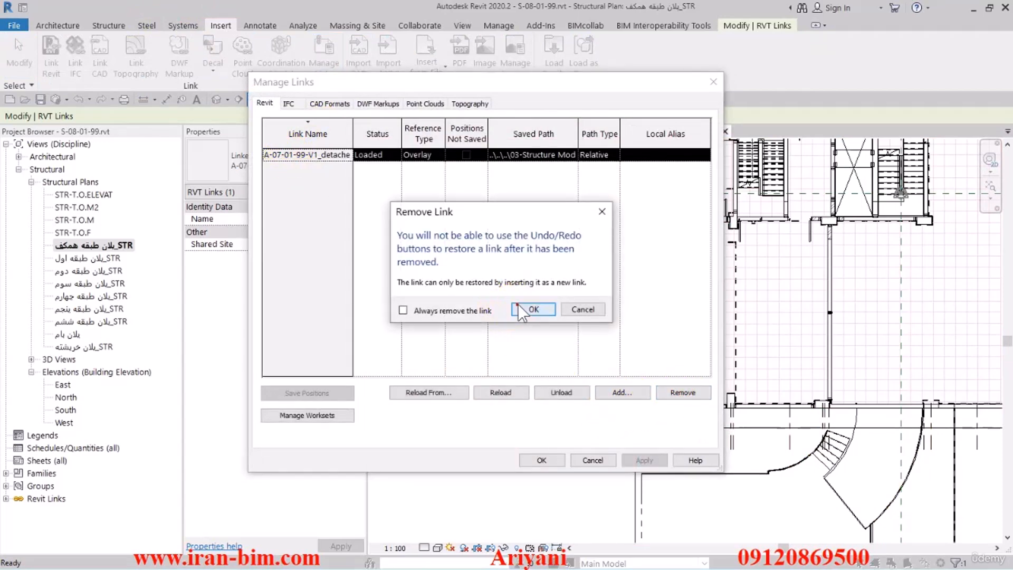
pyautogui.click(520, 308)
pyautogui.click(529, 459)
pyautogui.scroll(-5, 547, 337)
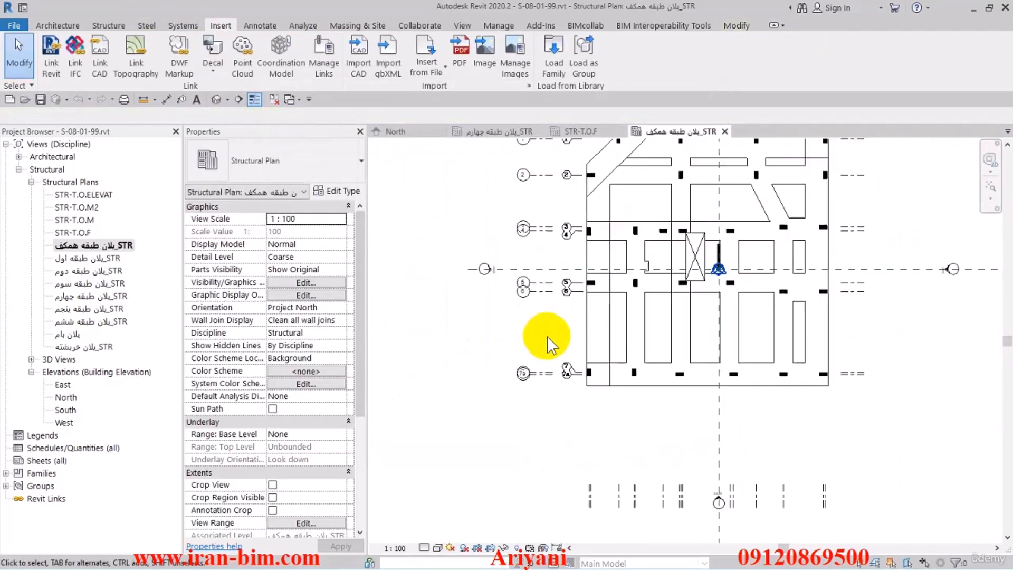
pyautogui.moveTo(522, 399); pyautogui.dragTo(517, 404, button='middle')
pyautogui.moveTo(608, 378); pyautogui.dragTo(587, 375, button='middle')
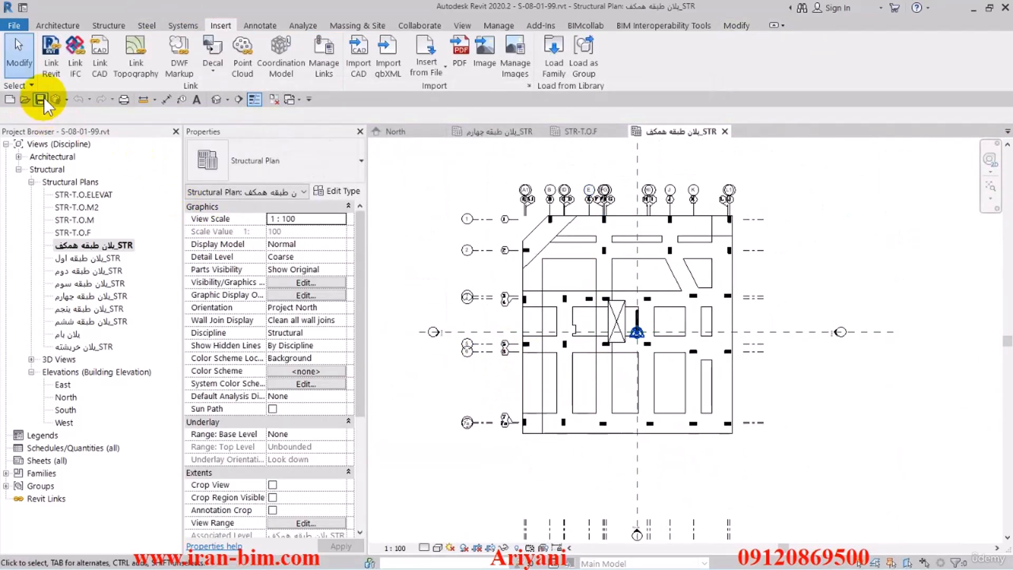